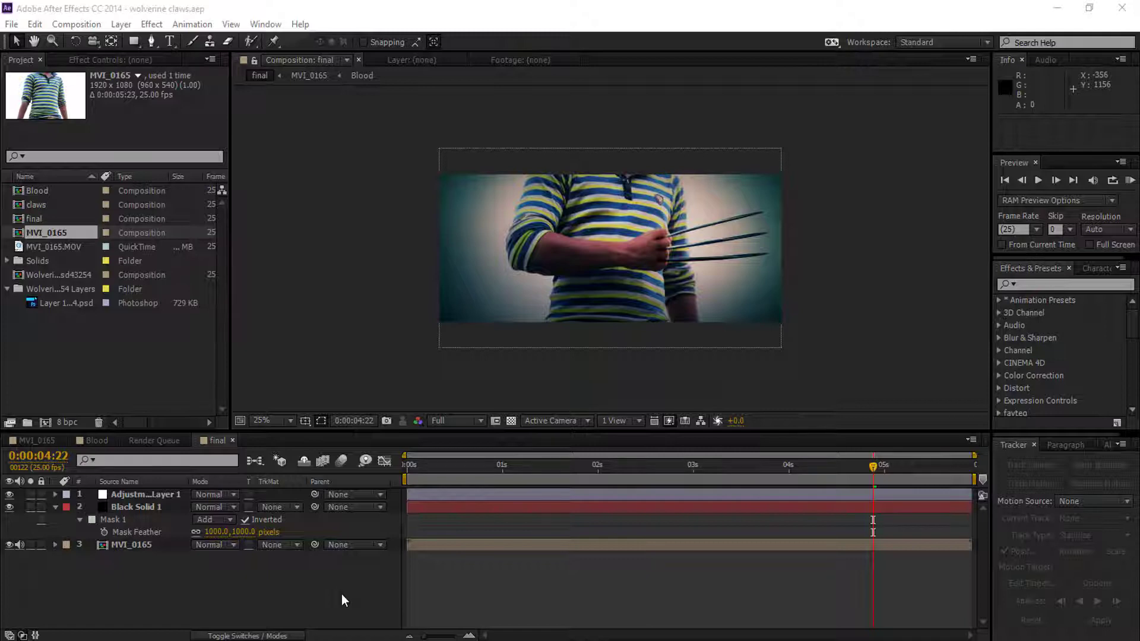
# Step: Start a new project and import the MVI_0165 video footage
pyautogui.click(11, 24)
pyautogui.moveTo(36, 42)
pyautogui.click(272, 41)
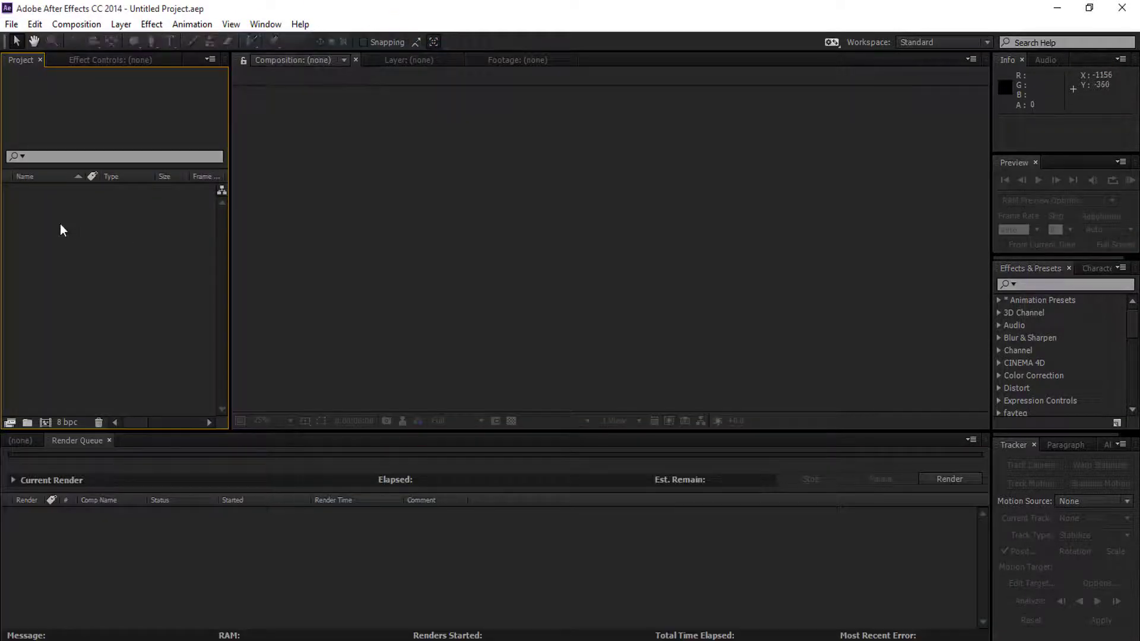
pyautogui.doubleClick(109, 334)
pyautogui.click(253, 158)
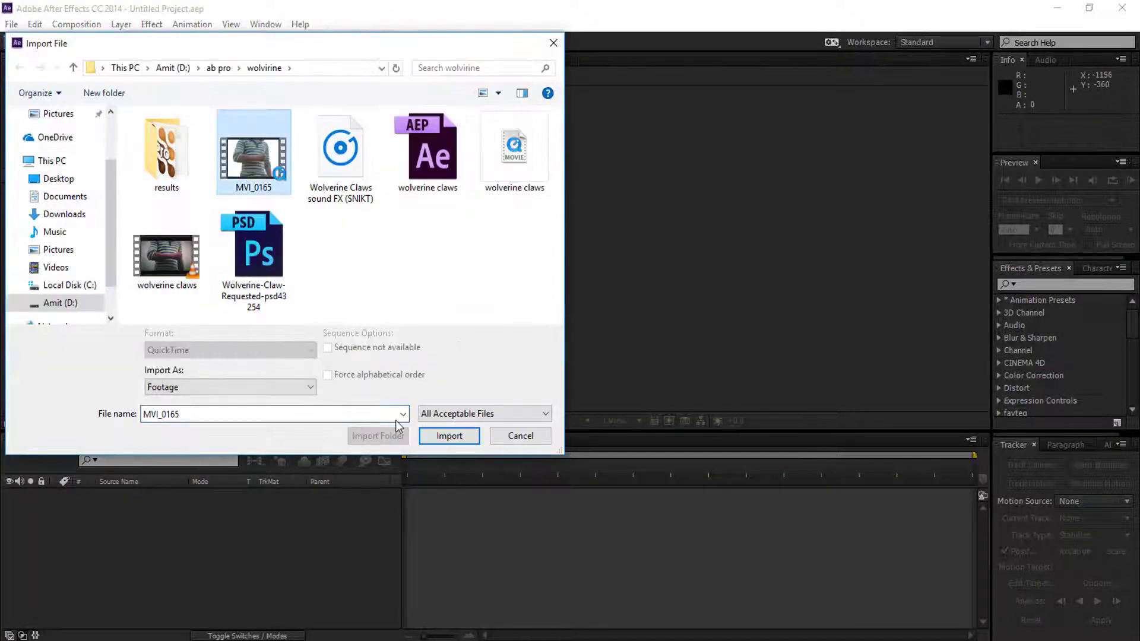
pyautogui.click(448, 435)
# Step: Create a composition from the MVI_0165.MOV footage and go to 0:00:03:07, where the hand is clenched
pyautogui.moveTo(39, 356); pyautogui.dragTo(45, 422)
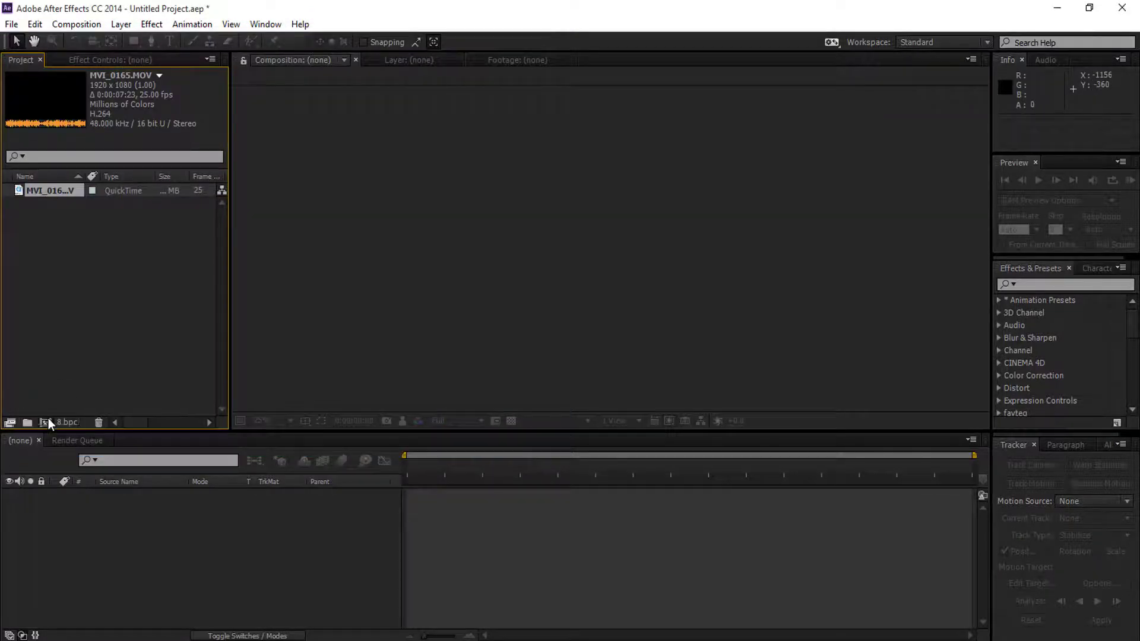
pyautogui.moveTo(399, 470); pyautogui.dragTo(644, 469)
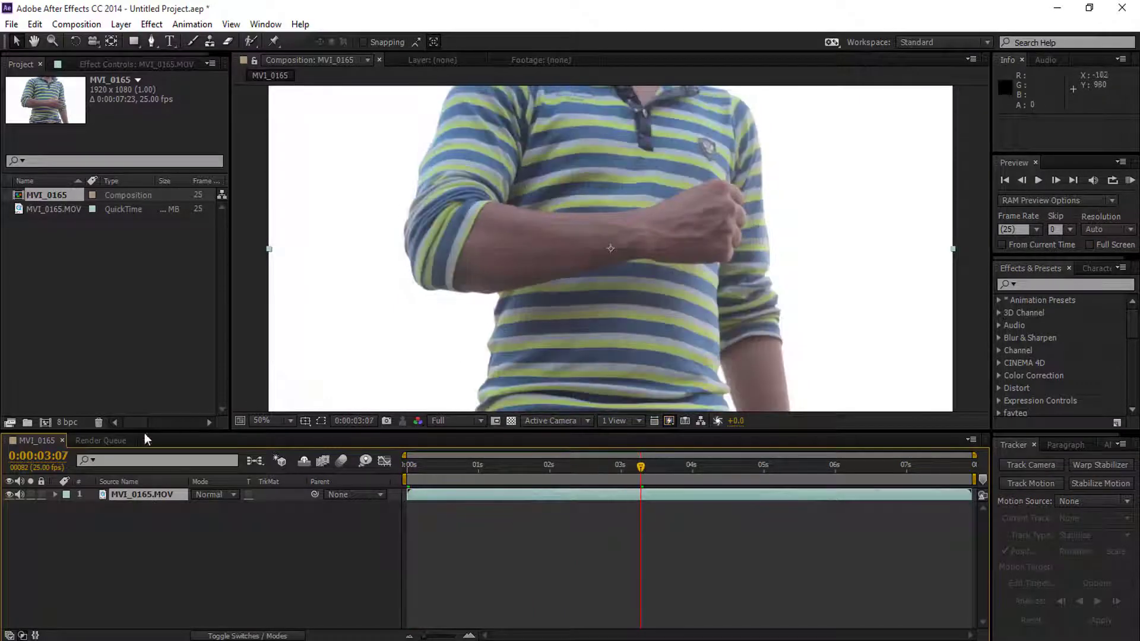
# Step: Switch to mocha Pro and create a new project with the MVI_0165 footage
pyautogui.click(192, 24)
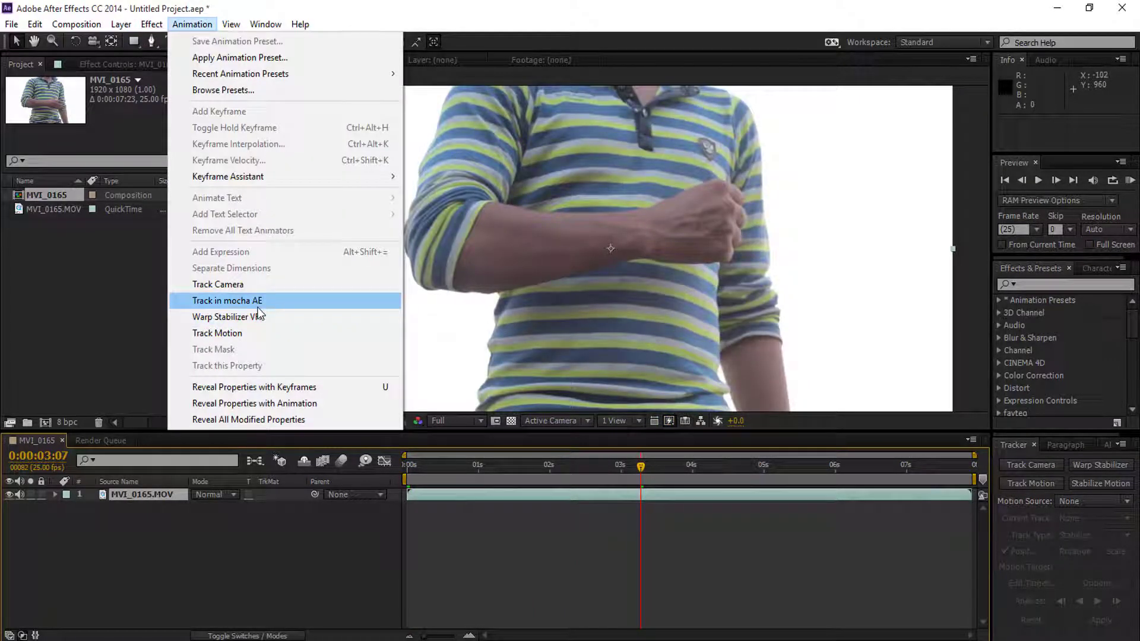
pyautogui.click(290, 600)
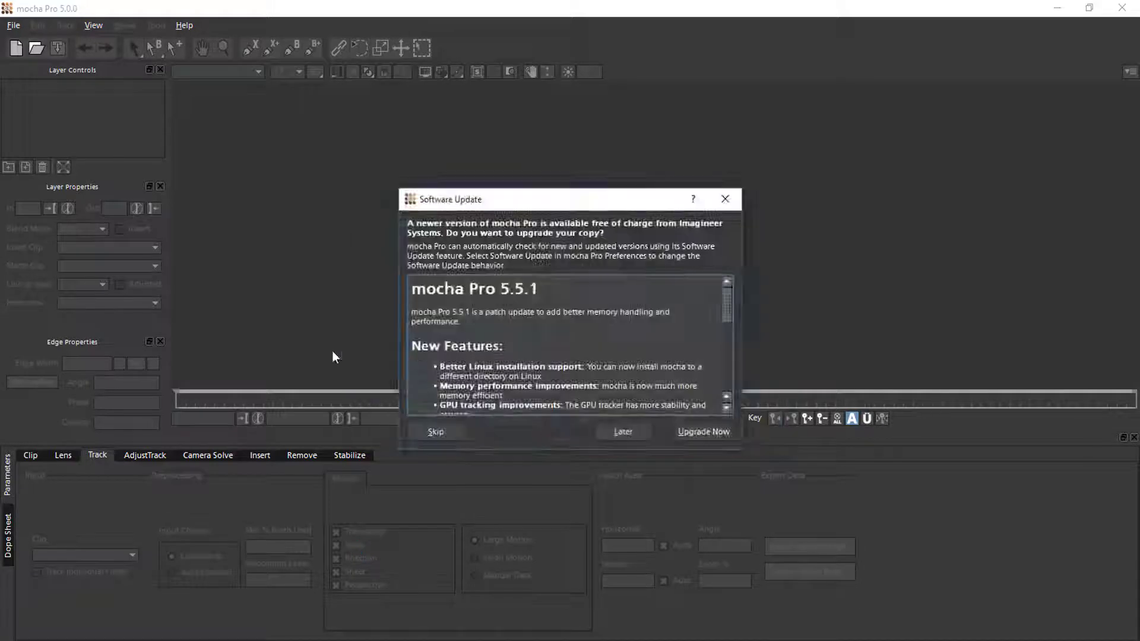
pyautogui.click(16, 47)
pyautogui.click(707, 233)
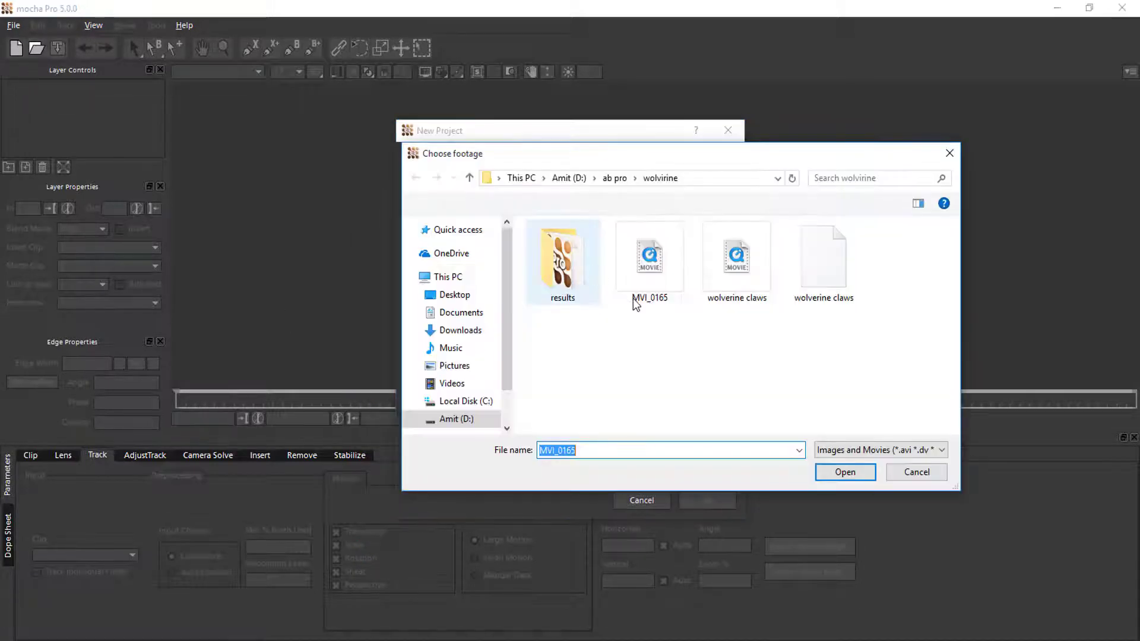
pyautogui.click(842, 470)
pyautogui.press('Return')
pyautogui.click(600, 345)
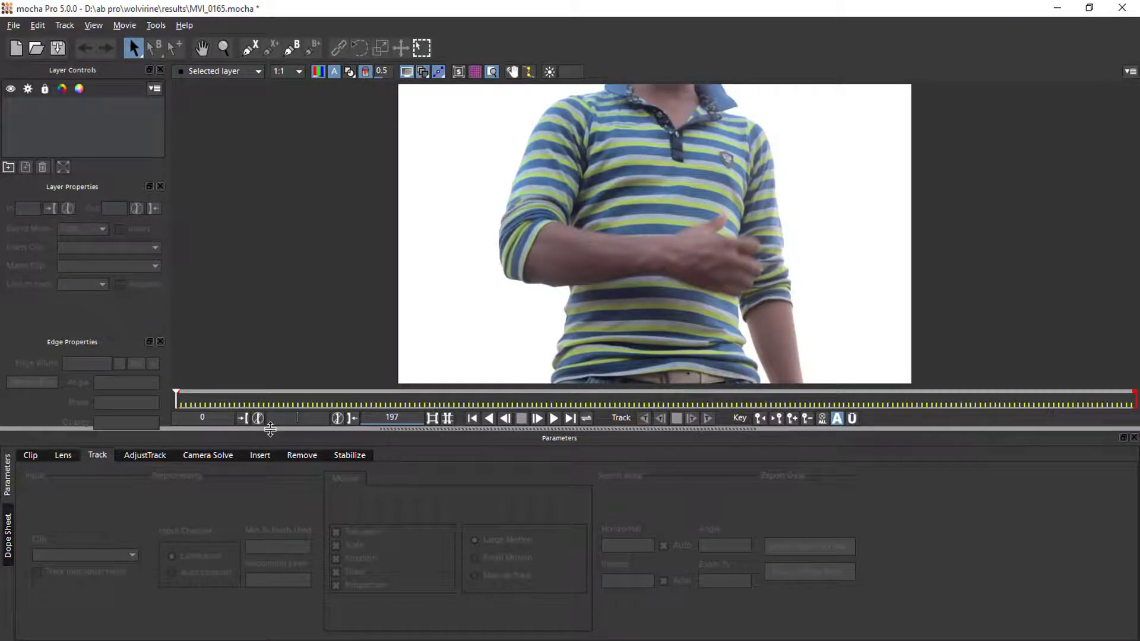
# Step: Draw an X-spline around the clenched fist at frame 82 and track it forward to the end of the clip
pyautogui.press('Return')
pyautogui.click(736, 214)
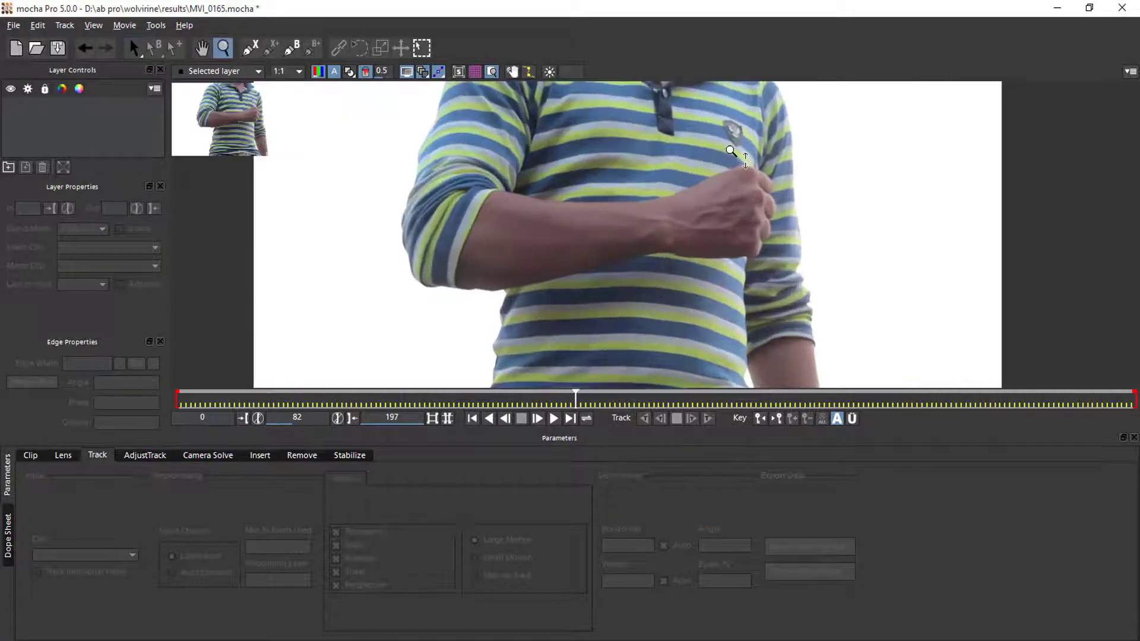
pyautogui.hotkey('ctrl', 'l')
pyautogui.click(636, 196)
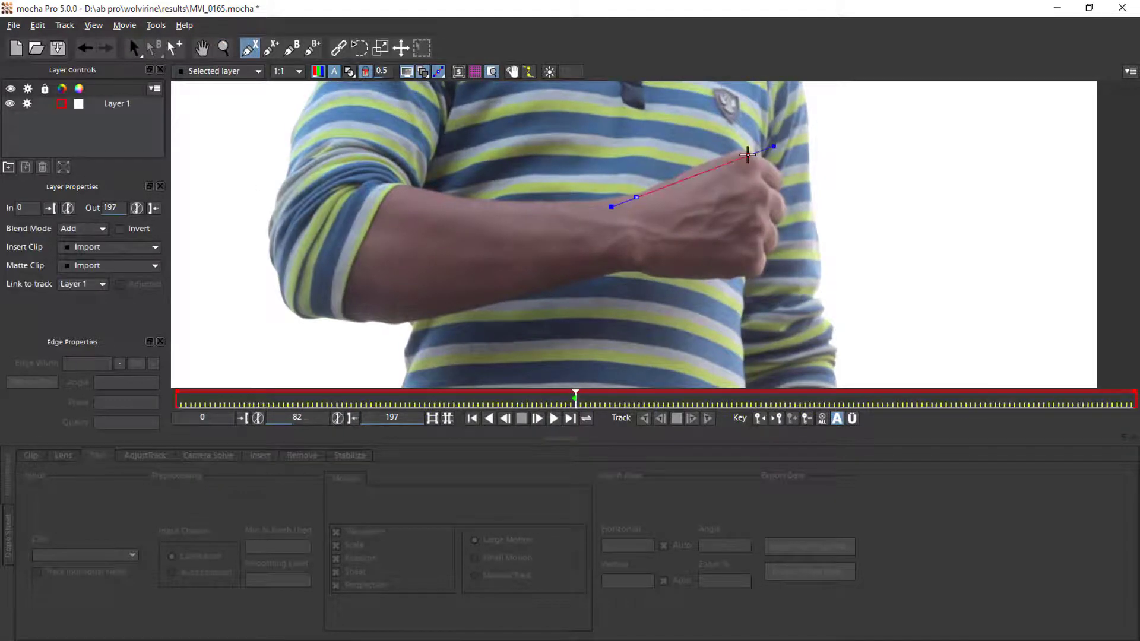
pyautogui.click(763, 197)
pyautogui.click(751, 260)
pyautogui.click(646, 261)
pyautogui.rightClick(646, 261)
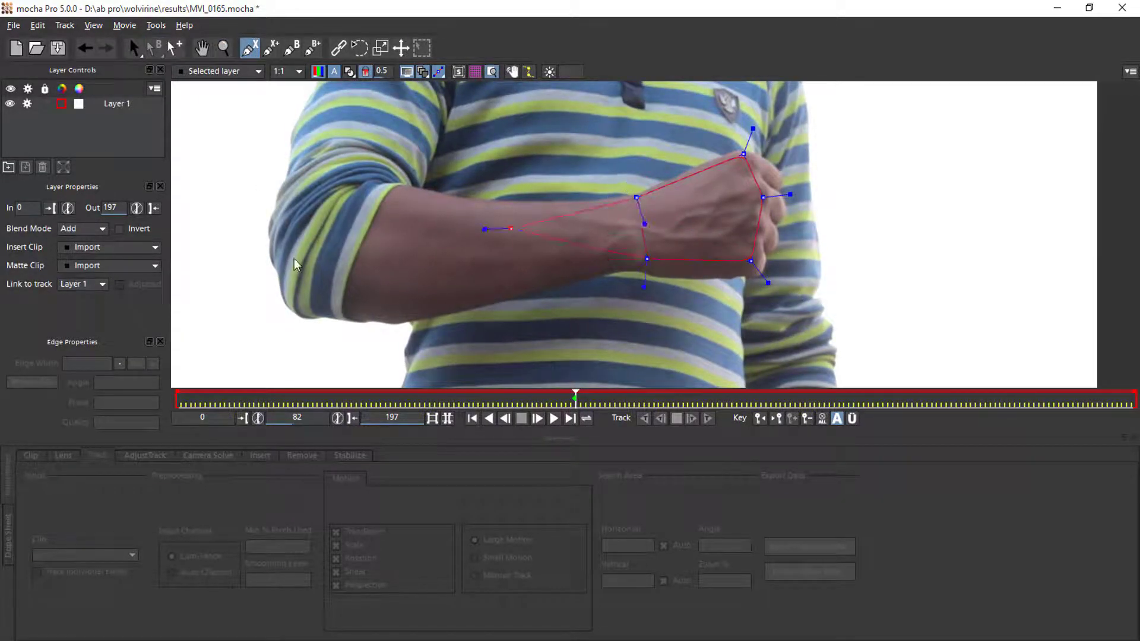
pyautogui.click(708, 419)
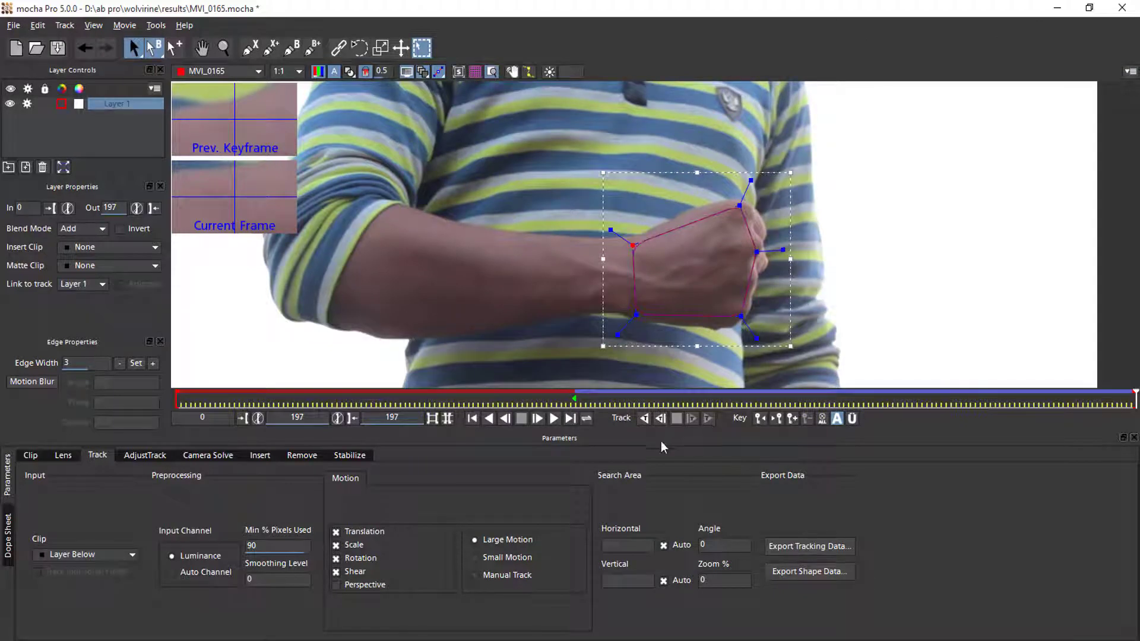
# Step: Export the fist's tracking data as After Effects Transform Data [position, scale and rotation] to the clipboard
pyautogui.click(802, 542)
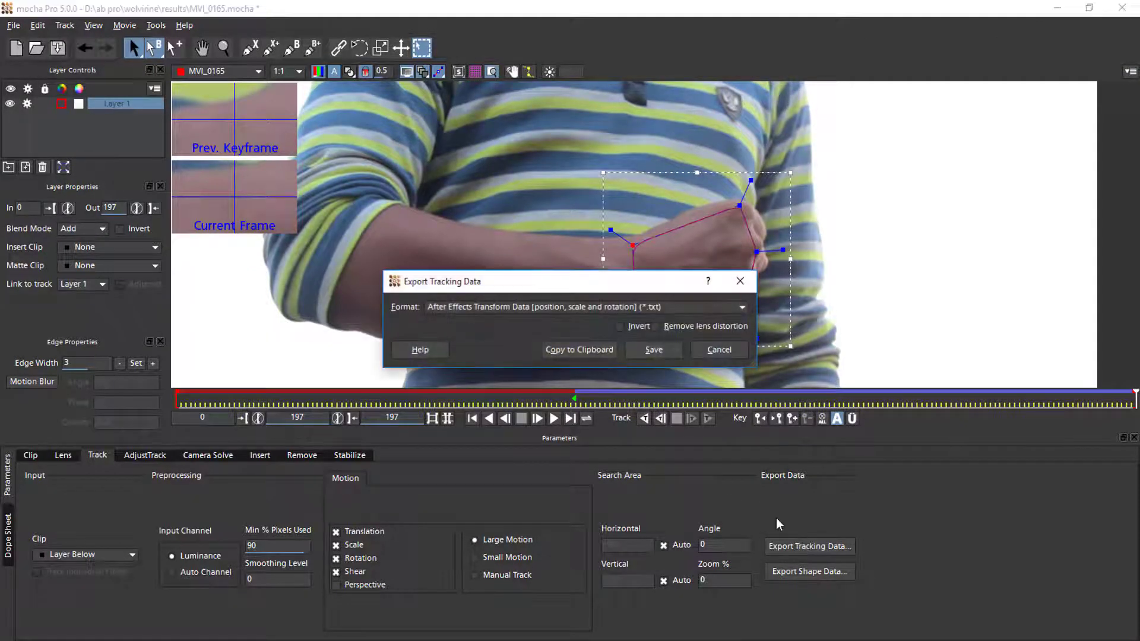
pyautogui.click(665, 308)
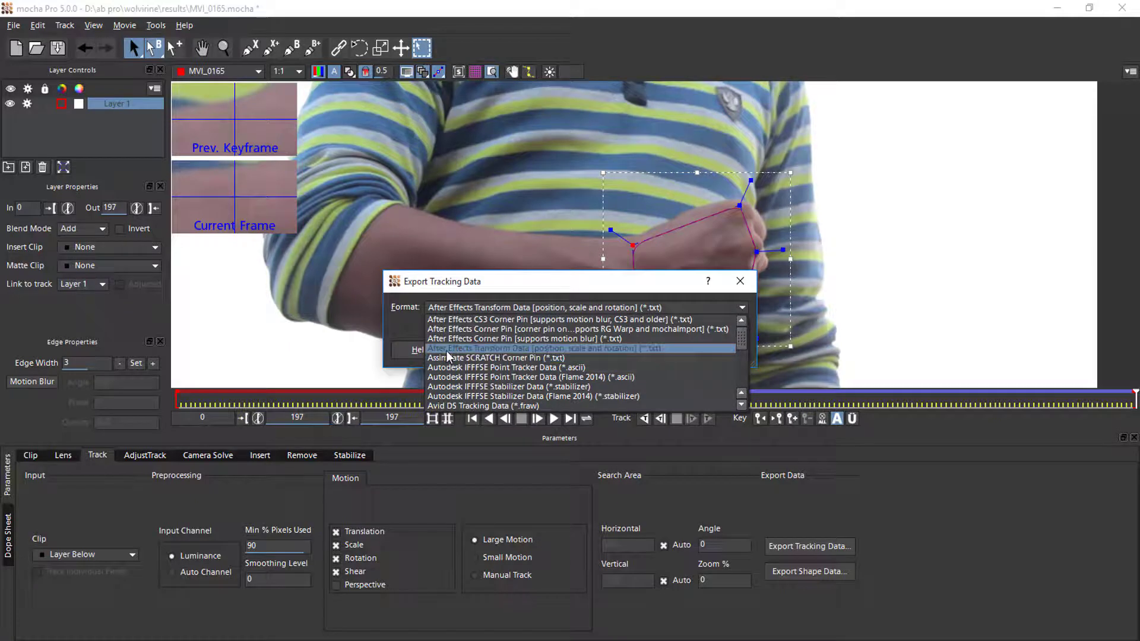
pyautogui.click(572, 351)
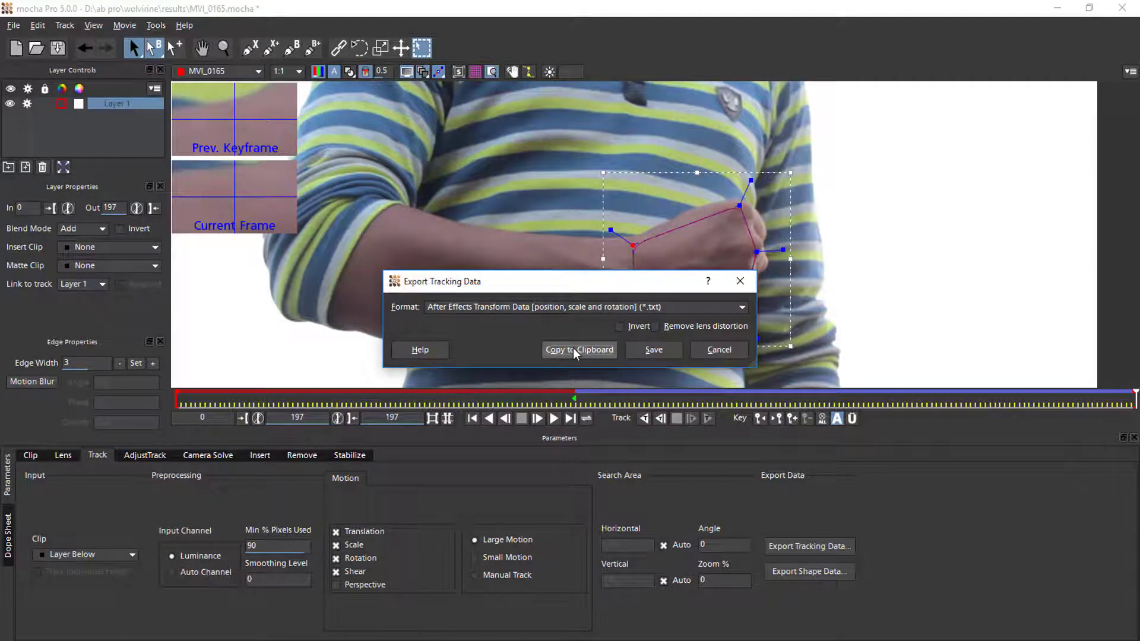
pyautogui.click(572, 348)
# Step: Switch to After Effects and add a null object to the MVI_0165 composition
pyautogui.hotkey('alt', 'Tab')
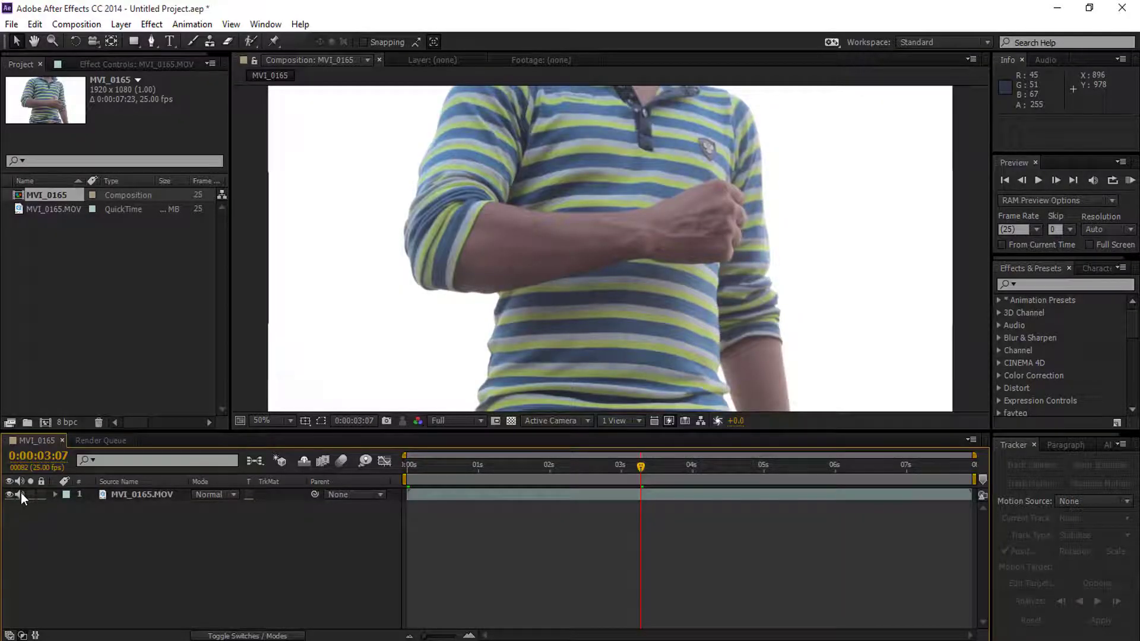
pyautogui.rightClick(159, 547)
pyautogui.moveTo(286, 388)
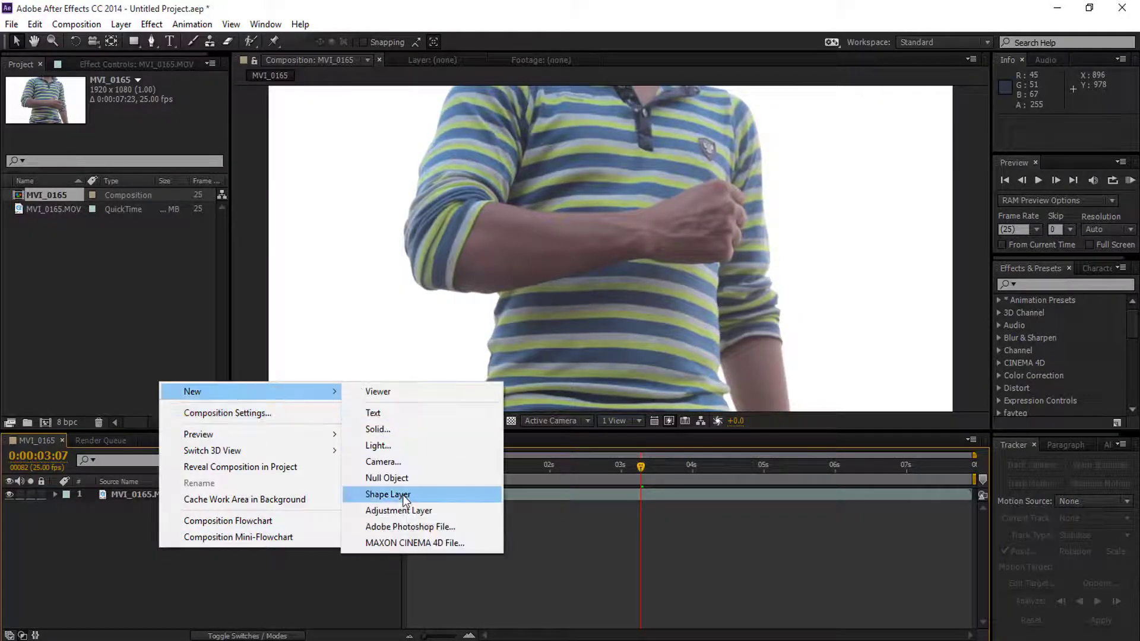
pyautogui.click(389, 467)
pyautogui.click(115, 494)
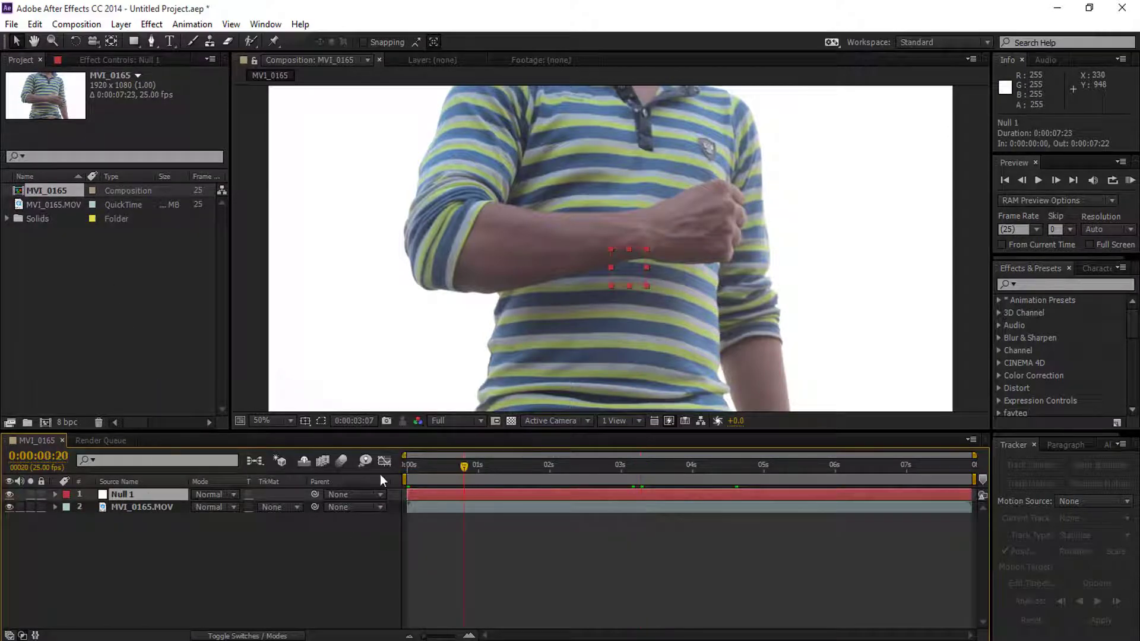
# Step: Paste the copied tracking data onto the null object at 0:00:00:00
pyautogui.press('Home')
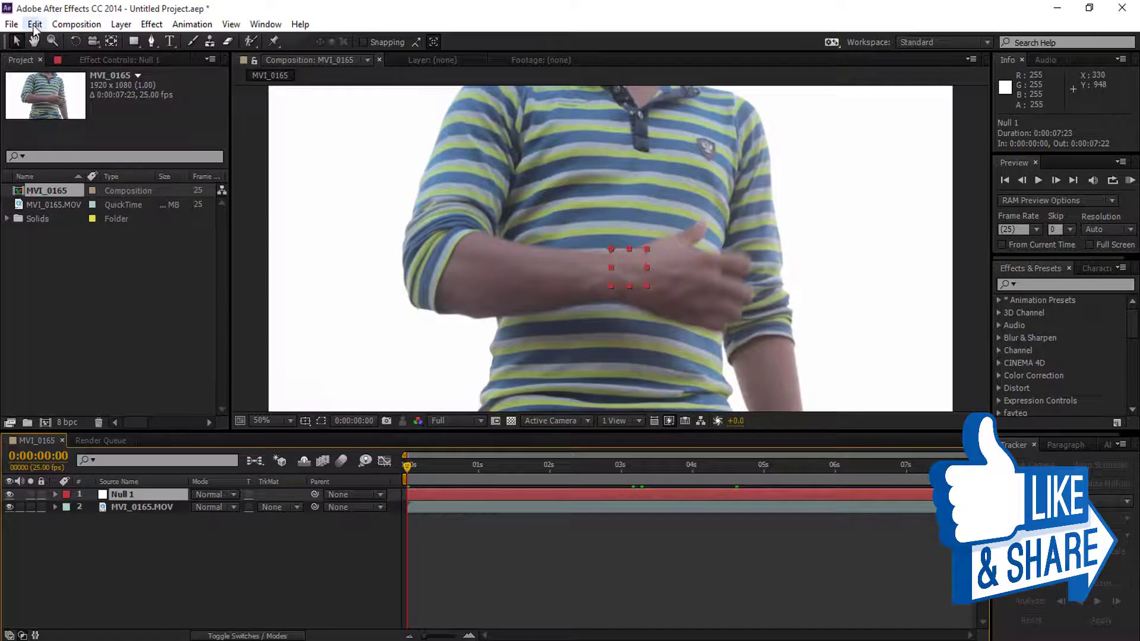
pyautogui.click(34, 25)
pyautogui.click(81, 160)
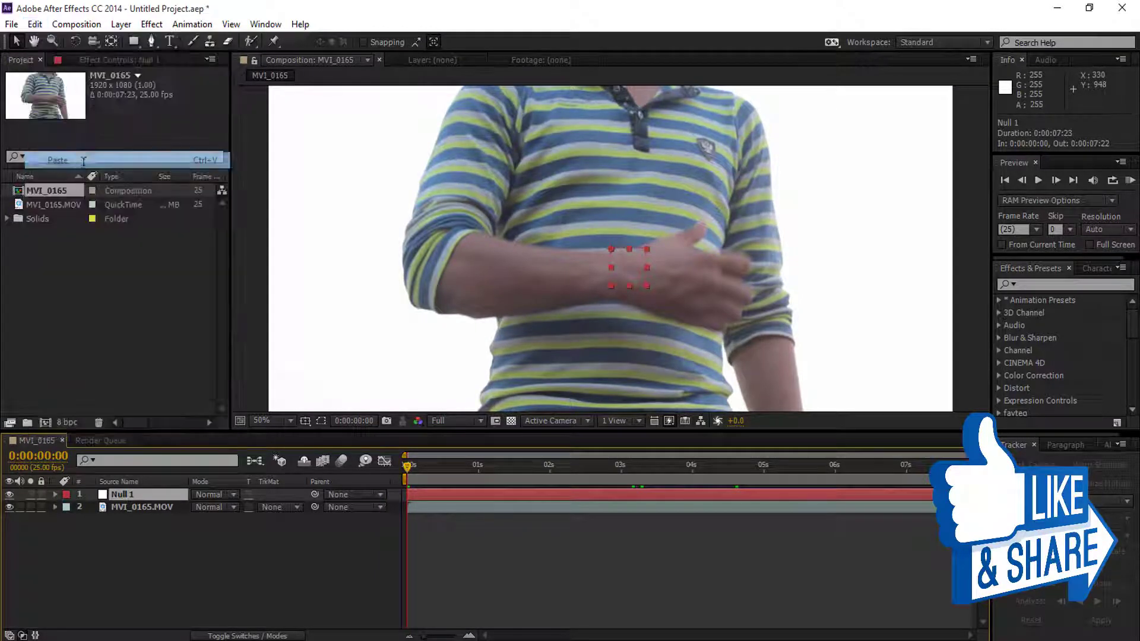
# Step: Go to 0:00:03:07 and import Wolverine-Claw-Requested-psd43254 as Composition - Retain Layer Sizes with editable layer styles
pyautogui.click(640, 464)
pyautogui.click(69, 408)
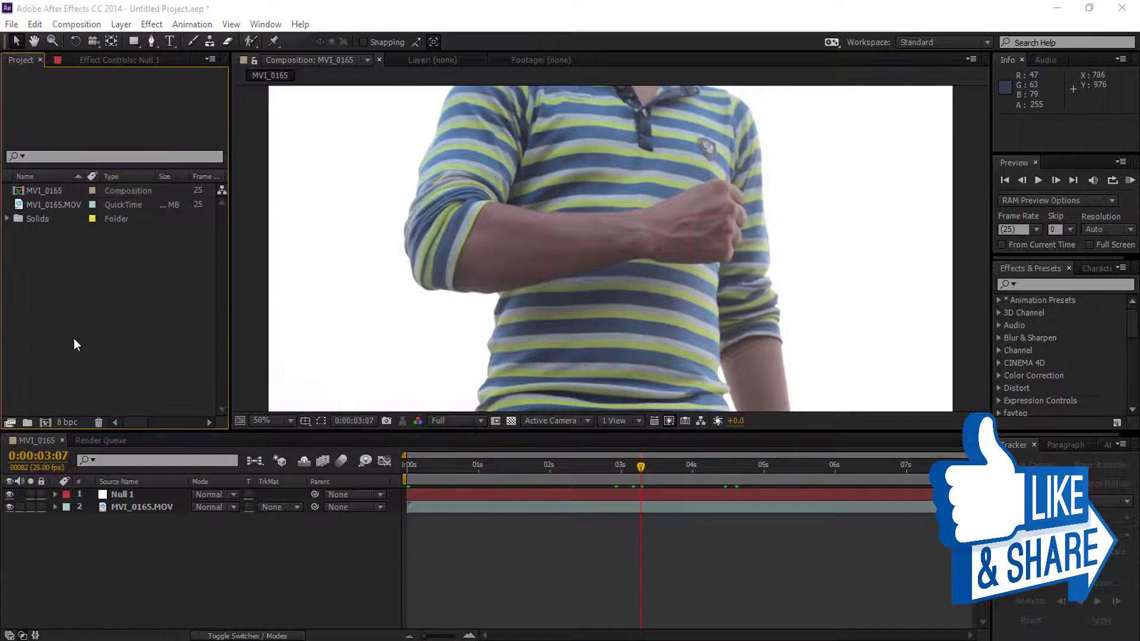
pyautogui.doubleClick(72, 339)
pyautogui.click(254, 249)
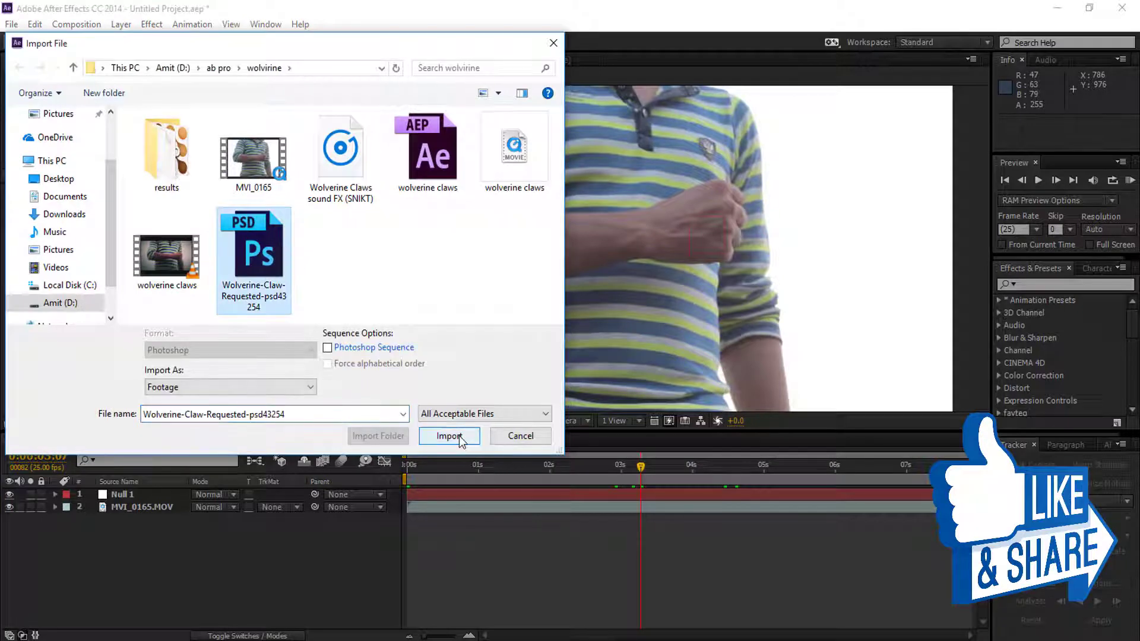
pyautogui.click(450, 437)
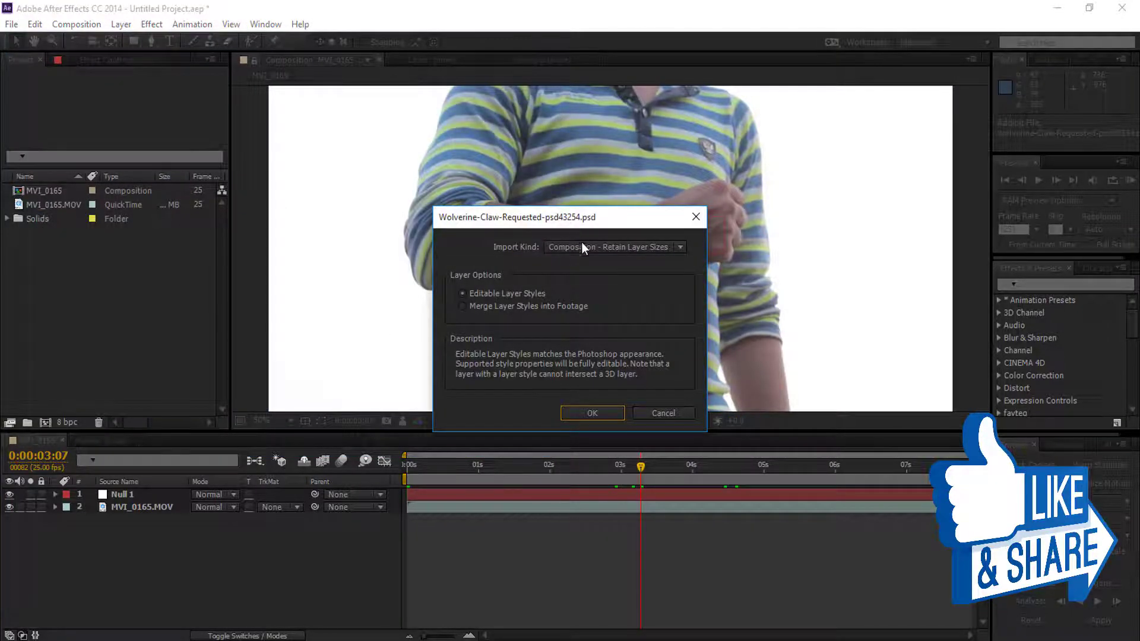
pyautogui.click(582, 242)
pyautogui.click(587, 412)
pyautogui.click(588, 413)
# Step: Add the claw composition as the top layer and place it on the fist's knuckles at about 1531, 389.5
pyautogui.moveTo(43, 229); pyautogui.dragTo(103, 498)
pyautogui.moveTo(532, 287); pyautogui.dragTo(739, 228)
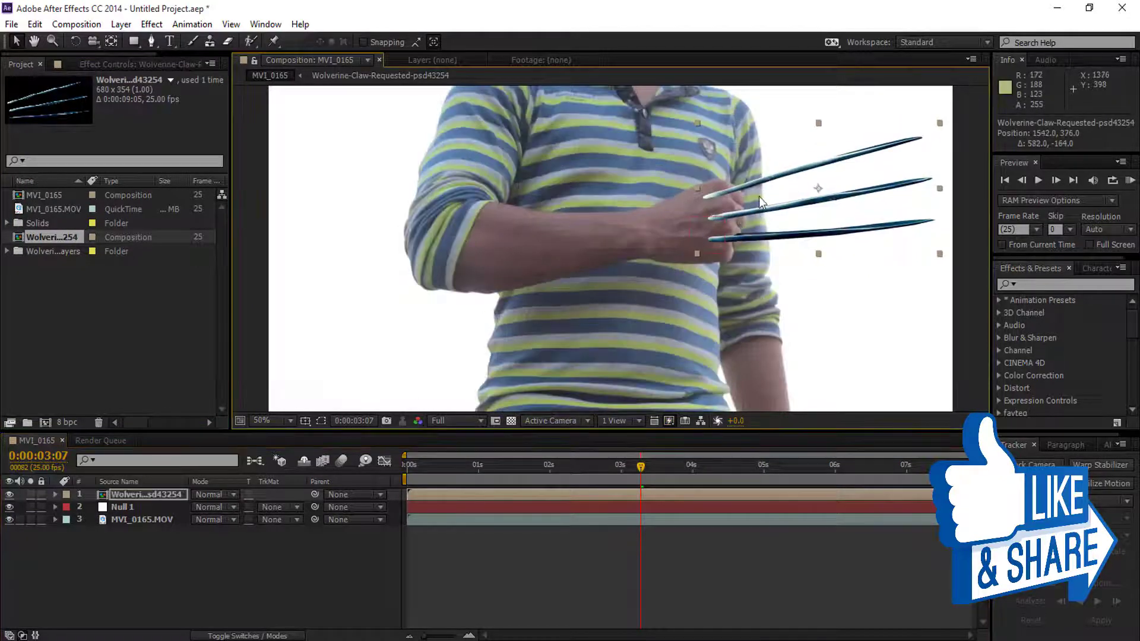
pyautogui.scroll(3, 759, 196)
pyautogui.moveTo(641, 269)
pyautogui.mouseDown()
pyautogui.moveTo(658, 279)
pyautogui.moveTo(595, 298)
pyautogui.moveTo(636, 286)
pyautogui.mouseUp()
pyautogui.scroll(-4, 644, 287)
pyautogui.scroll(3, 635, 291)
pyautogui.scroll(-5, 640, 285)
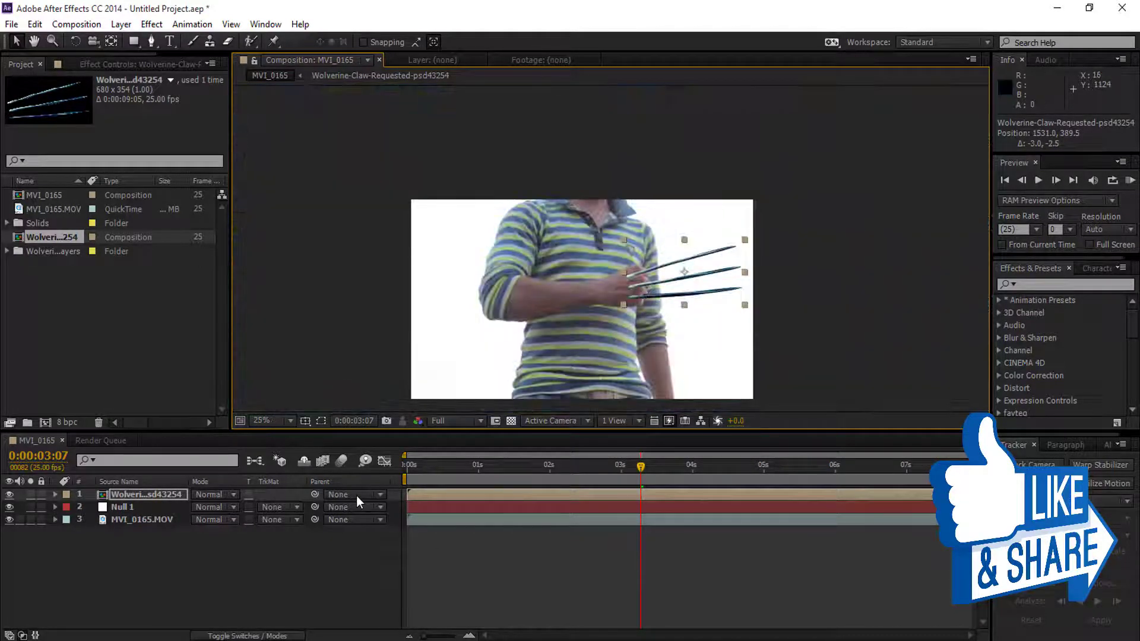
# Step: Parent the claw layer to Null 1, hide the null and preview how the claws follow the hand
pyautogui.moveTo(315, 494); pyautogui.dragTo(148, 506)
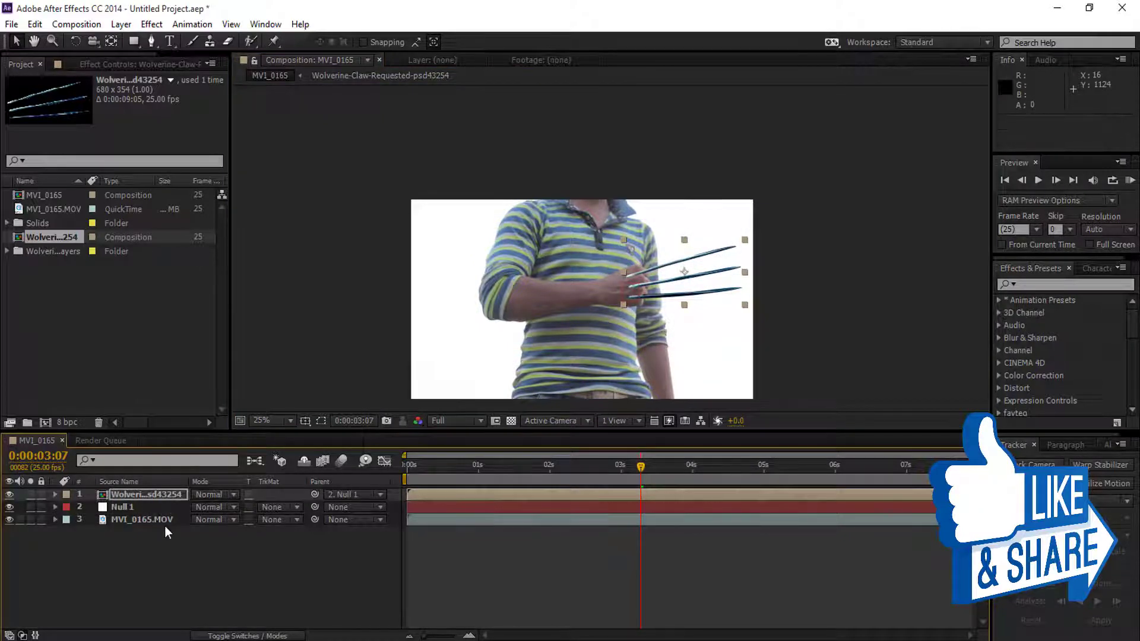
pyautogui.press('space')
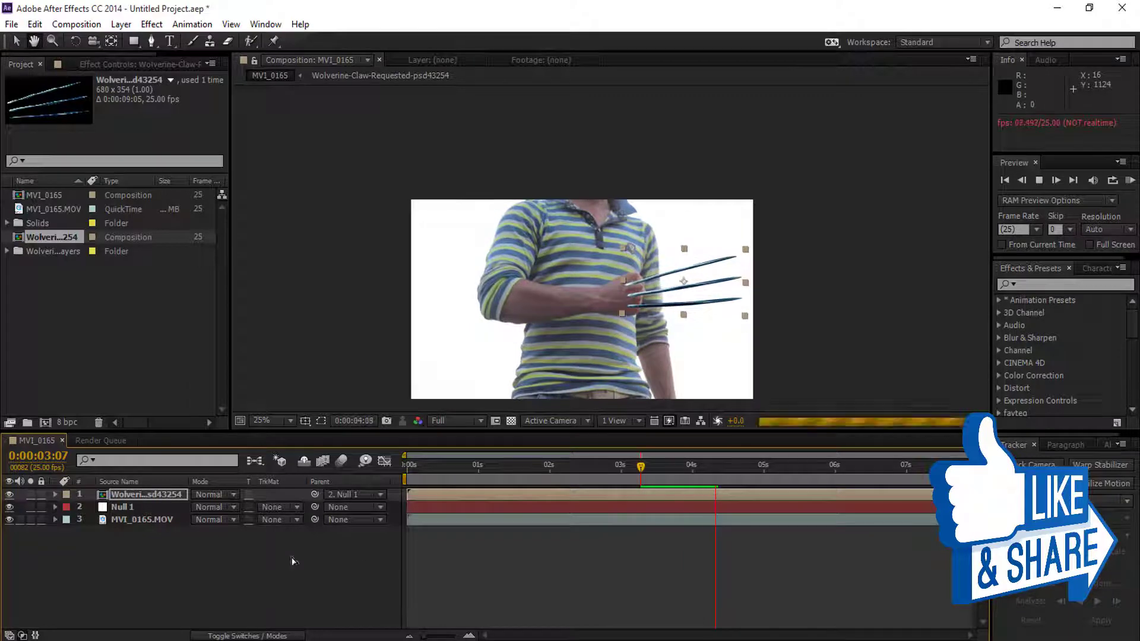
pyautogui.click(7, 508)
pyautogui.click(191, 559)
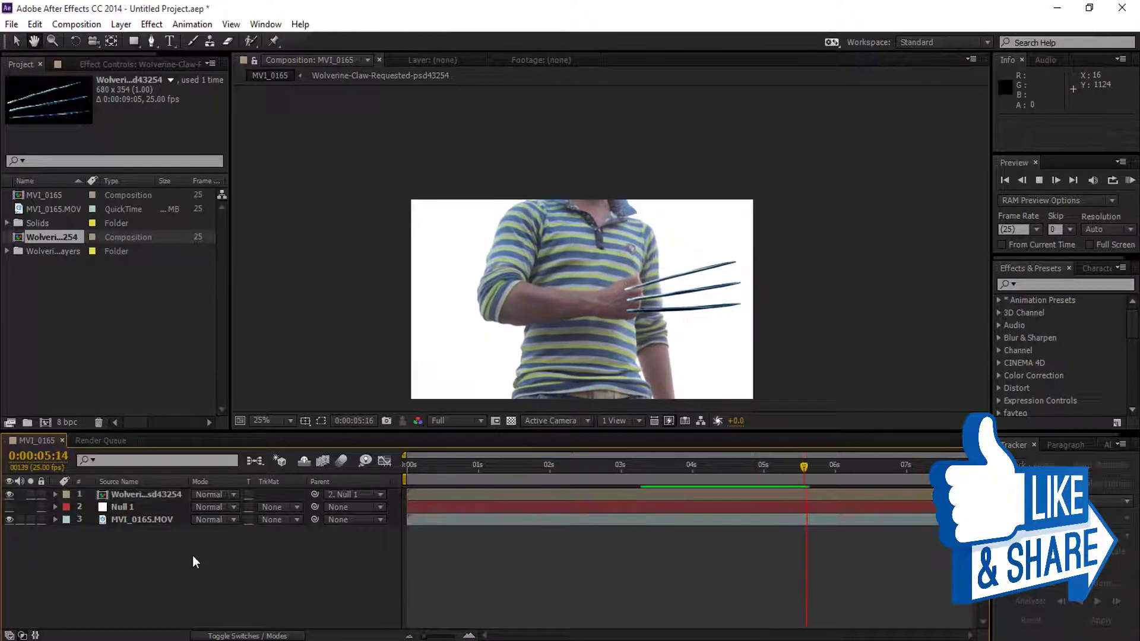
# Step: Set Position and Scale keyframes on the claw layer at 0:00:03:07
pyautogui.moveTo(617, 475); pyautogui.dragTo(640, 467)
pyautogui.scroll(2, 639, 299)
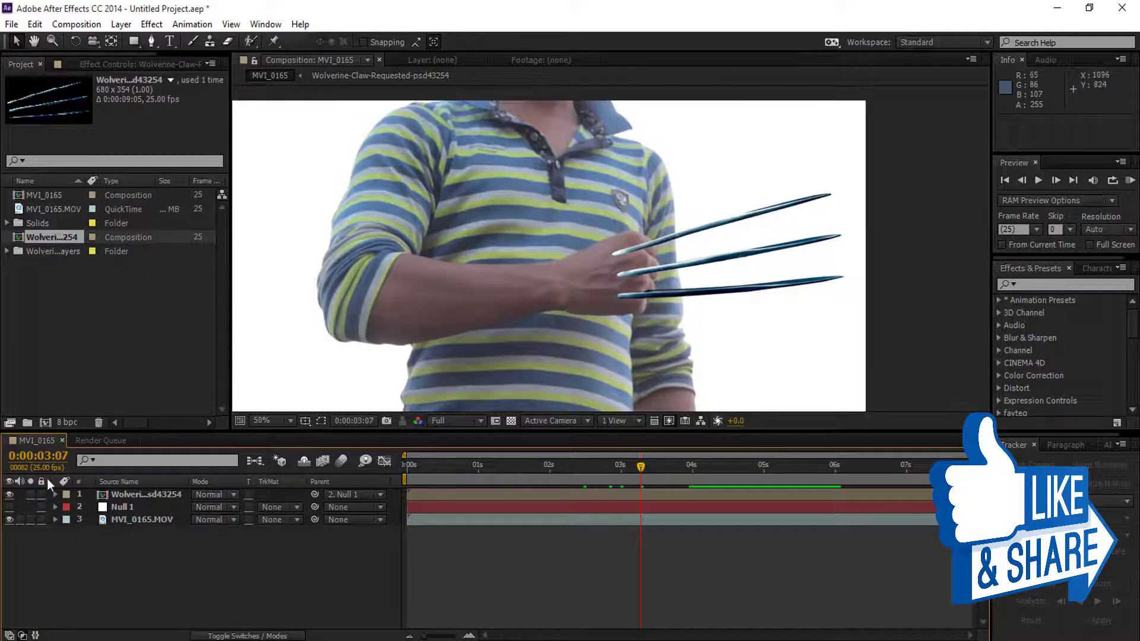
pyautogui.click(112, 494)
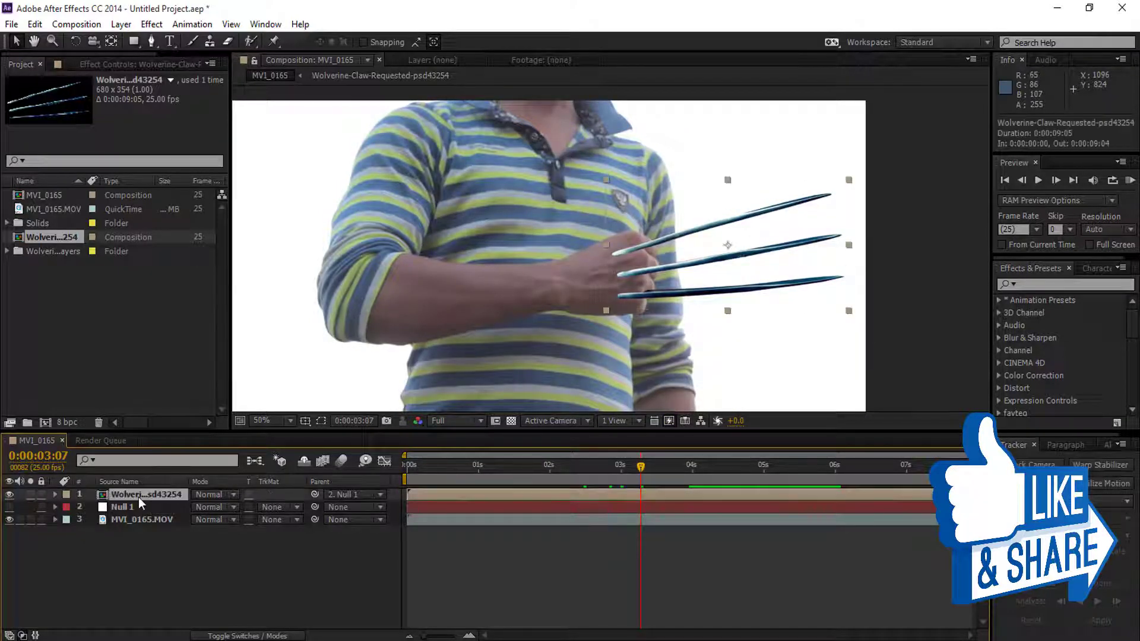
pyautogui.press('p')
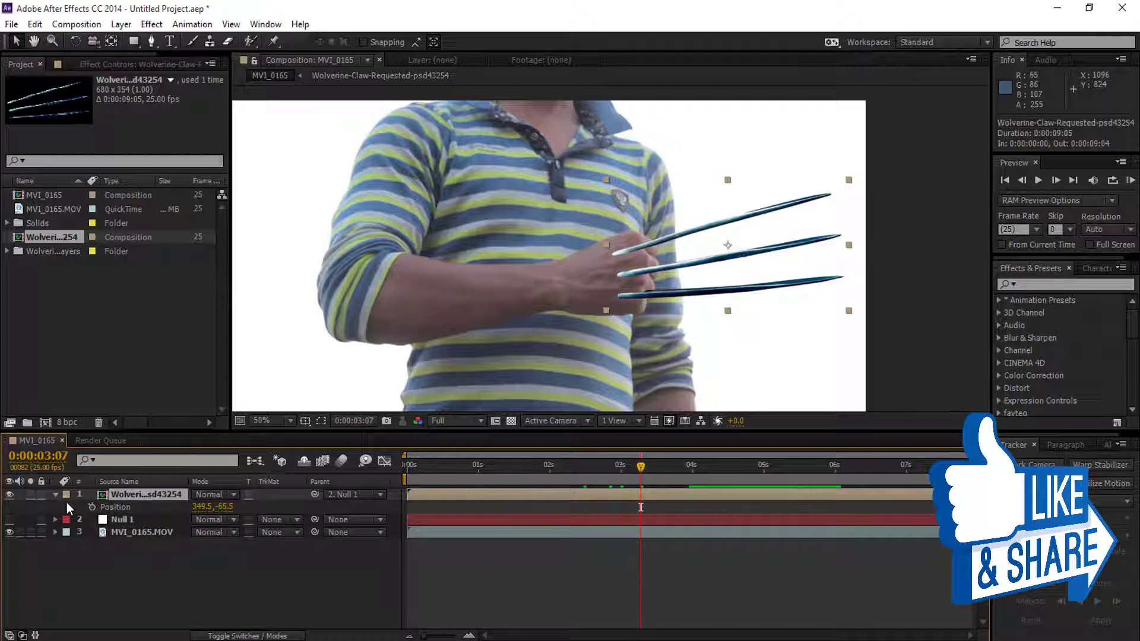
pyautogui.click(90, 507)
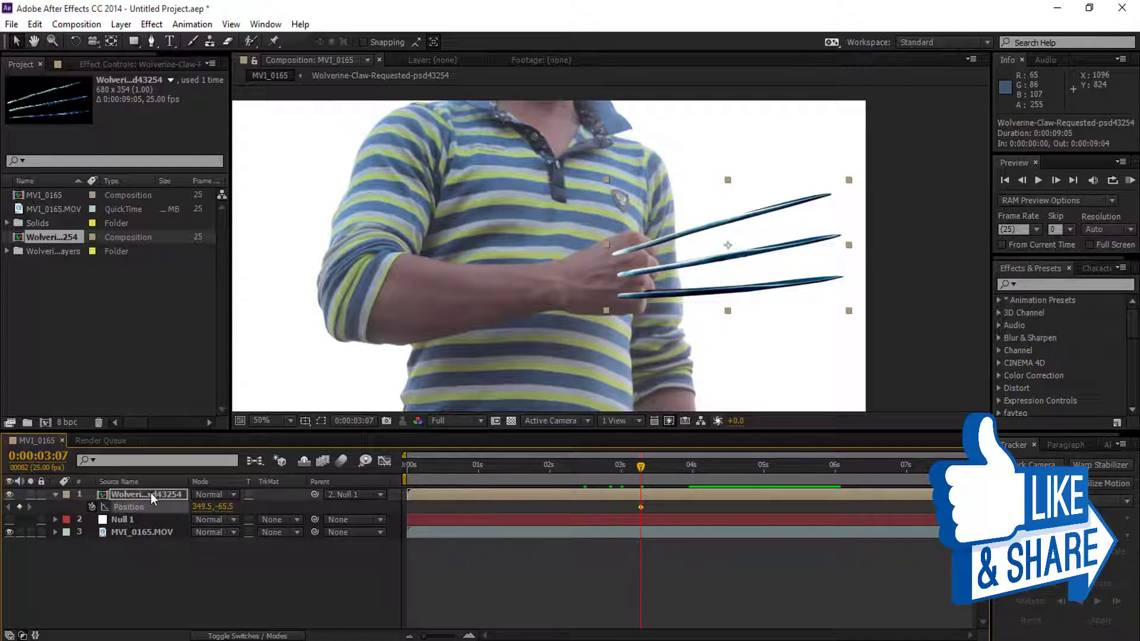
pyautogui.press('s')
pyautogui.click(91, 506)
pyautogui.hotkey('shift', 'p')
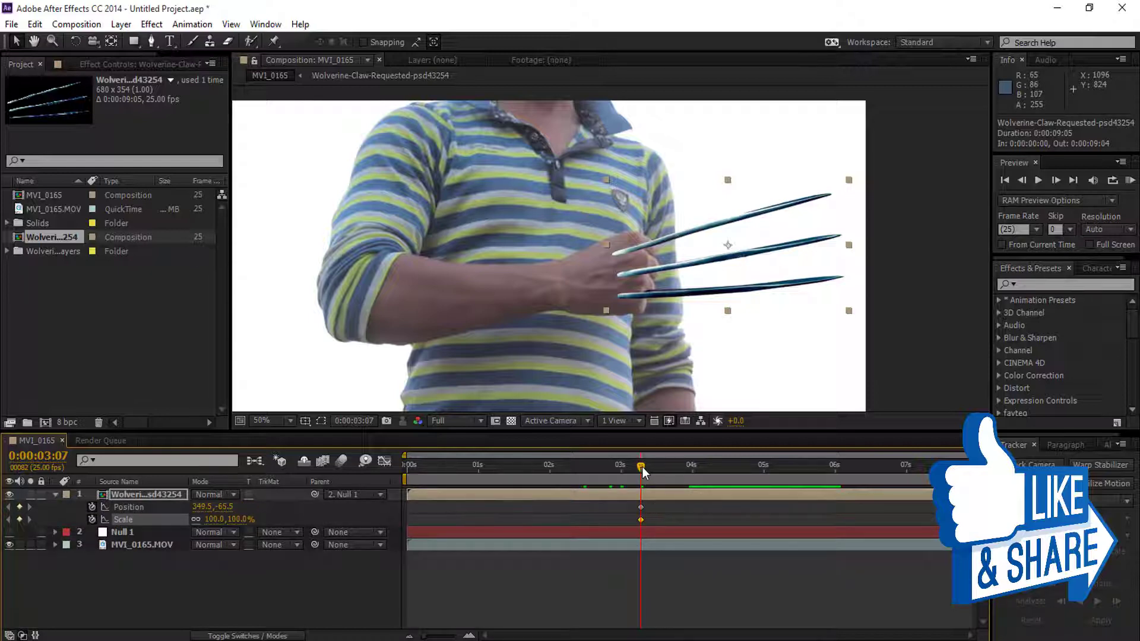
# Step: Add Position and Scale keyframes to the claw layer at 0:00:03:20
pyautogui.moveTo(641, 467); pyautogui.dragTo(682, 472)
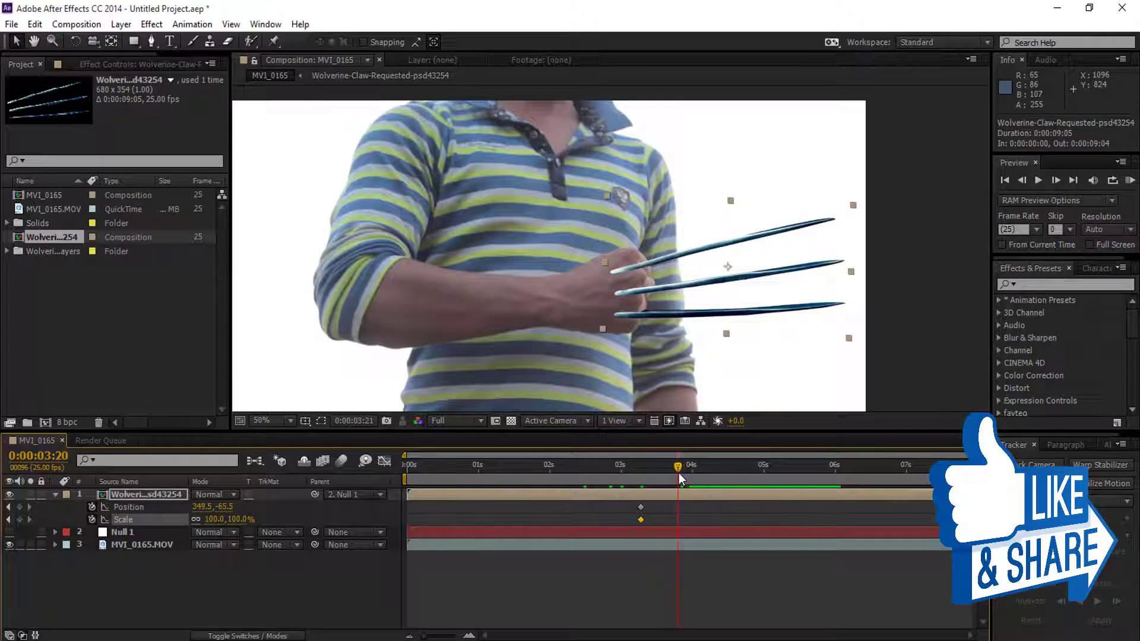
pyautogui.click(19, 507)
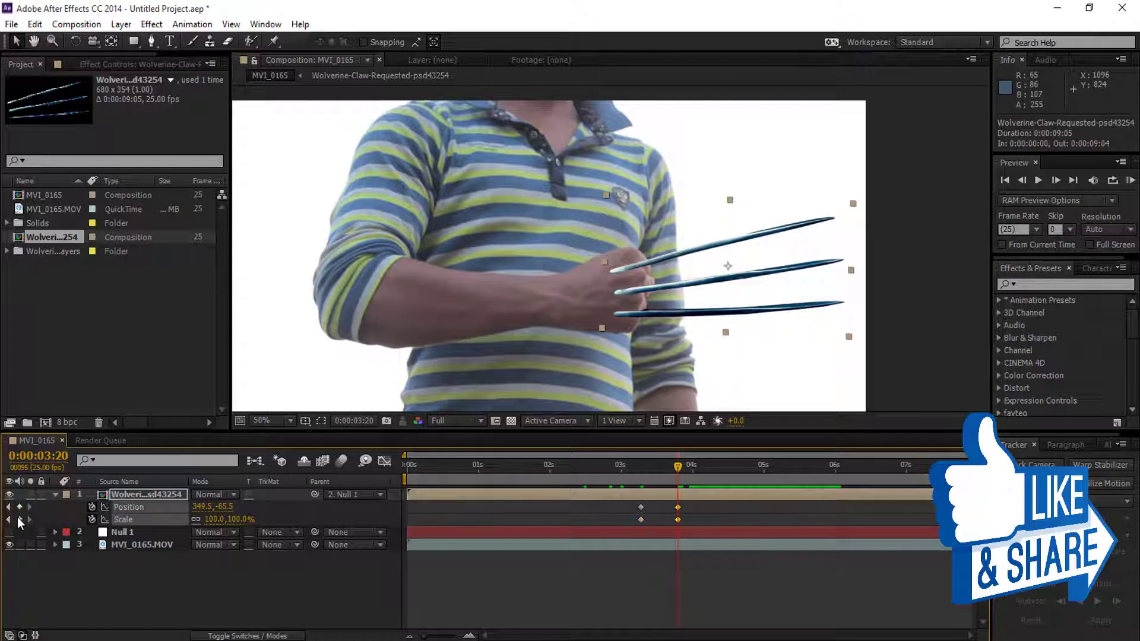
# Step: At 0:00:03:07, scale the claw layer down to 44% and set its position to -112.5, 30.5 so it sits over the wrist
pyautogui.click(19, 519)
pyautogui.click(640, 467)
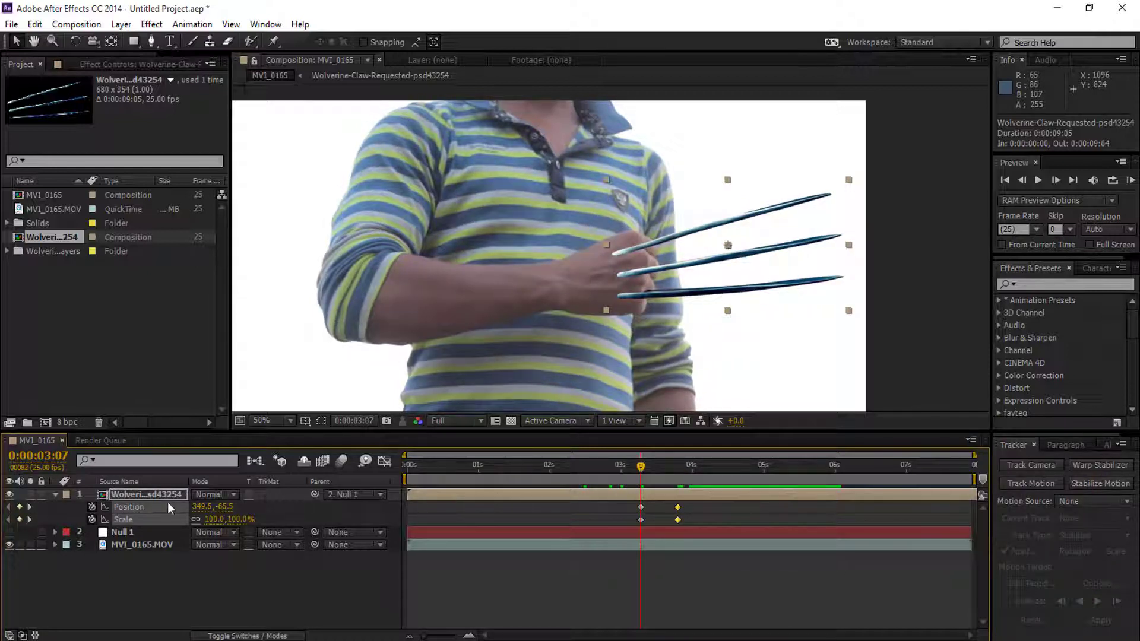
pyautogui.moveTo(201, 511); pyautogui.dragTo(231, 527)
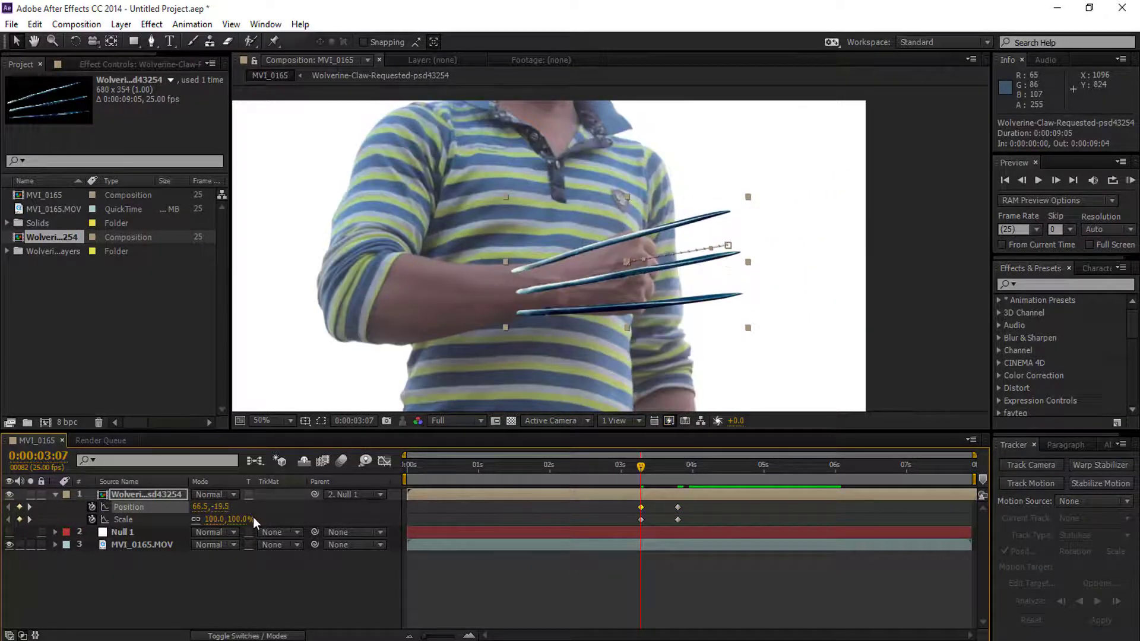
pyautogui.moveTo(237, 519); pyautogui.dragTo(149, 508)
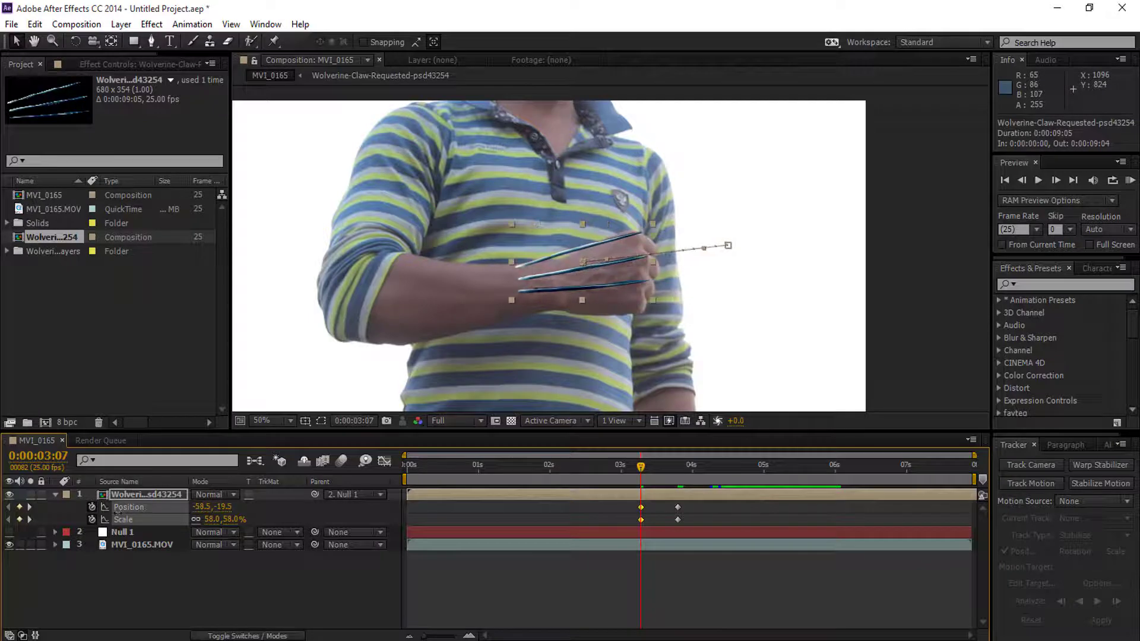
pyautogui.moveTo(221, 511); pyautogui.dragTo(245, 507)
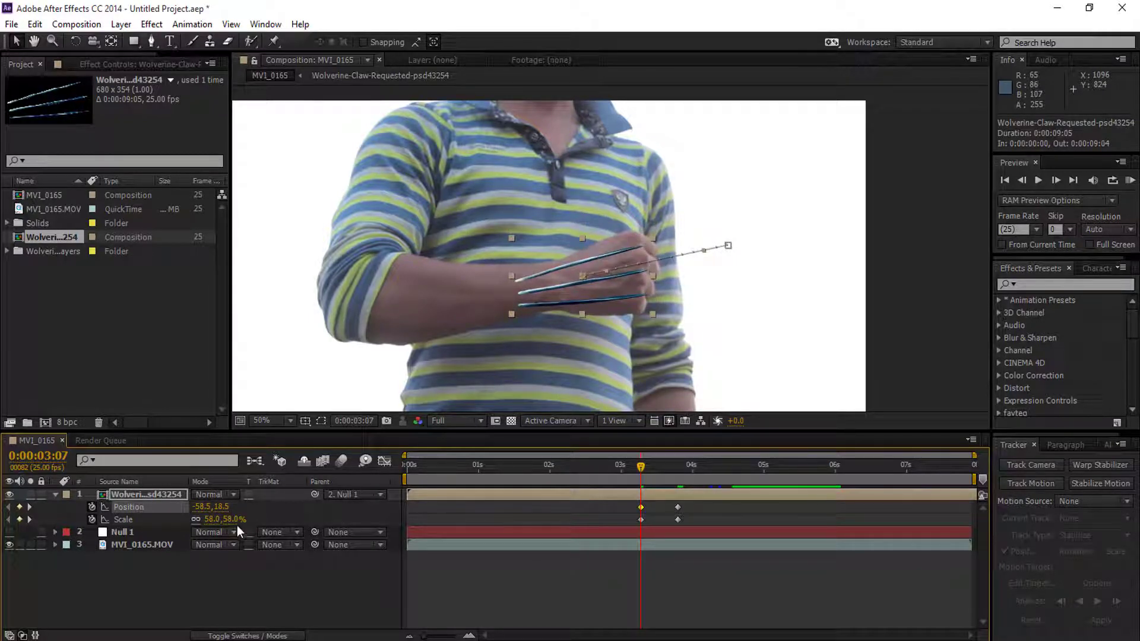
pyautogui.moveTo(212, 521); pyautogui.dragTo(228, 508)
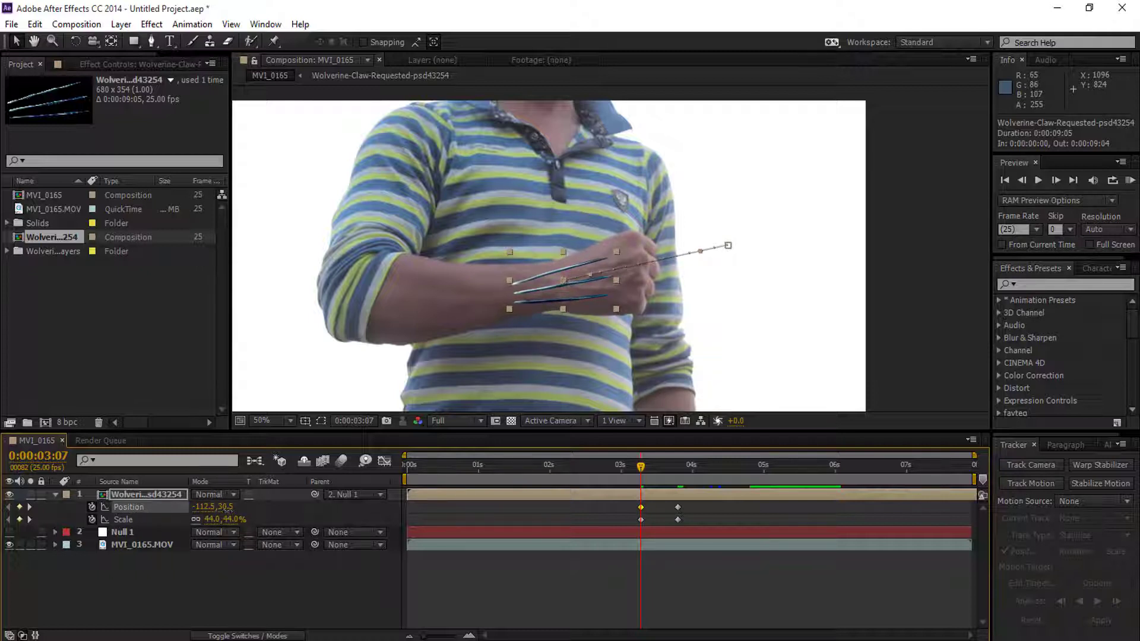
pyautogui.click(292, 576)
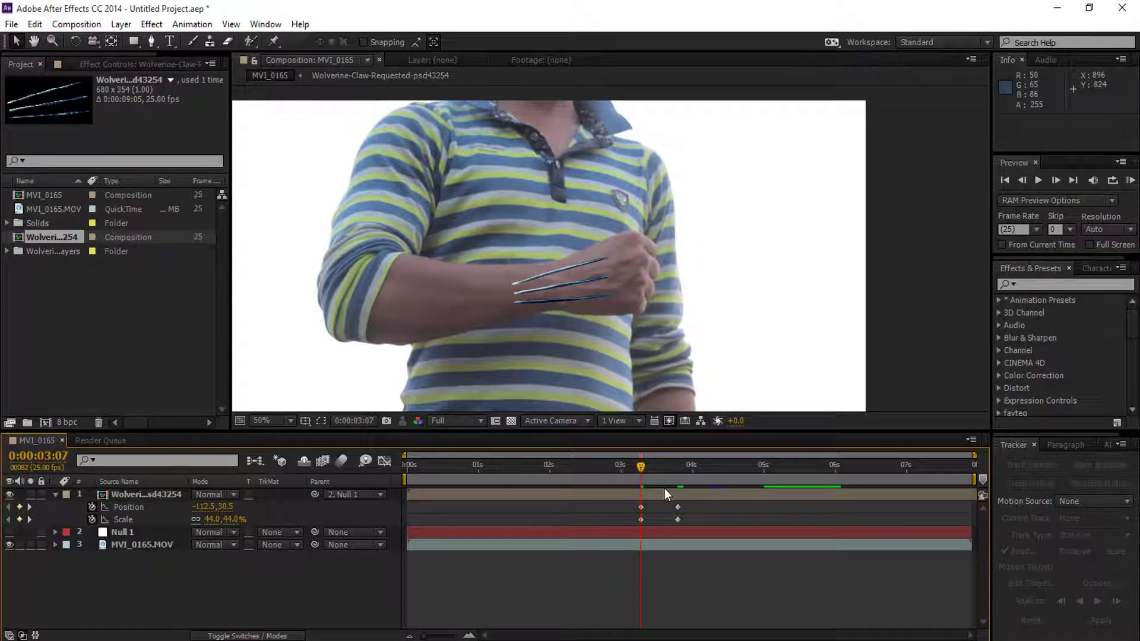
# Step: Preview the claws extending out of the fist between about 0:00:03:02 and 0:00:03:24
pyautogui.press('space')
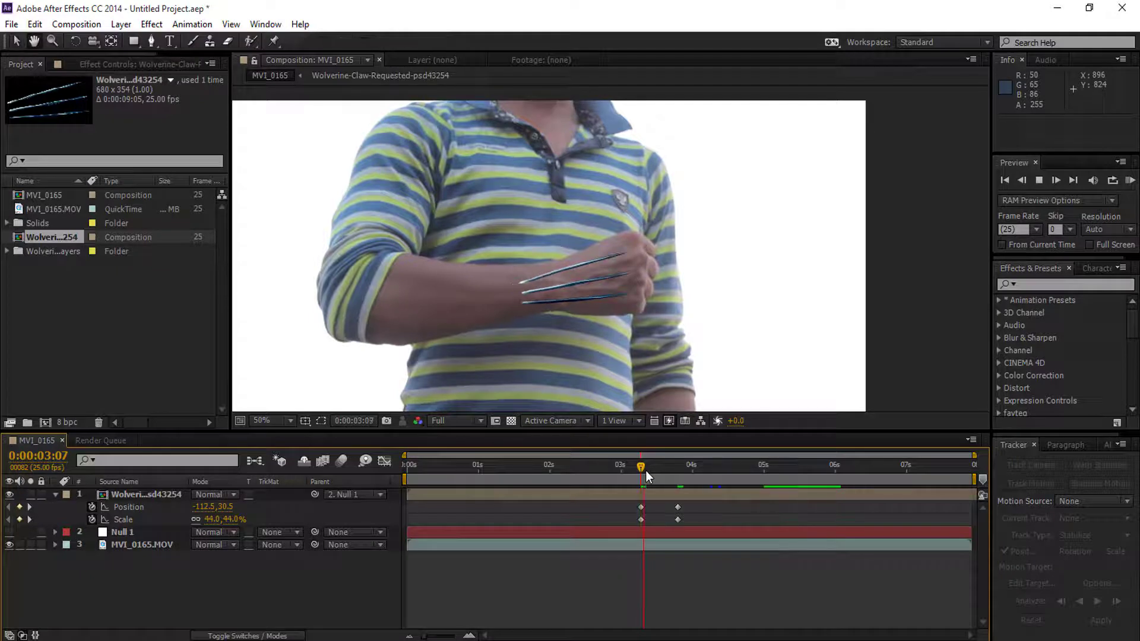
pyautogui.moveTo(646, 470); pyautogui.dragTo(627, 471)
pyautogui.press('space')
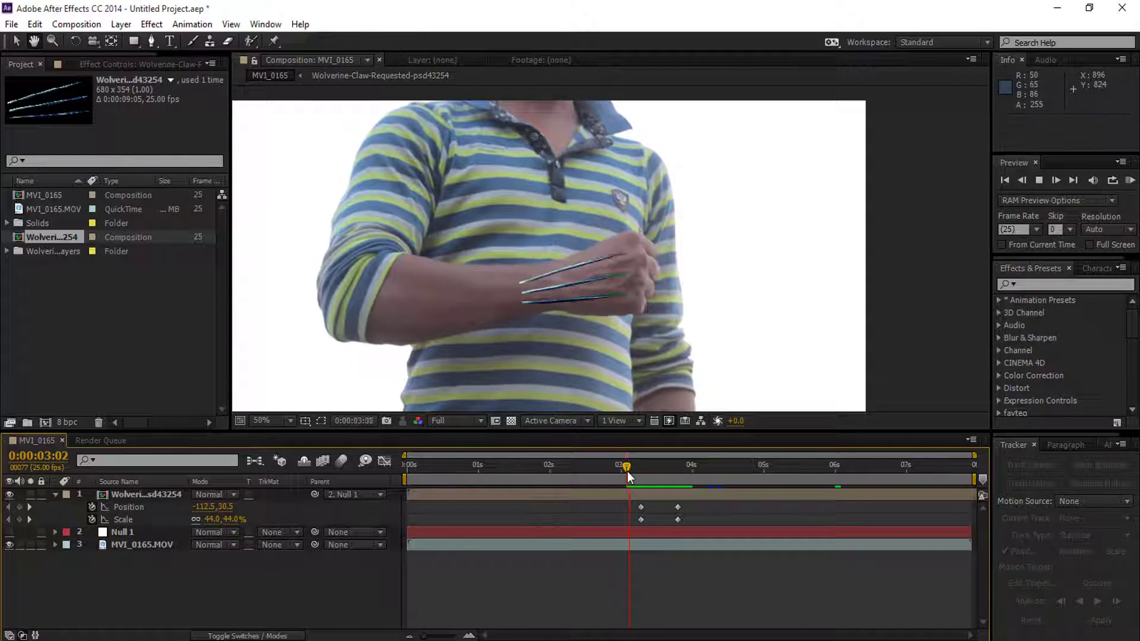
pyautogui.moveTo(627, 471); pyautogui.dragTo(696, 471)
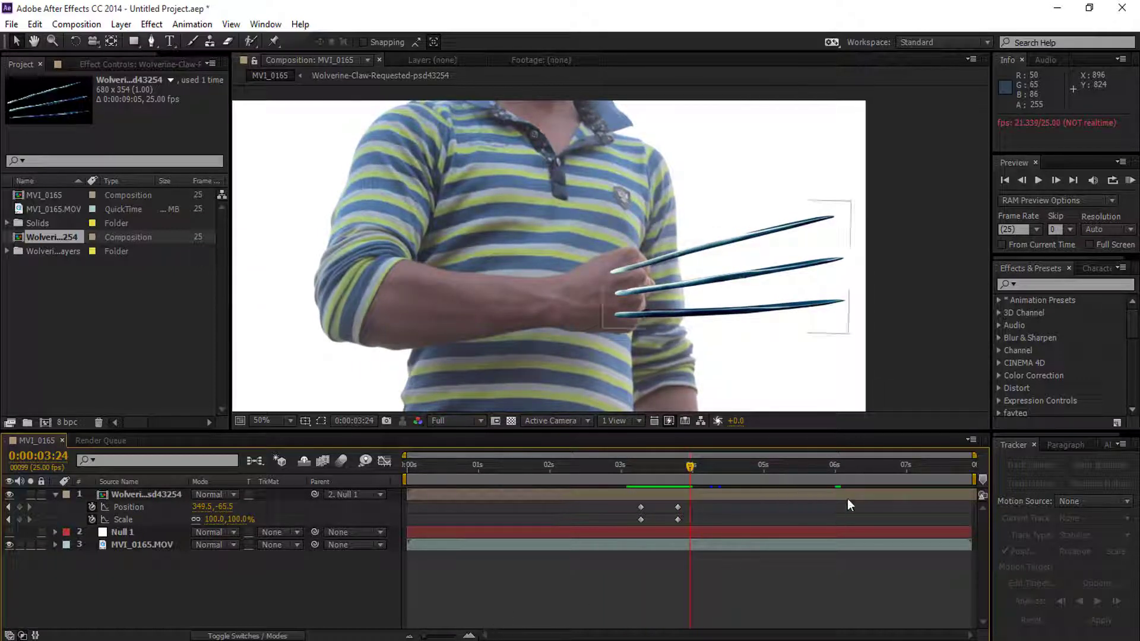
# Step: Copy the claw layer's four Position and Scale keyframes to 0:00:07:10 and shift the pasted set to start at 0:00:07:03
pyautogui.moveTo(622, 502); pyautogui.dragTo(685, 521)
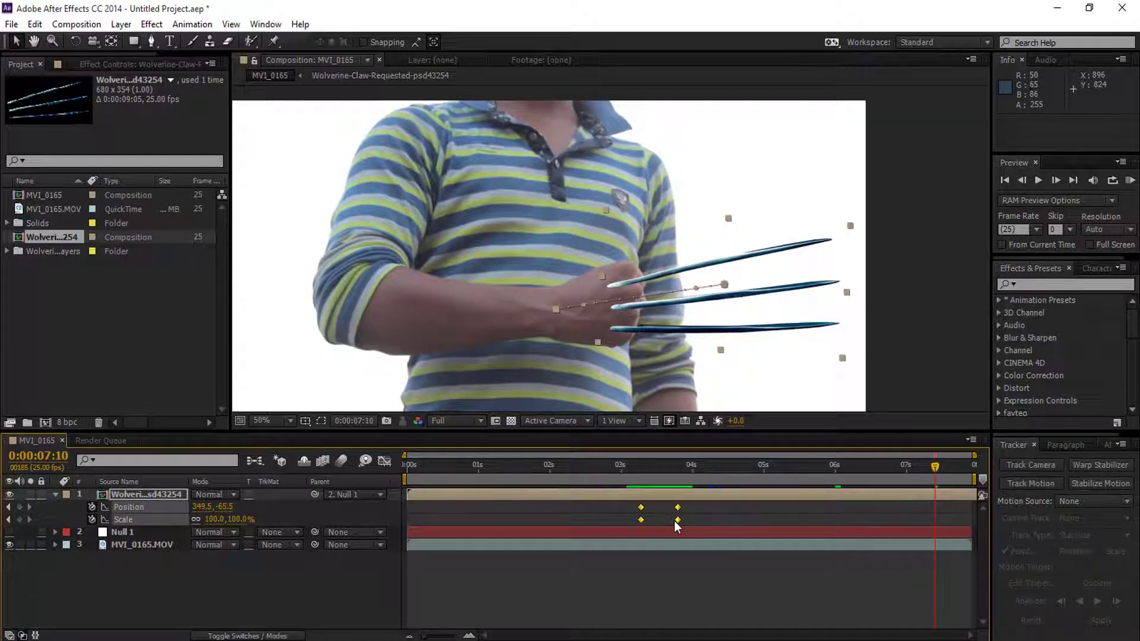
pyautogui.hotkey('ctrl', 'c')
pyautogui.hotkey('ctrl', 'v')
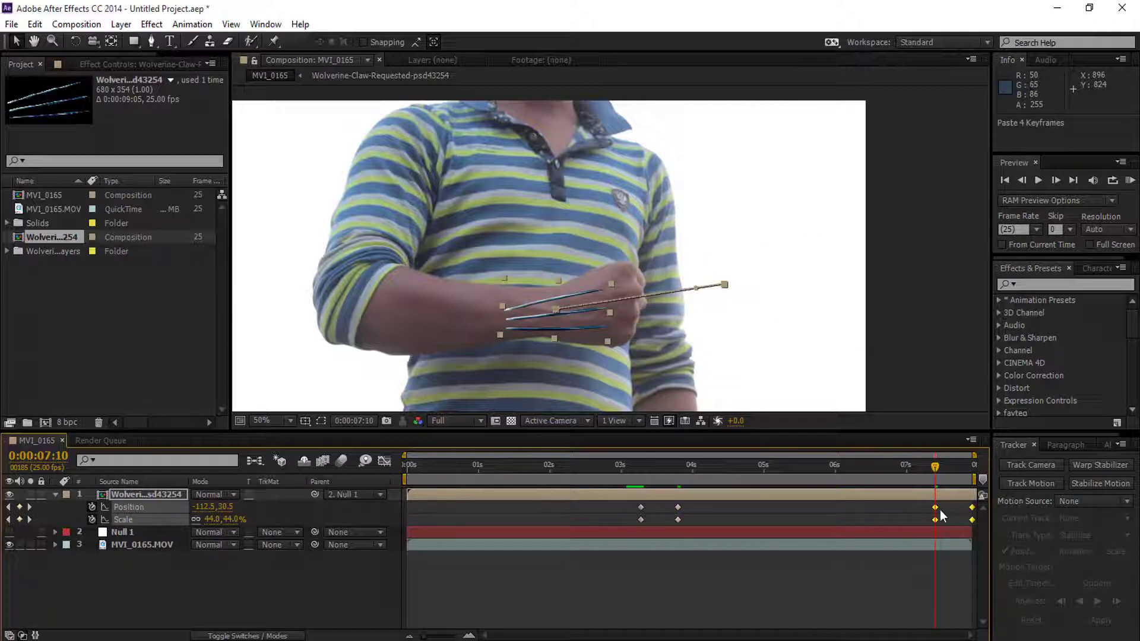
pyautogui.moveTo(936, 510); pyautogui.dragTo(917, 516)
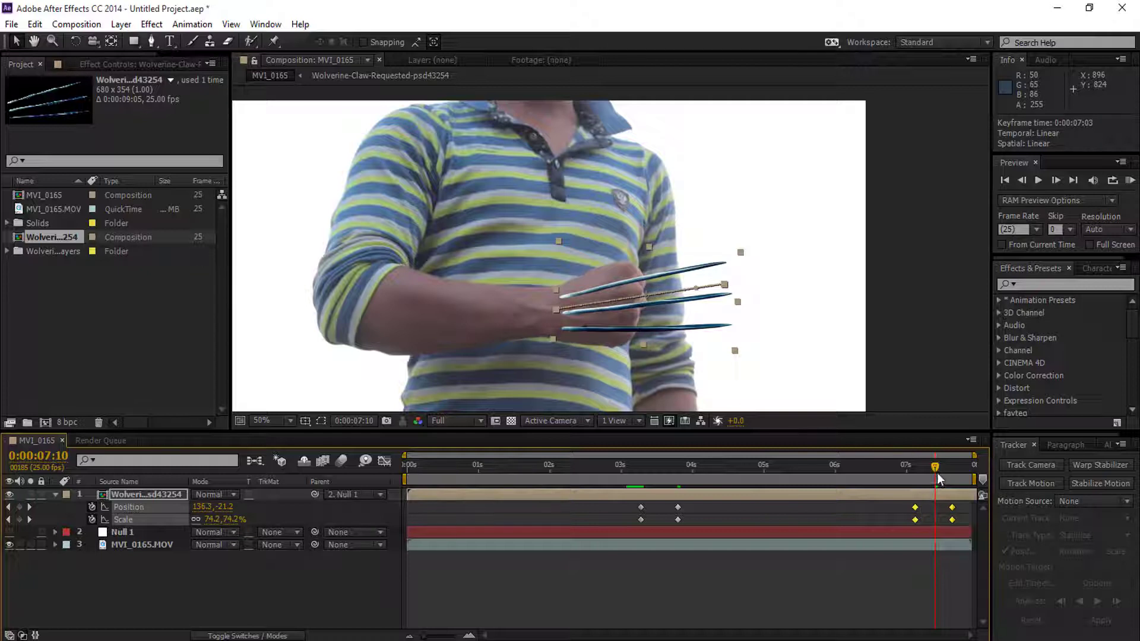
# Step: Reverse the pasted keyframes so the claws retract, placing the full-size Position and Scale pair at 0:00:07:00, and preview the motion
pyautogui.click(885, 513)
pyautogui.moveTo(906, 505); pyautogui.dragTo(921, 518)
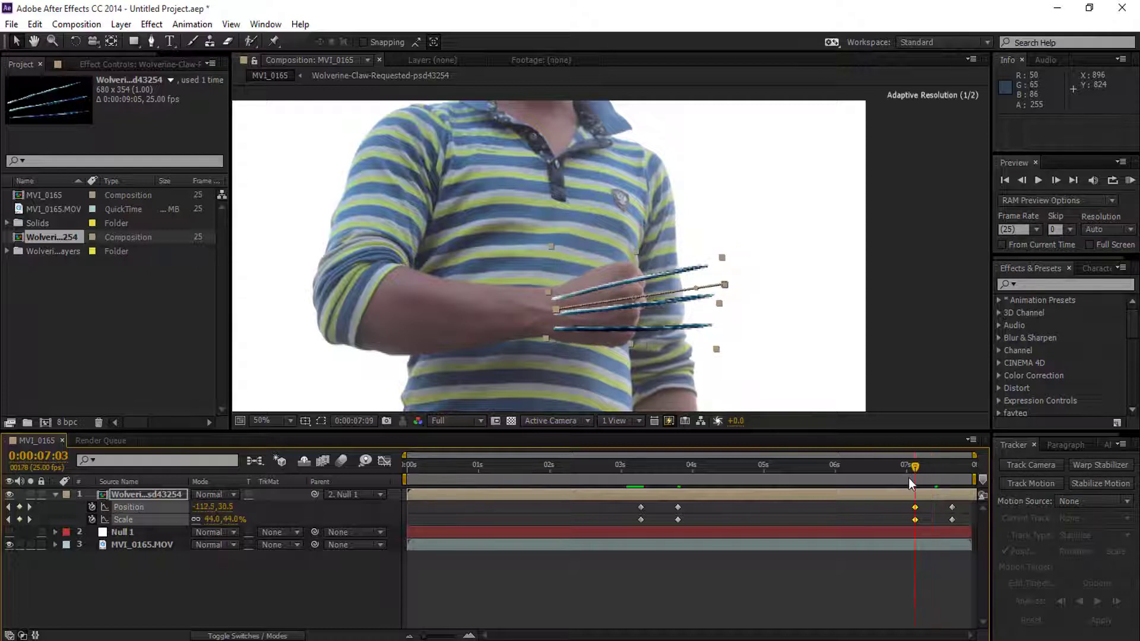
pyautogui.press('j')
pyautogui.moveTo(925, 508)
pyautogui.mouseDown()
pyautogui.moveTo(946, 509)
pyautogui.moveTo(910, 510)
pyautogui.moveTo(922, 527)
pyautogui.moveTo(913, 520)
pyautogui.moveTo(946, 522)
pyautogui.moveTo(940, 508)
pyautogui.mouseUp()
pyautogui.press('space')
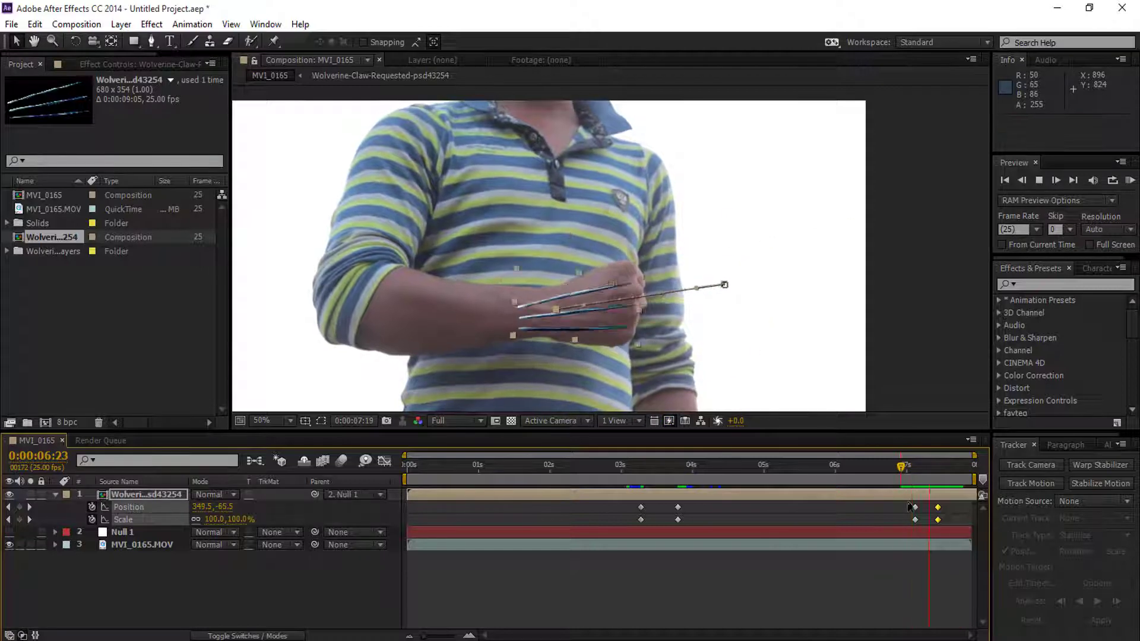
pyautogui.moveTo(902, 464)
pyautogui.mouseDown()
pyautogui.moveTo(628, 464)
pyautogui.moveTo(917, 466)
pyautogui.mouseUp()
pyautogui.moveTo(915, 508); pyautogui.dragTo(905, 509)
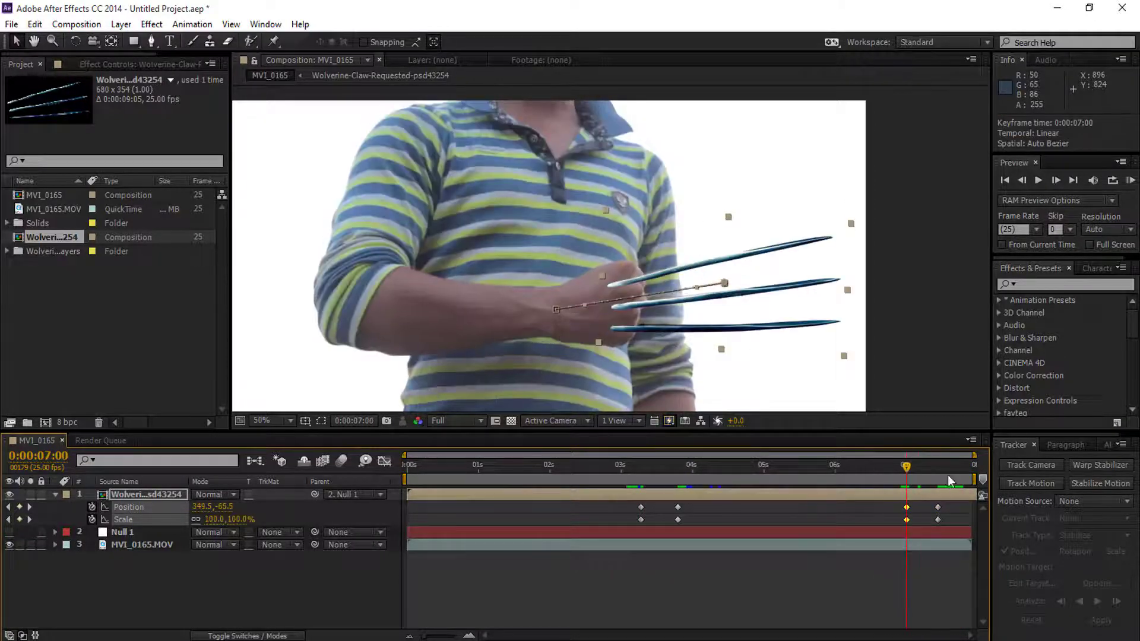
pyautogui.press('space')
# Step: Trim the claw layer so it starts at 0:00:03:07 and ends at about 0:00:07:12, just after its last keyframes
pyautogui.click(55, 494)
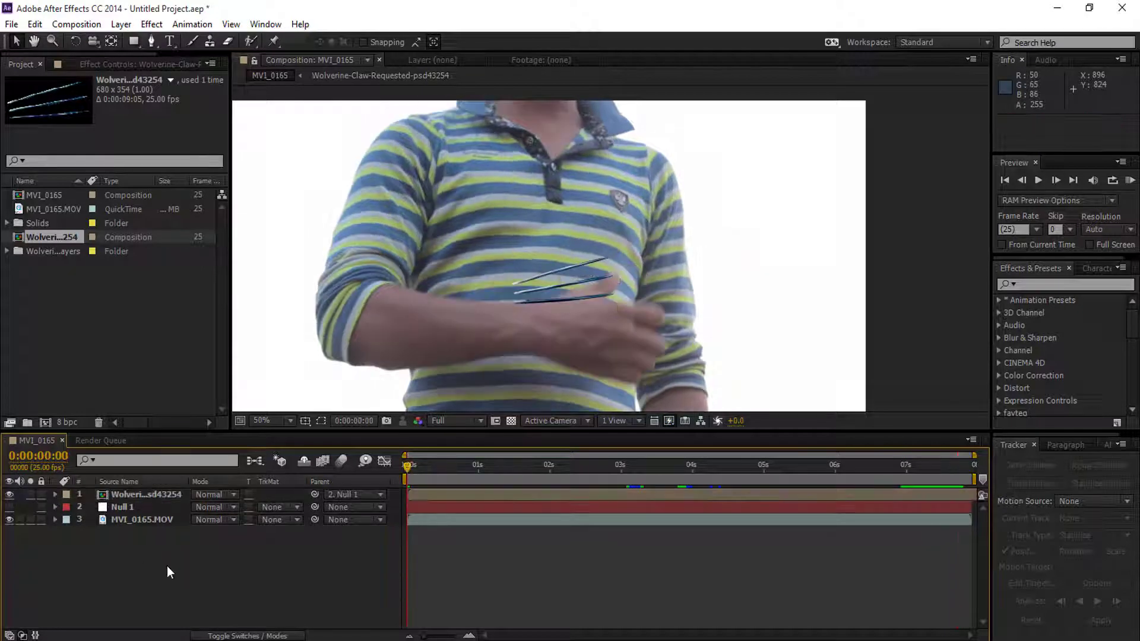
pyautogui.click(615, 465)
pyautogui.moveTo(608, 468); pyautogui.dragTo(640, 471)
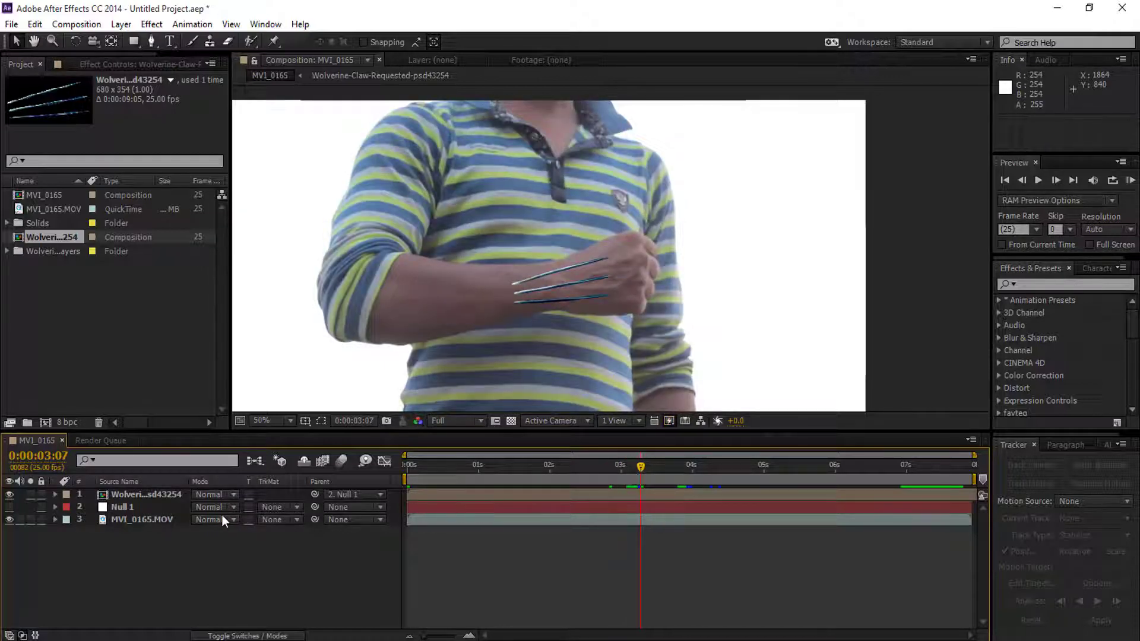
pyautogui.moveTo(407, 494); pyautogui.dragTo(636, 494)
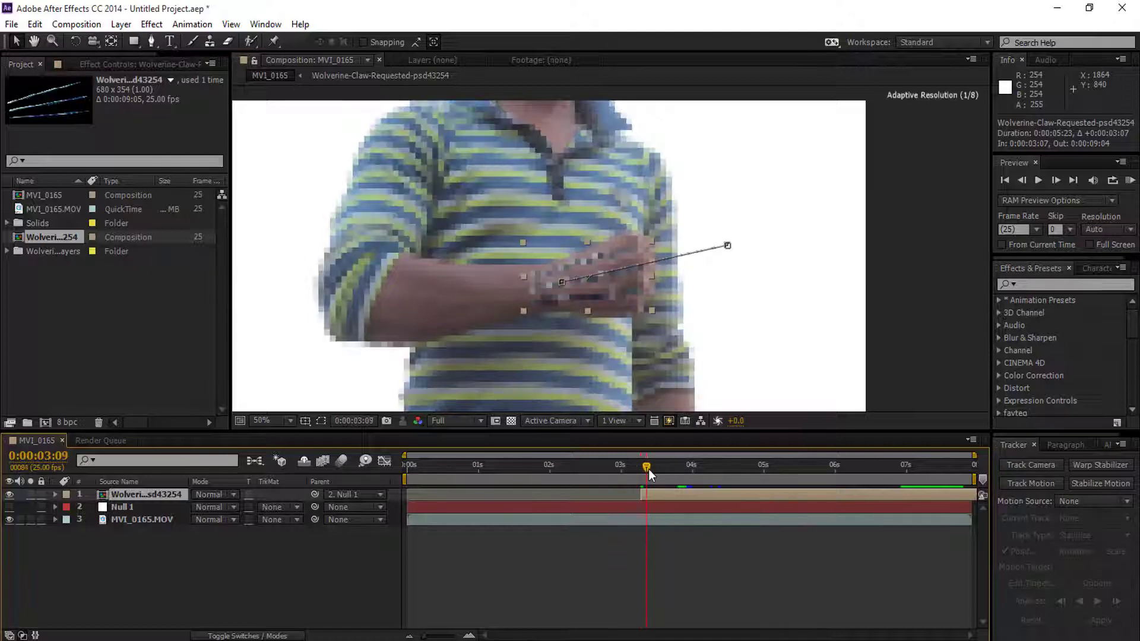
pyautogui.press('k')
pyautogui.press('k')
pyautogui.press('k')
pyautogui.press('u')
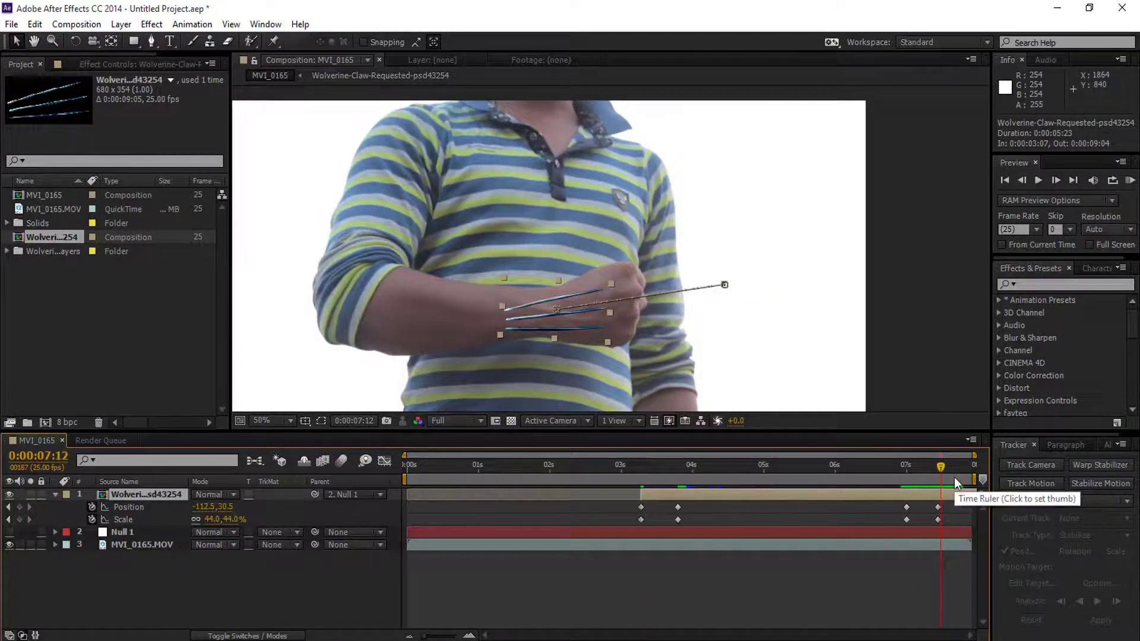
# Step: Preview the trimmed claw layer from about 0:00:03:02
pyautogui.click(626, 466)
pyautogui.press('space')
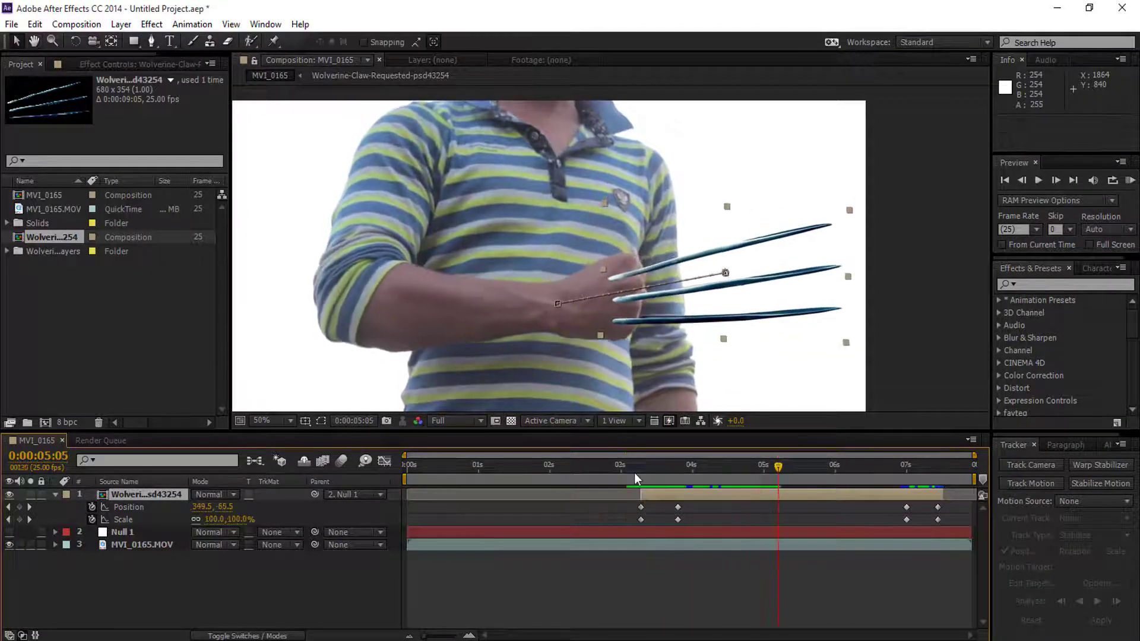
pyautogui.press('space')
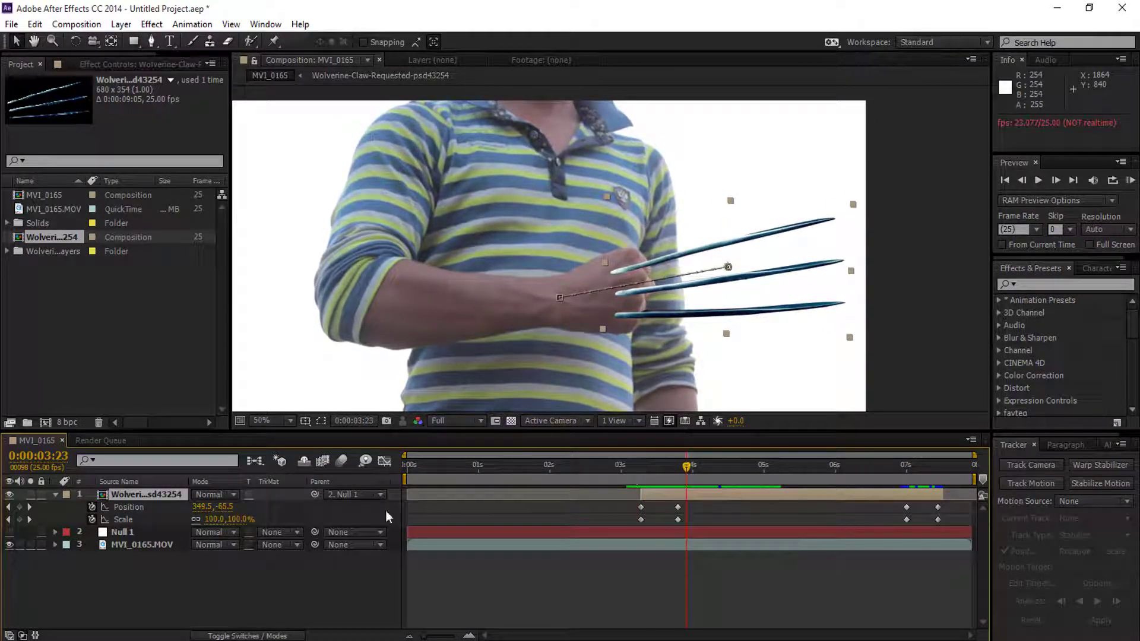
# Step: Duplicate the MVI_0165.MOV layer and place the copy above the claw layer
pyautogui.click(56, 494)
pyautogui.click(119, 537)
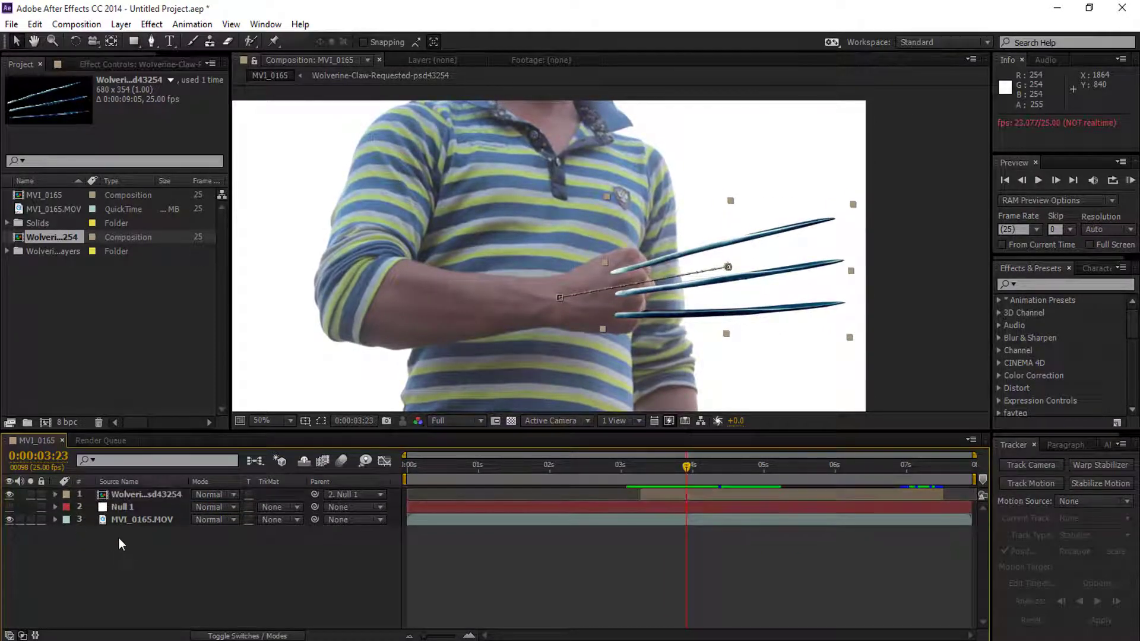
pyautogui.click(135, 519)
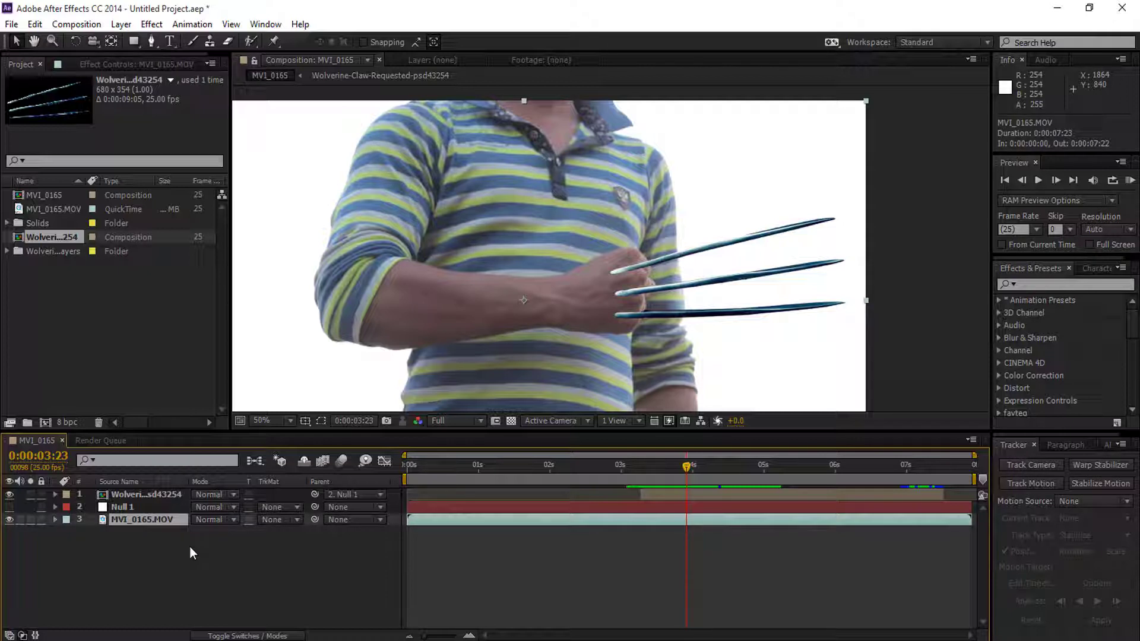
pyautogui.hotkey('ctrl', 'd')
pyautogui.moveTo(154, 521); pyautogui.dragTo(156, 491)
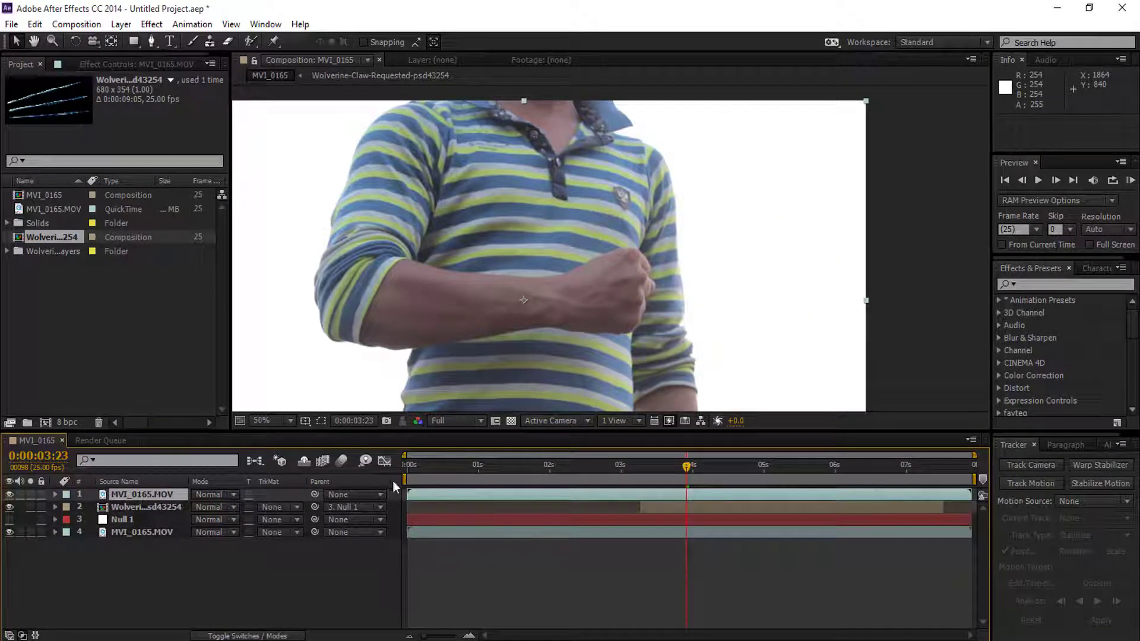
# Step: Mask the forearm and fist on the top footage copy at 0:00:03:07 with a 50-pixel feather, fitting the mask points to the arm's outline
pyautogui.click(149, 43)
pyautogui.click(474, 273)
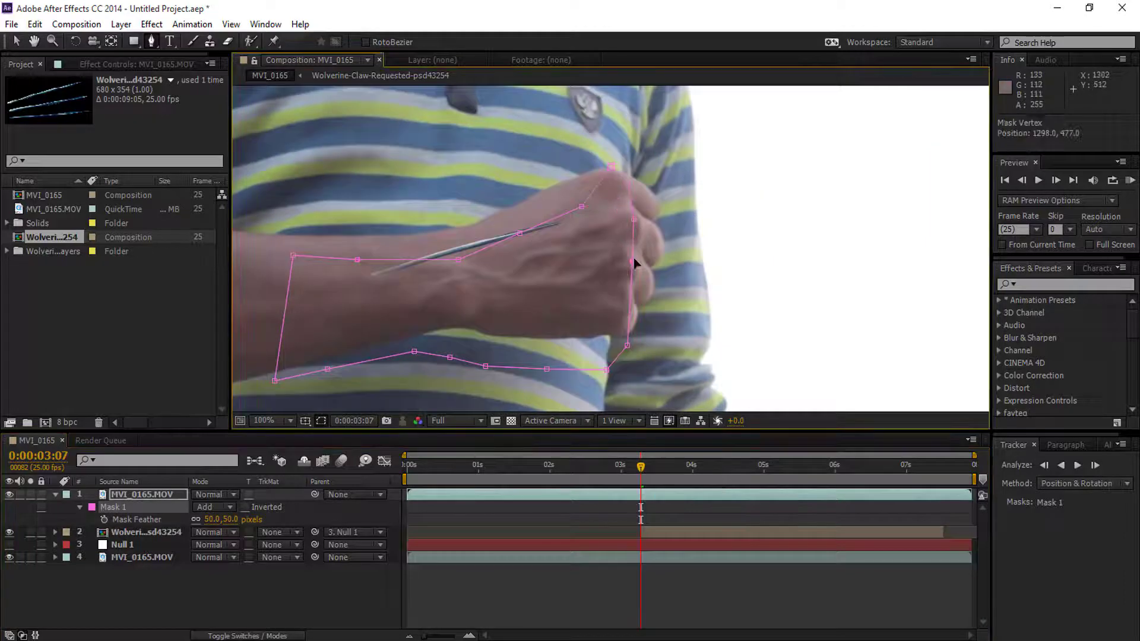
pyautogui.moveTo(485, 367)
pyautogui.mouseDown()
pyautogui.moveTo(489, 336)
pyautogui.moveTo(460, 325)
pyautogui.mouseUp()
pyautogui.moveTo(414, 351); pyautogui.dragTo(406, 332)
pyautogui.moveTo(327, 369); pyautogui.dragTo(321, 347)
pyautogui.moveTo(292, 255); pyautogui.dragTo(284, 235)
pyautogui.moveTo(357, 259); pyautogui.dragTo(357, 237)
pyautogui.moveTo(458, 259); pyautogui.dragTo(460, 226)
pyautogui.moveTo(519, 232); pyautogui.dragTo(518, 202)
pyautogui.moveTo(582, 206); pyautogui.dragTo(574, 176)
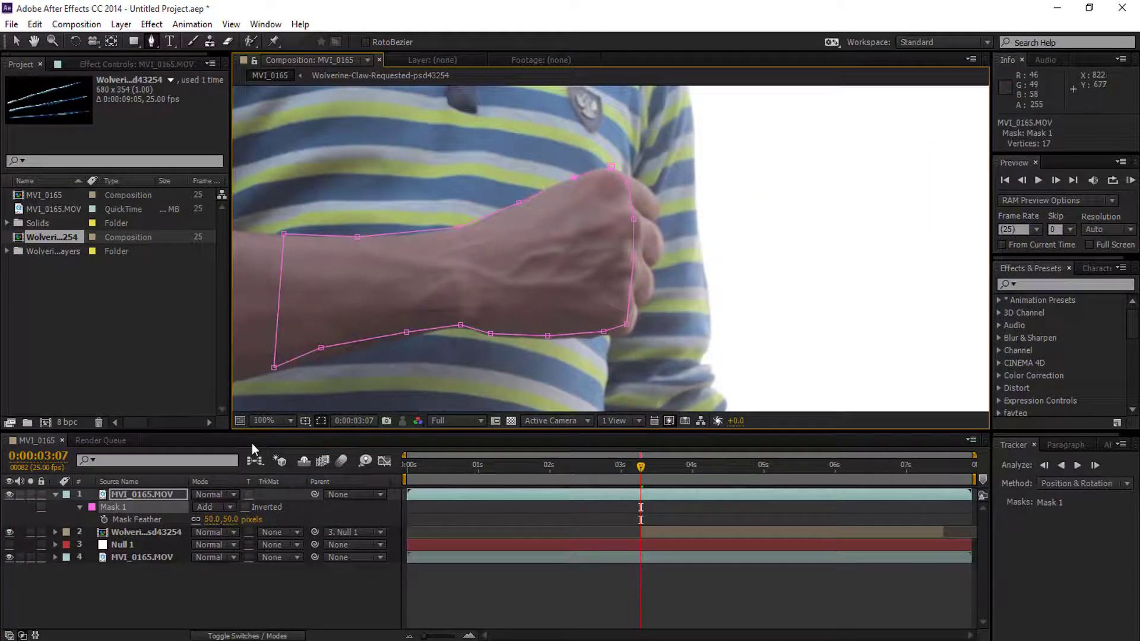
# Step: Track Mask 1 forward from 0:00:03:07 to the end of the clip using the Position & Rotation method
pyautogui.click(1075, 484)
pyautogui.click(1075, 517)
pyautogui.click(1077, 465)
pyautogui.click(1078, 469)
pyautogui.click(1092, 484)
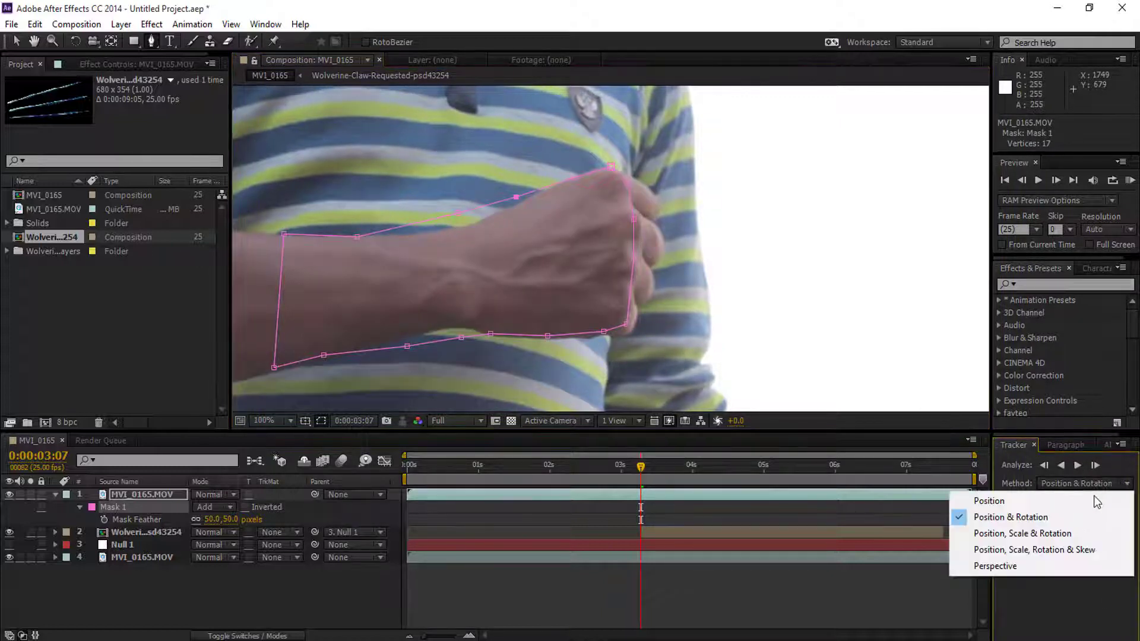
pyautogui.click(1073, 520)
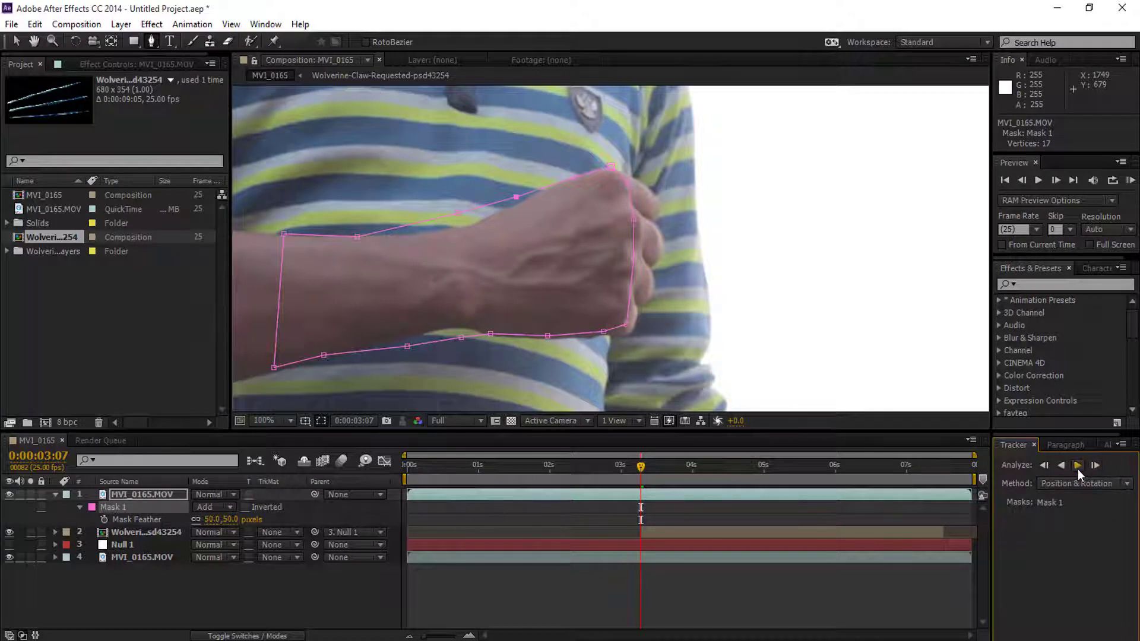
pyautogui.click(1078, 465)
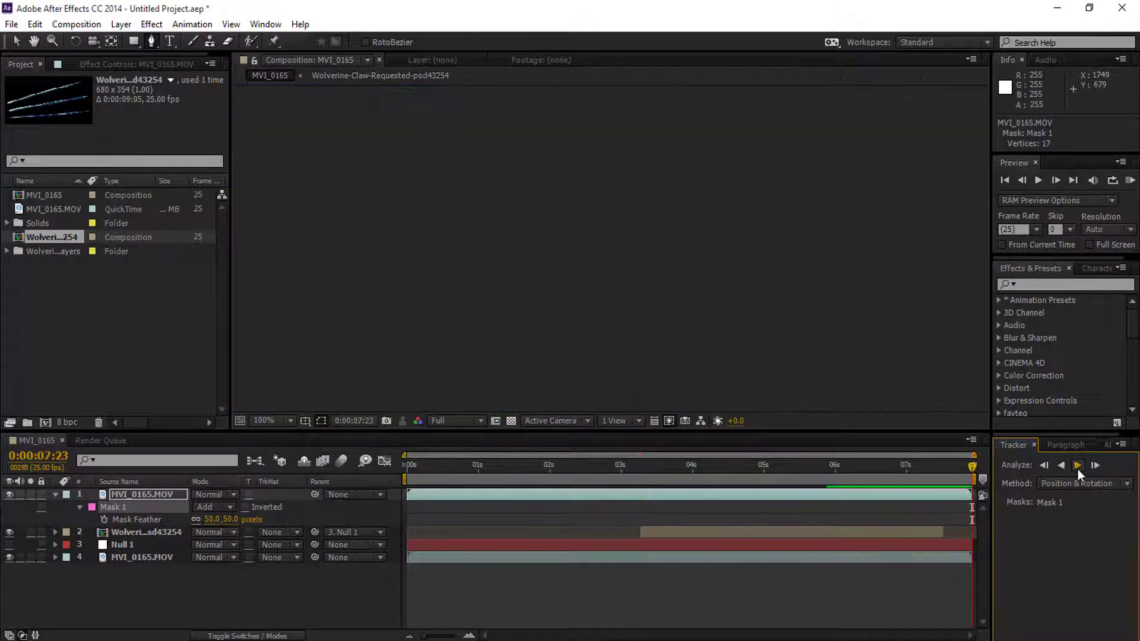
# Step: Check the tracked mask near 0:00:03:08 and play a RAM preview of the whole composition with the full frame in view
pyautogui.moveTo(657, 466); pyautogui.dragTo(651, 524)
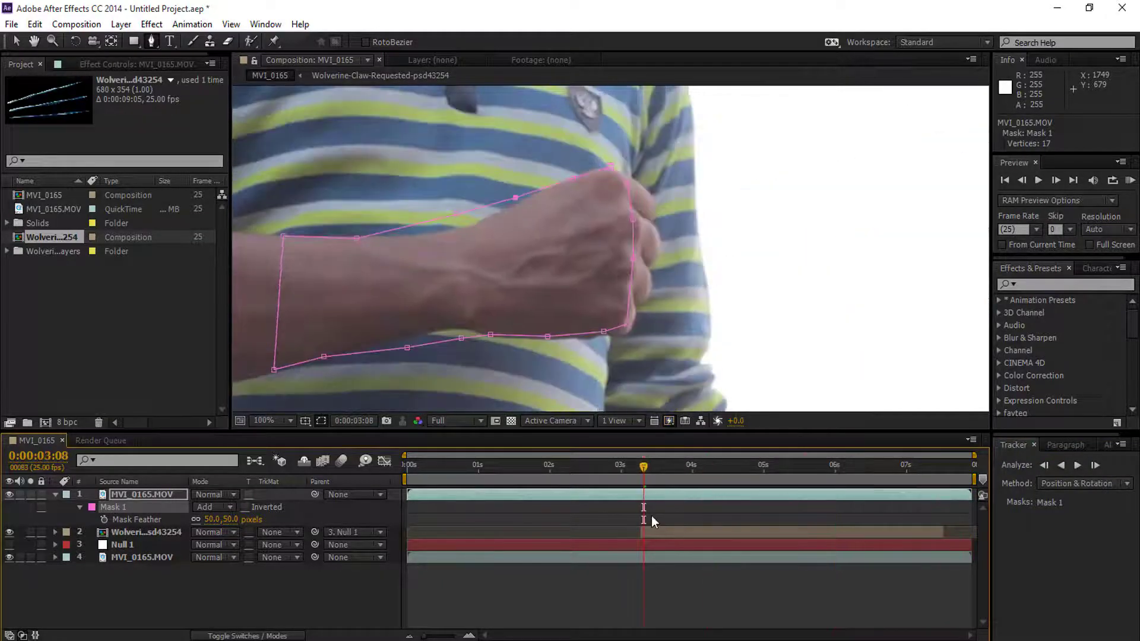
pyautogui.click(270, 601)
pyautogui.press('KP_0')
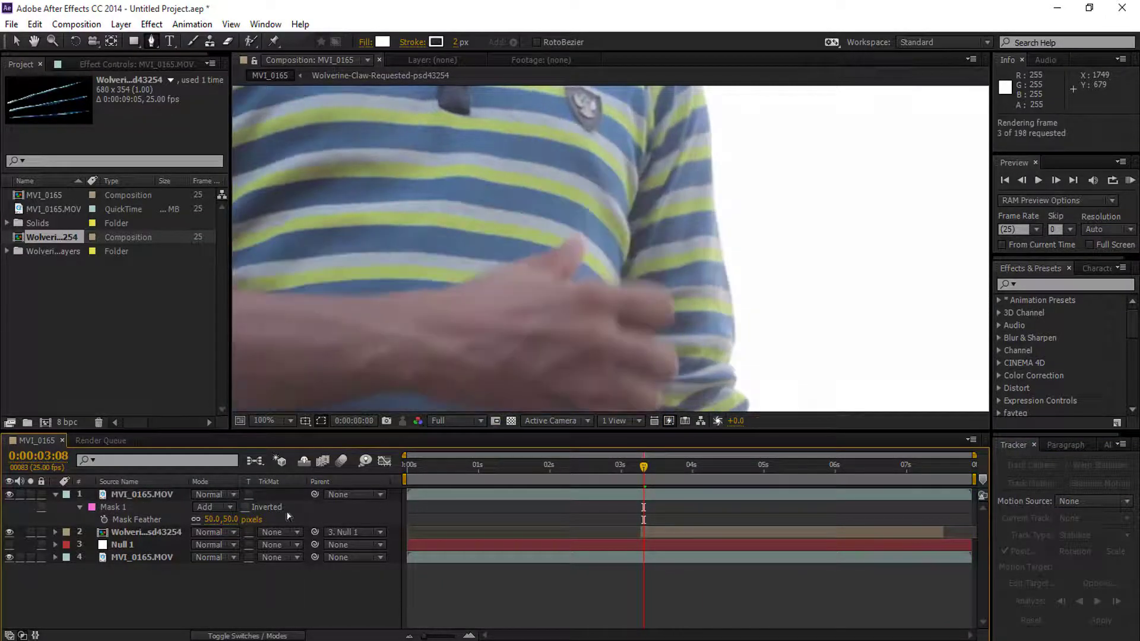
pyautogui.scroll(-4, 488, 326)
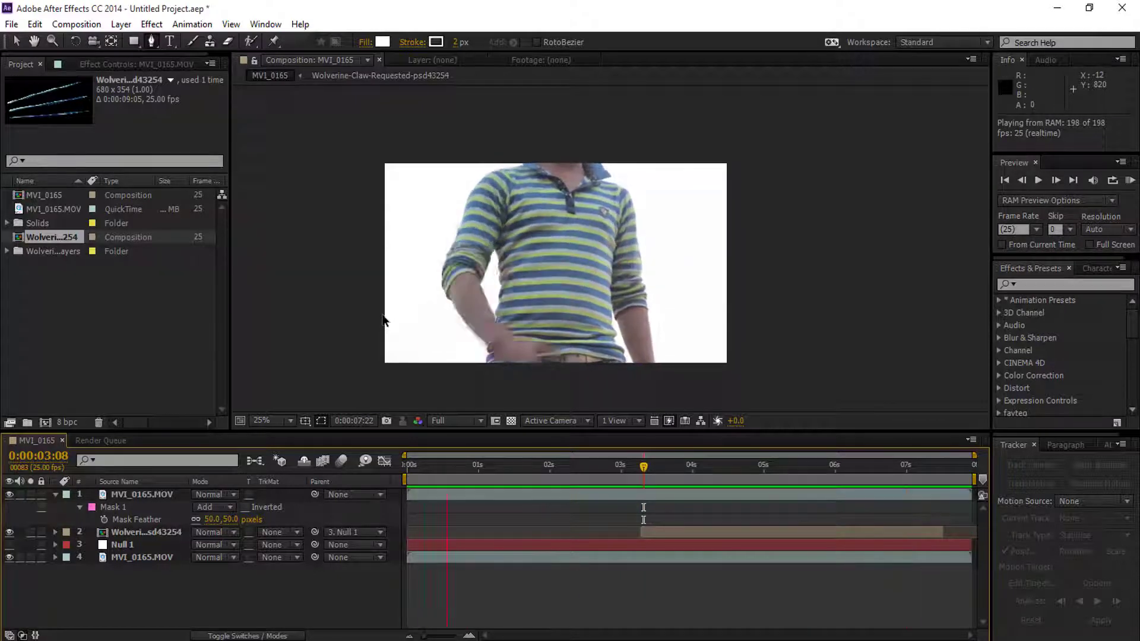
pyautogui.press('space')
# Step: Start the work area at 0:00:02:00 and trim the MVI_0165 composition to it
pyautogui.moveTo(455, 469); pyautogui.dragTo(549, 469)
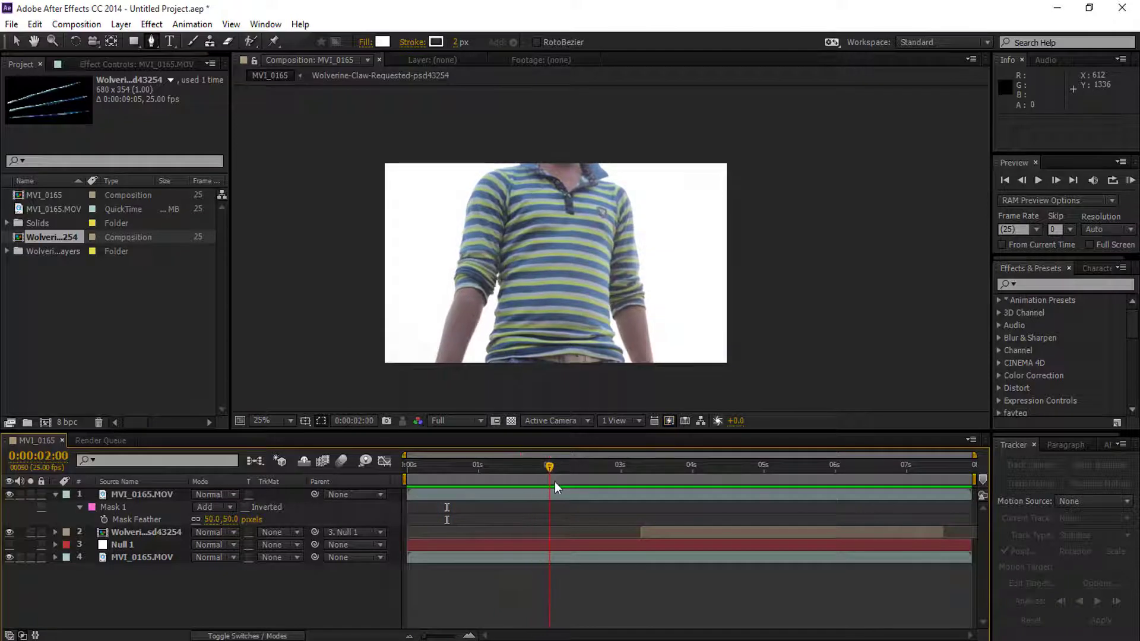
pyautogui.click(458, 467)
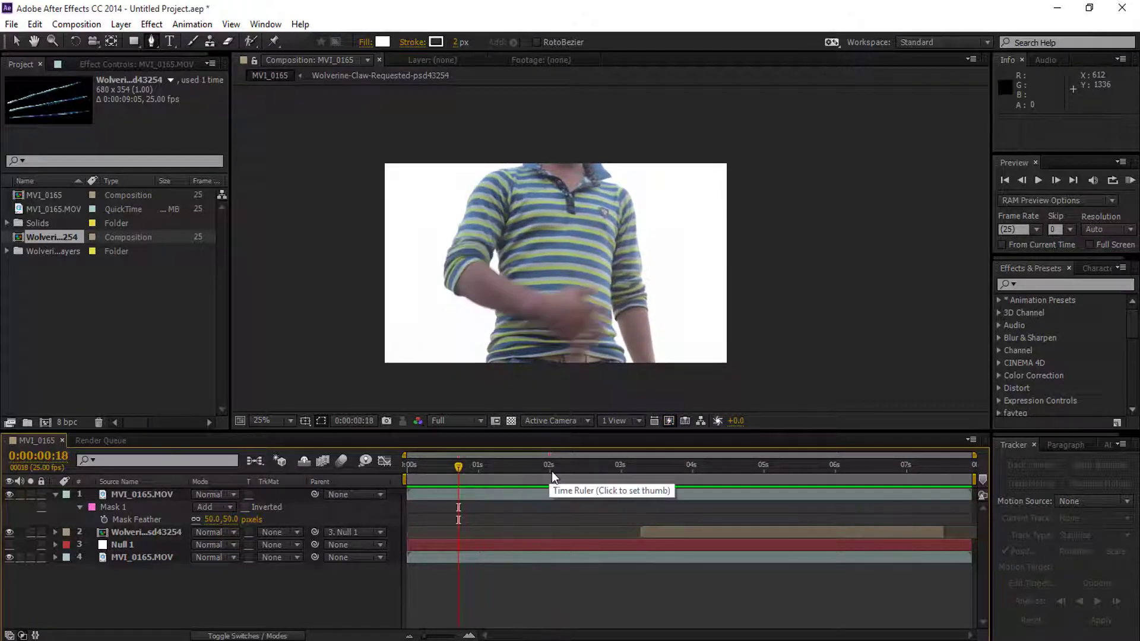
pyautogui.moveTo(406, 479); pyautogui.dragTo(546, 479)
pyautogui.rightClick(555, 482)
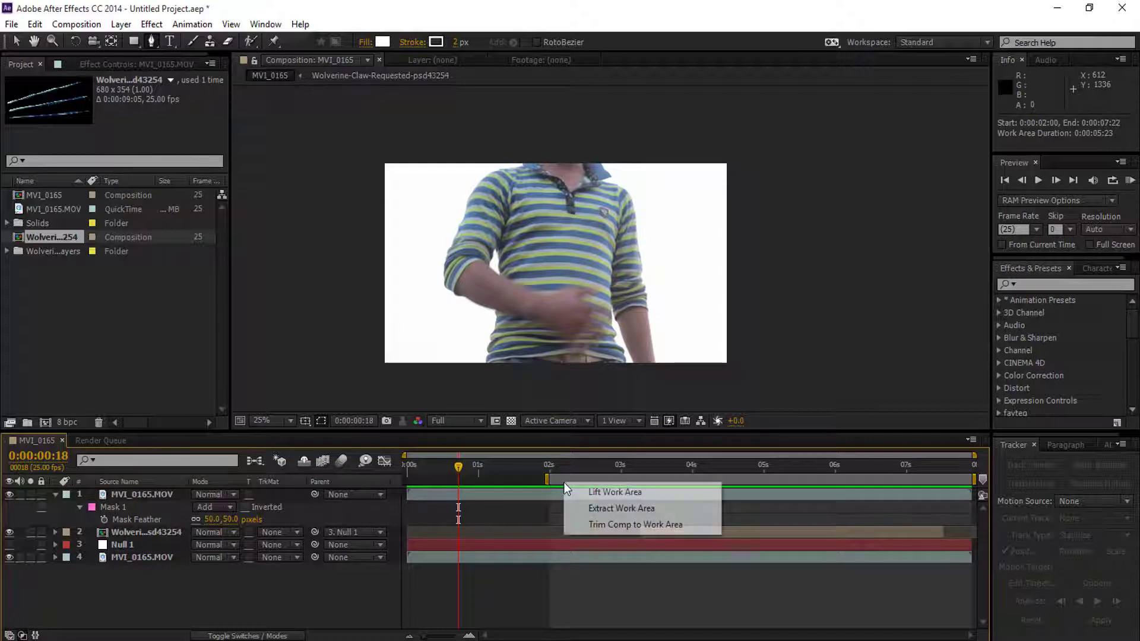
pyautogui.click(583, 523)
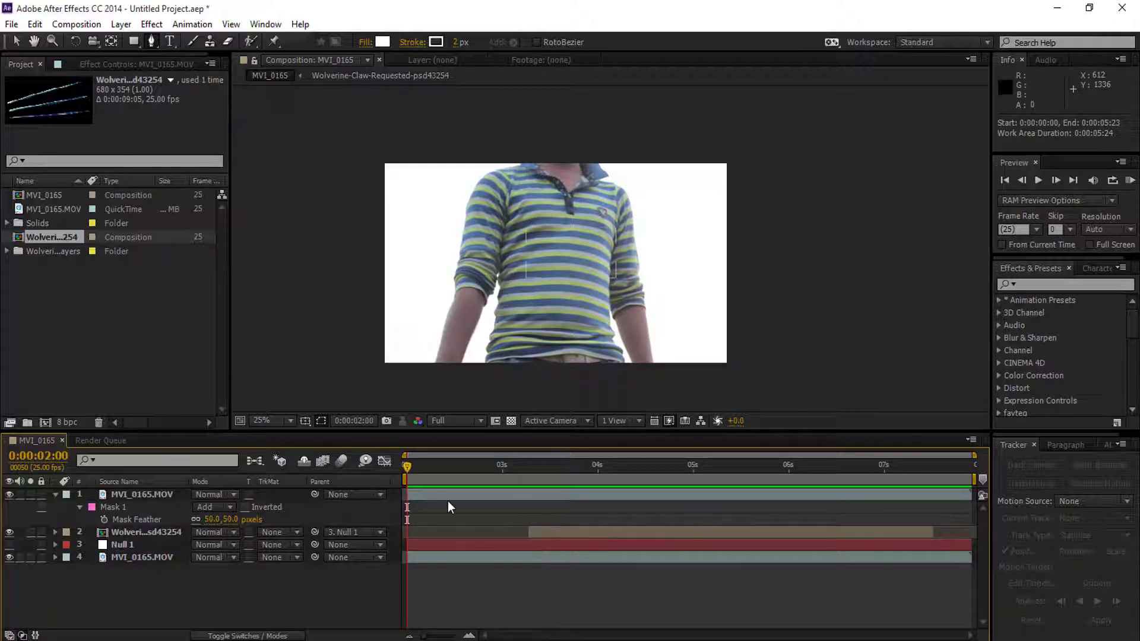
# Step: Pre-compose the claw layer and Null 1 together into a new composition named Claws, moving all attributes
pyautogui.click(146, 529)
pyautogui.press('End')
pyautogui.keyDown('ctrl'); pyautogui.click(145, 525); pyautogui.keyUp('ctrl')
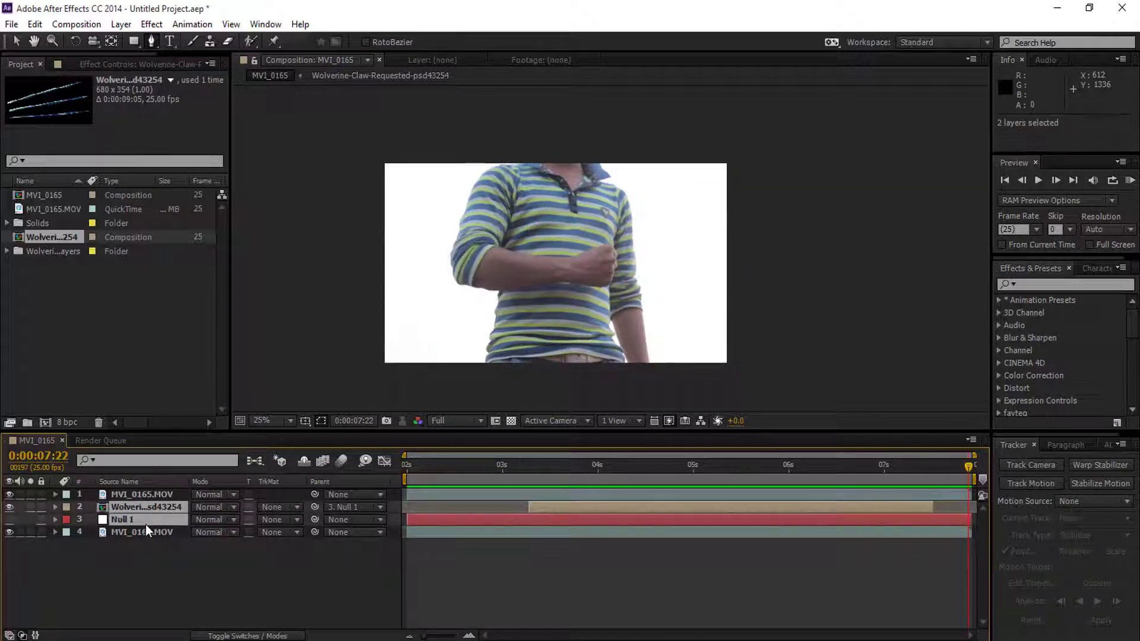
pyautogui.rightClick(145, 521)
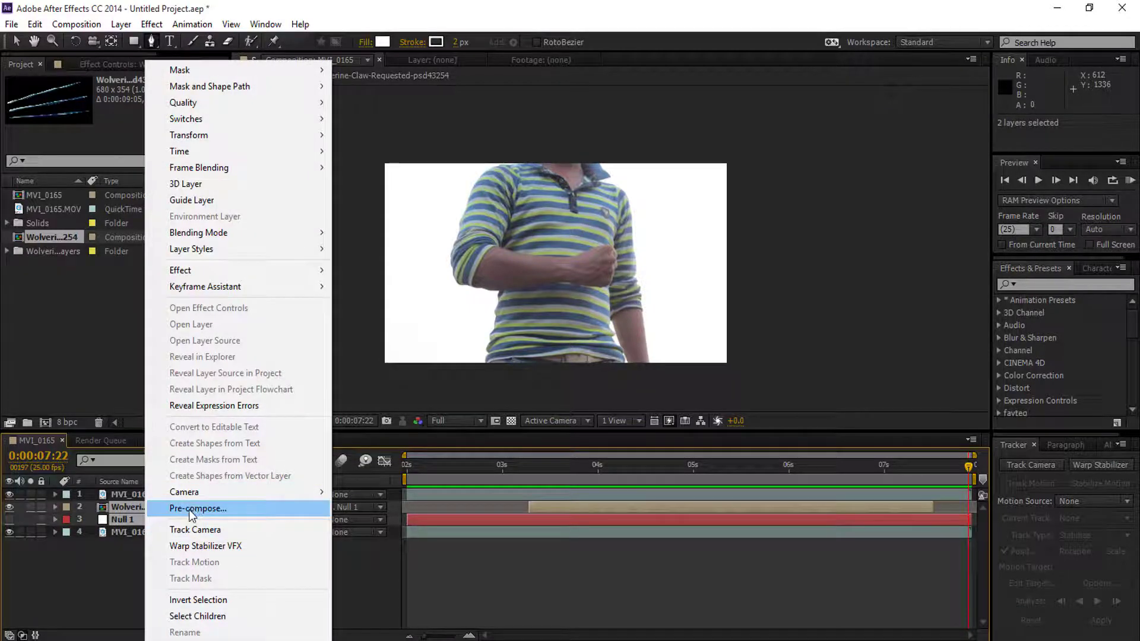
pyautogui.click(189, 509)
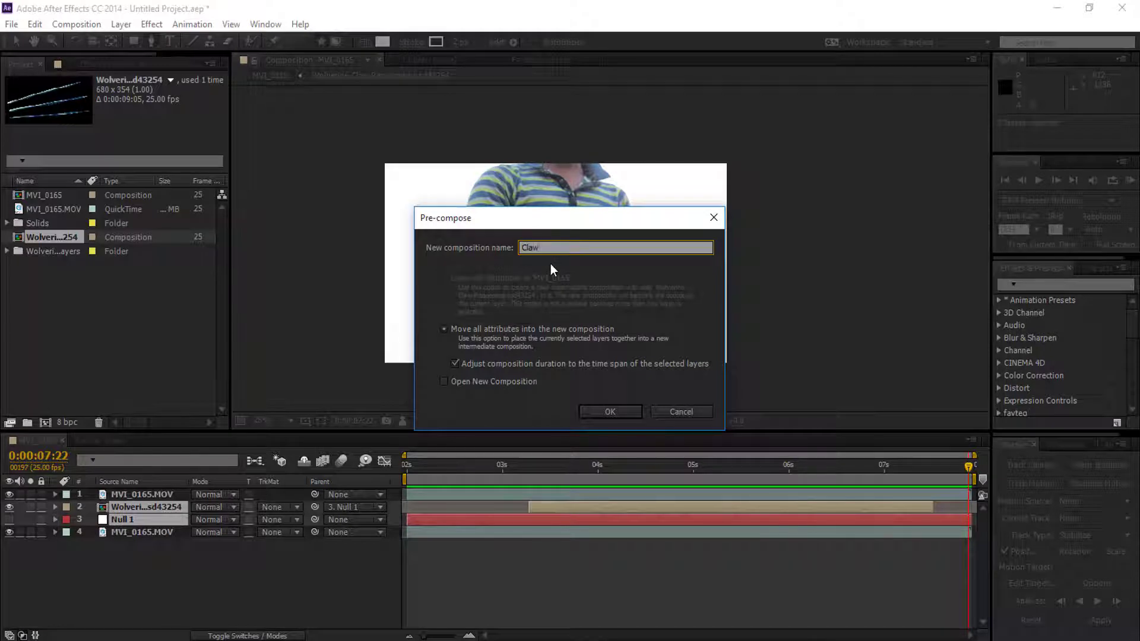
pyautogui.click(608, 411)
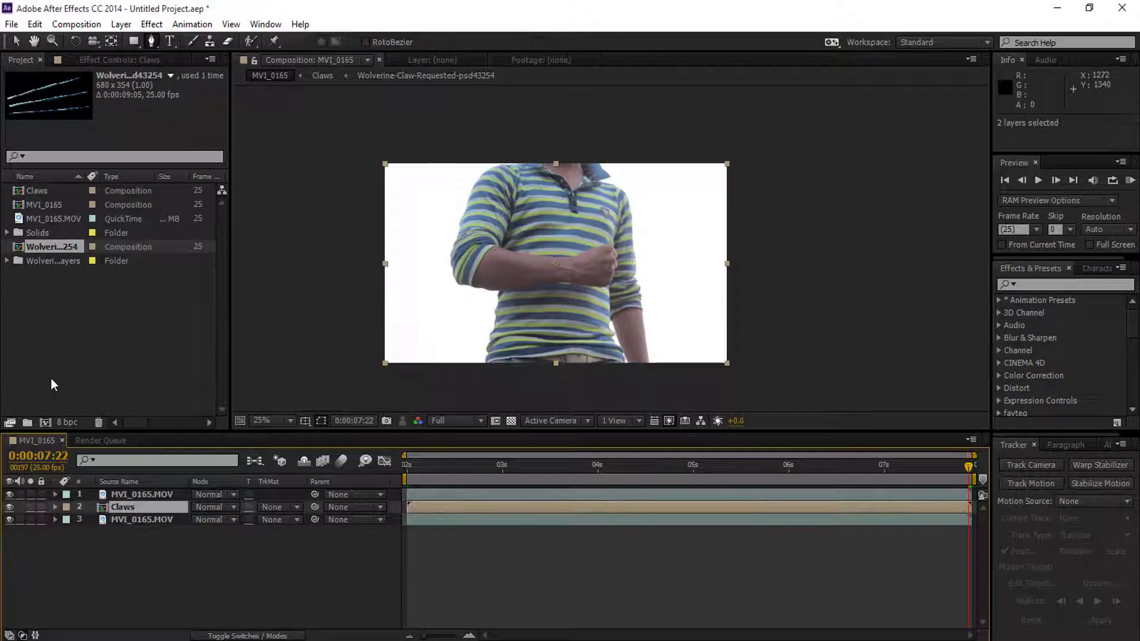
# Step: Duplicate the Claws composition in the project, rename the copy Blood, and place it above all layers in MVI_0165
pyautogui.click(47, 194)
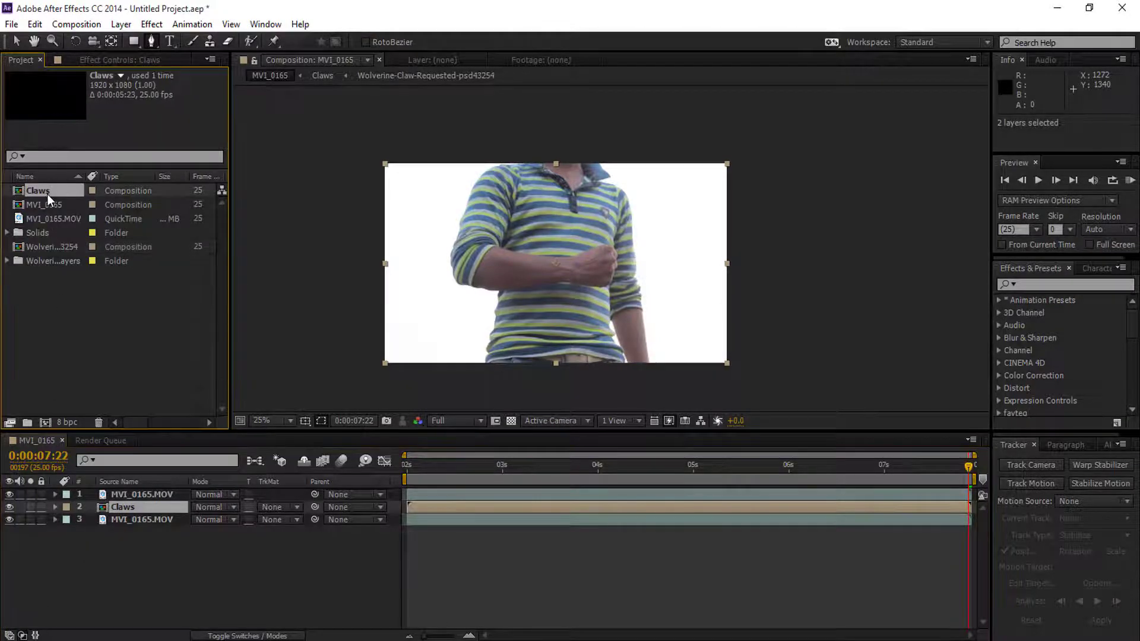
pyautogui.hotkey('ctrl', 'd')
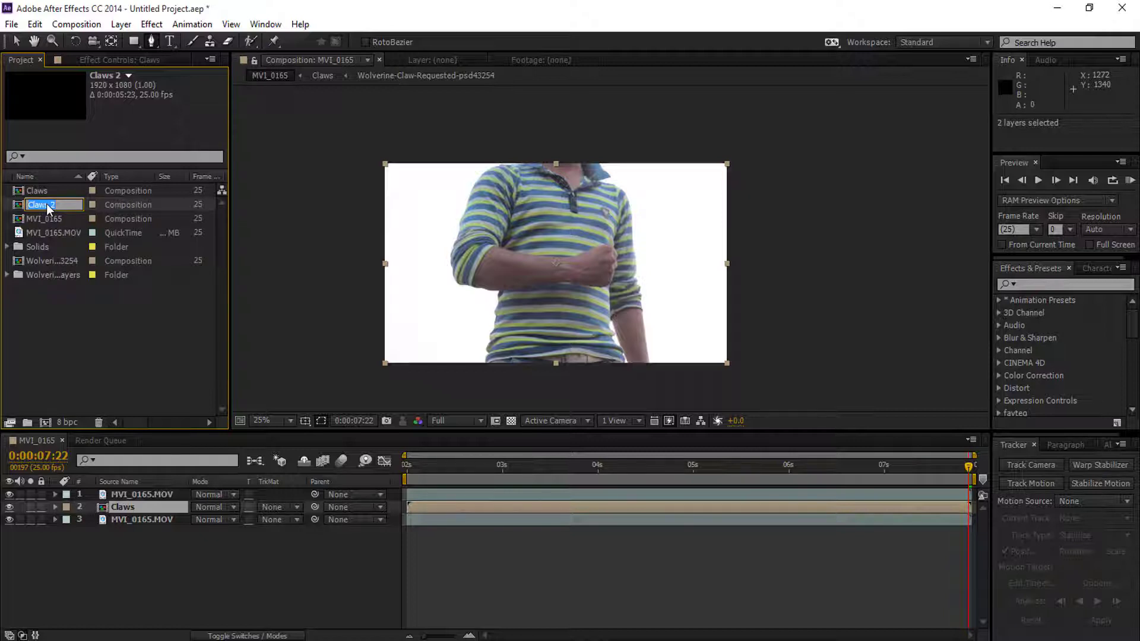
pyautogui.press('Return')
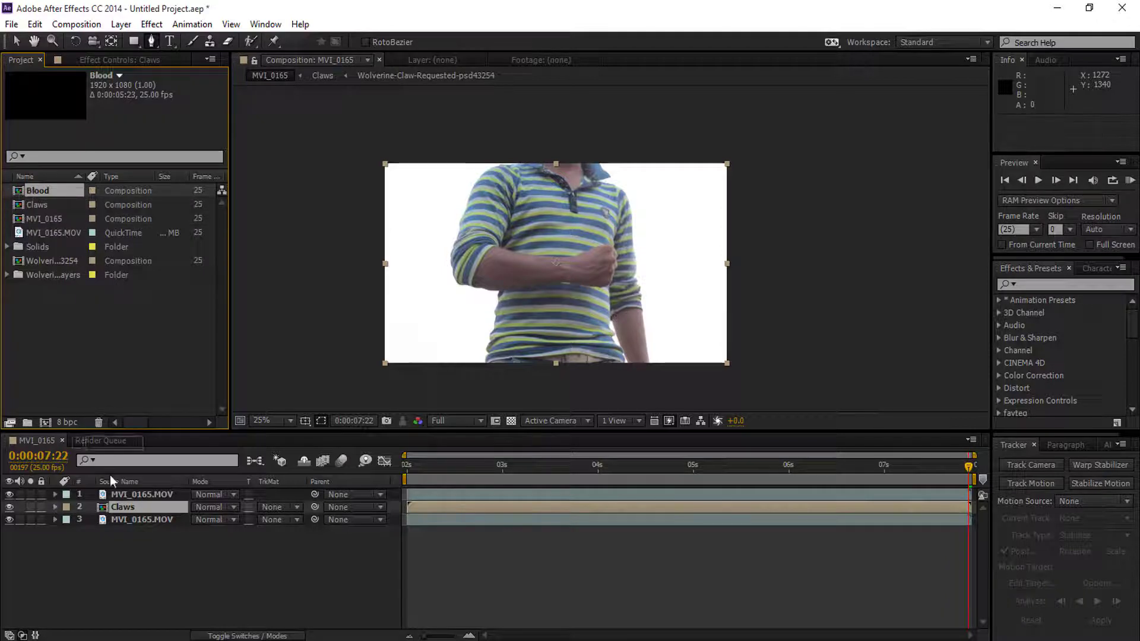
pyautogui.moveTo(113, 487); pyautogui.dragTo(113, 490)
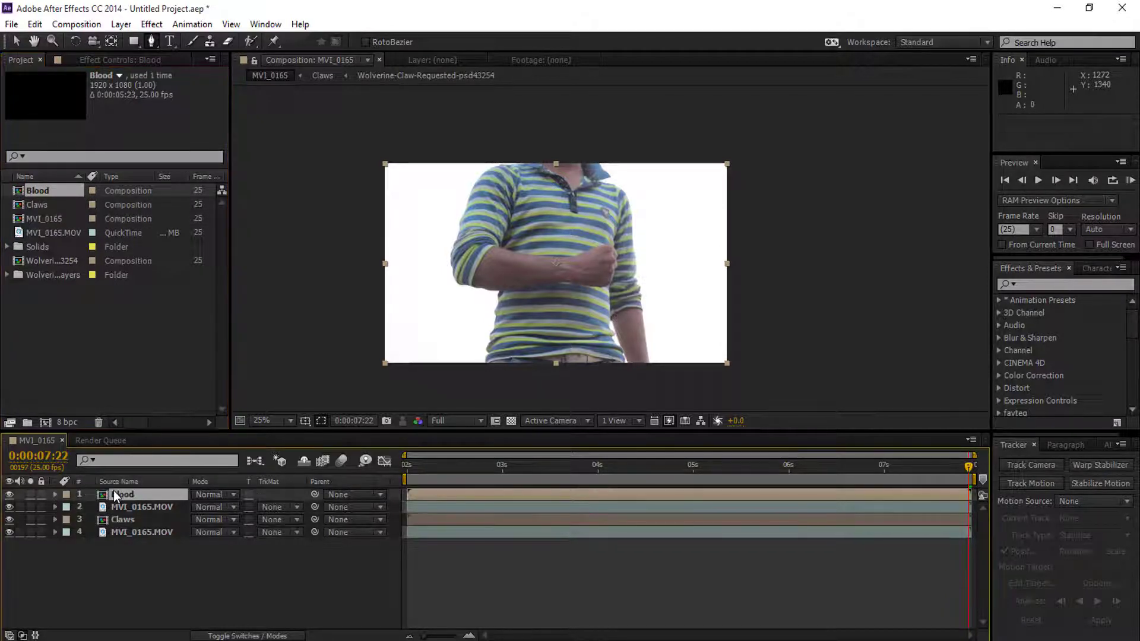
# Step: In the Blood composition, draw a four-point mask around the base of the three claws at 0:00:01:20
pyautogui.doubleClick(116, 494)
pyautogui.click(37, 440)
pyautogui.moveTo(534, 468)
pyautogui.mouseDown()
pyautogui.moveTo(507, 468)
pyautogui.moveTo(548, 478)
pyautogui.mouseUp()
pyautogui.click(148, 519)
pyautogui.click(165, 440)
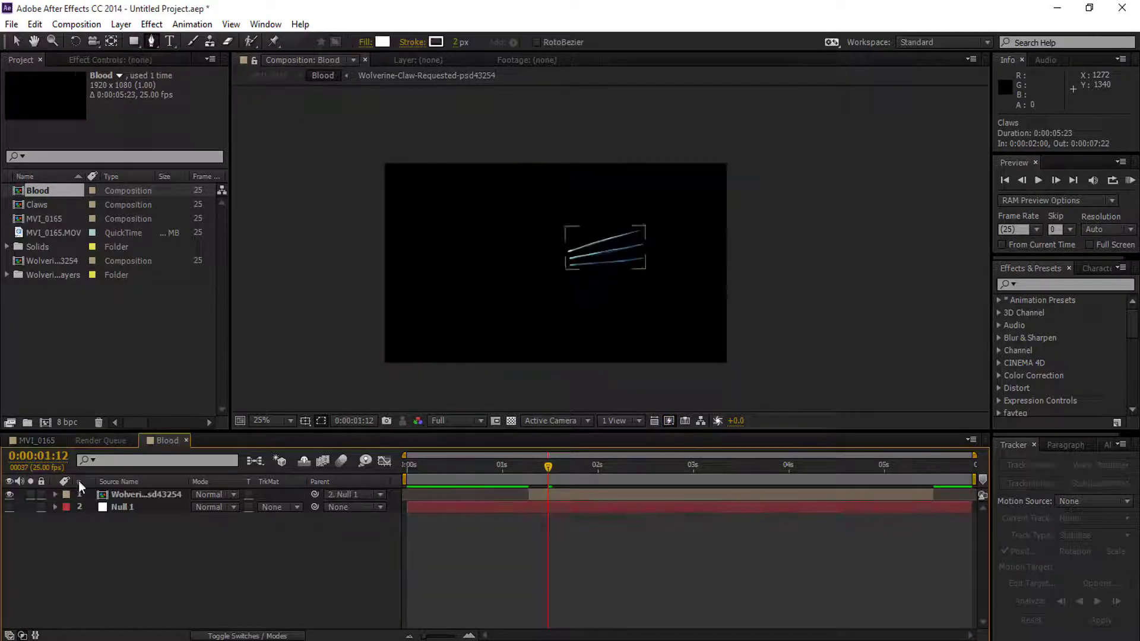
pyautogui.click(136, 500)
pyautogui.press('u')
pyautogui.moveTo(548, 466); pyautogui.dragTo(578, 466)
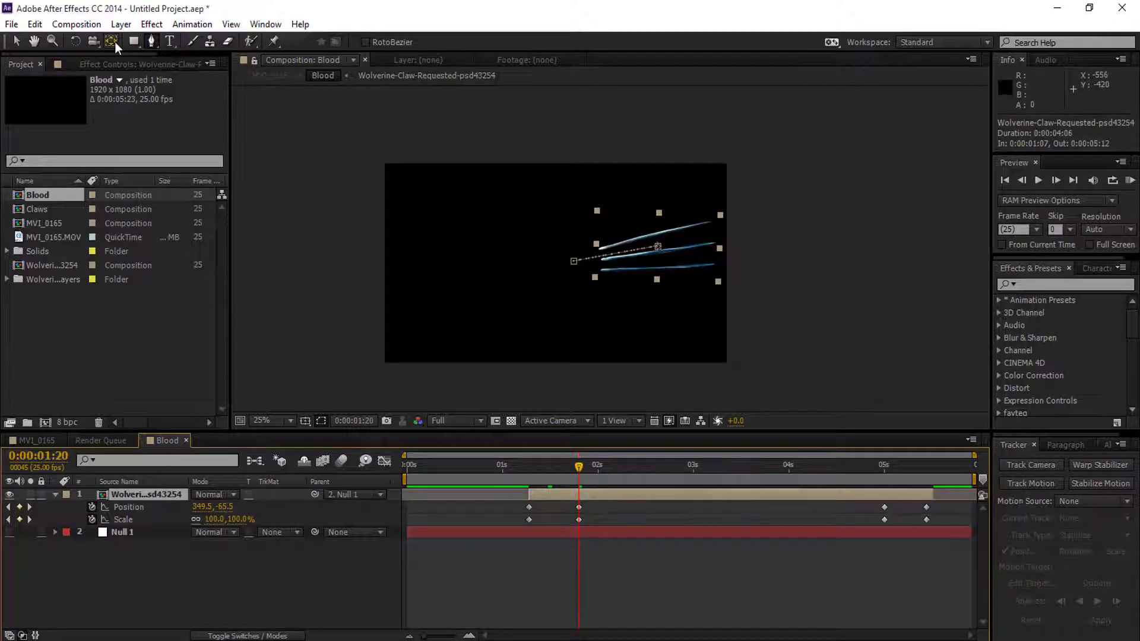
pyautogui.click(598, 231)
pyautogui.click(602, 285)
pyautogui.click(599, 232)
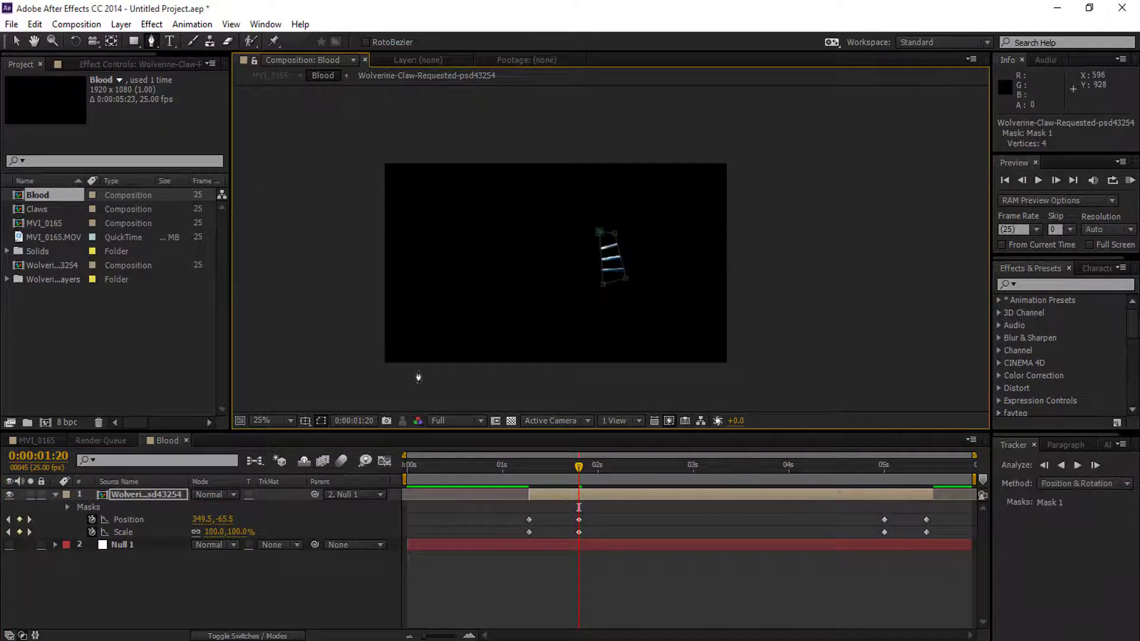
# Step: Narrow the claw layer's mask to a thin strip across the claw bases and set its feather to 22 pixels
pyautogui.scroll(3, 669, 270)
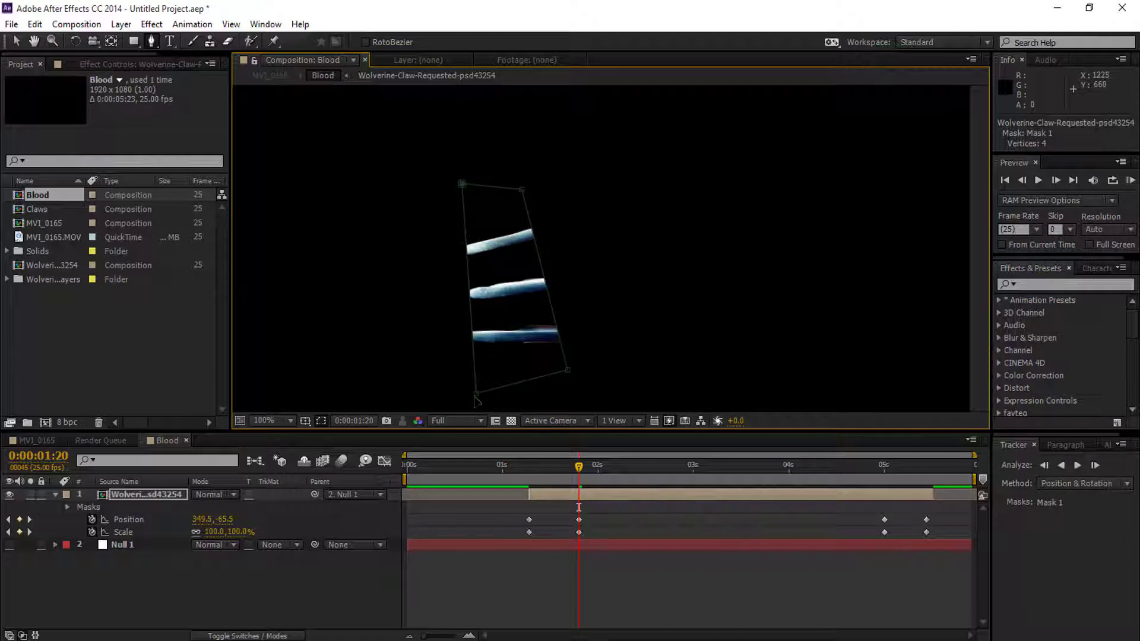
pyautogui.moveTo(476, 394); pyautogui.dragTo(485, 392)
pyautogui.moveTo(521, 189); pyautogui.dragTo(492, 177)
pyautogui.moveTo(565, 372); pyautogui.dragTo(524, 392)
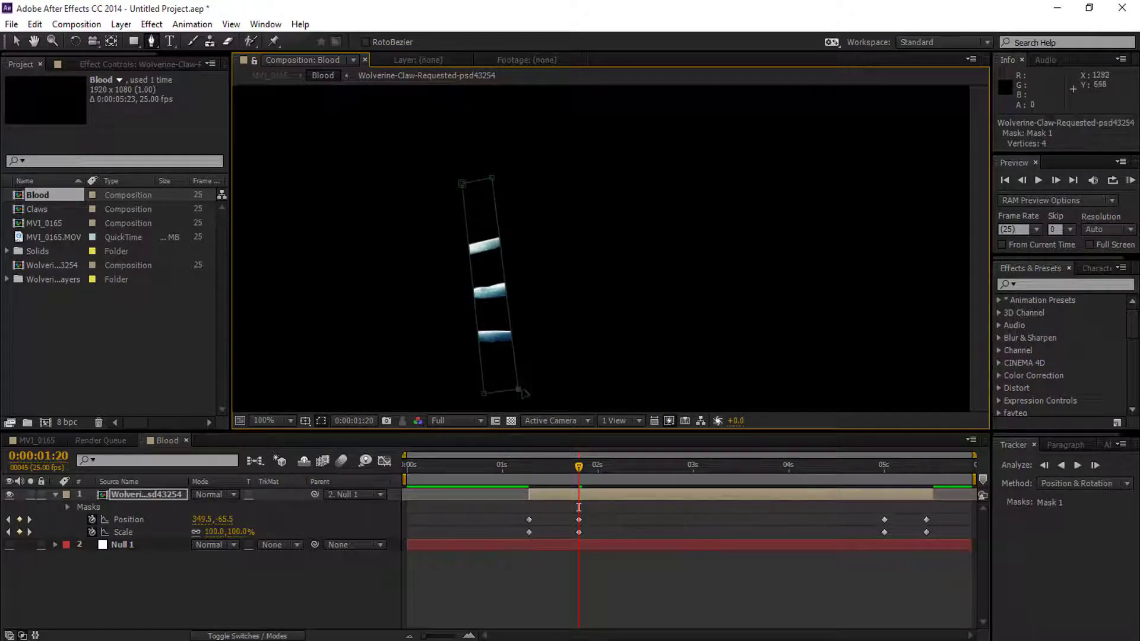
pyautogui.click(143, 499)
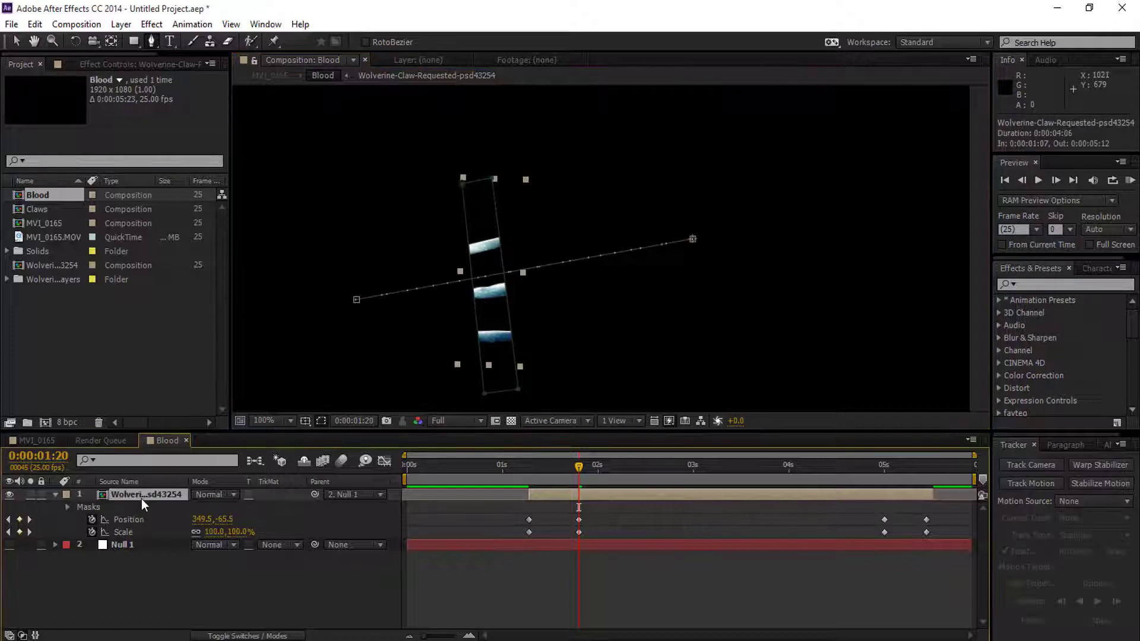
pyautogui.press('f')
pyautogui.moveTo(213, 519); pyautogui.dragTo(241, 520)
pyautogui.click(172, 519)
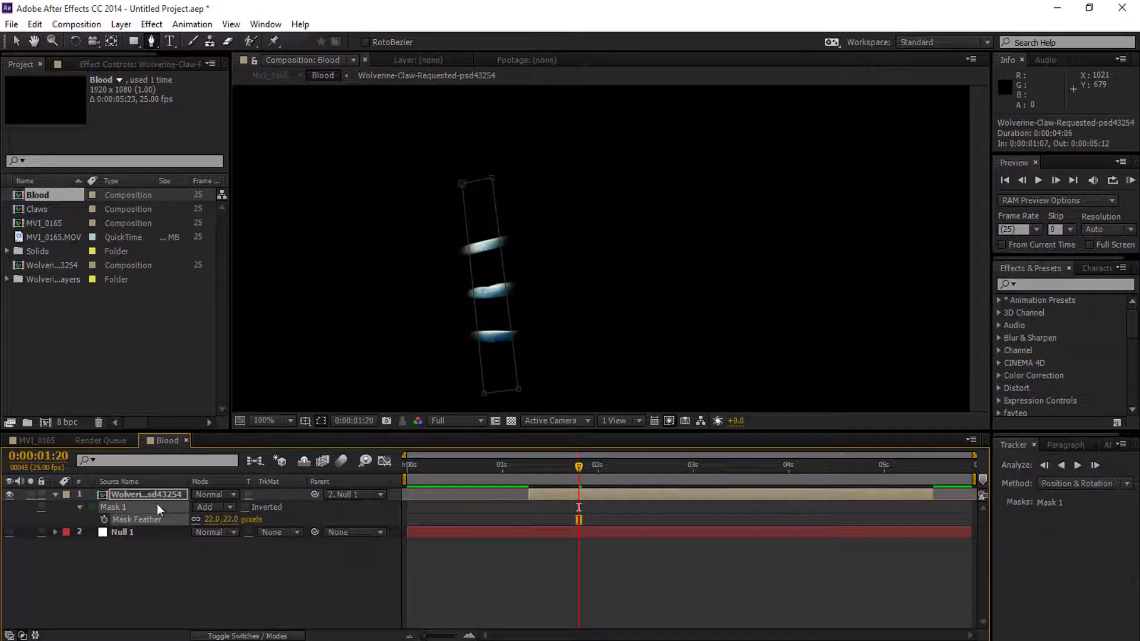
# Step: Apply the Fill effect to the Blood layer at the top of the MVI_0165 composition
pyautogui.click(37, 440)
pyautogui.moveTo(134, 520); pyautogui.dragTo(133, 494)
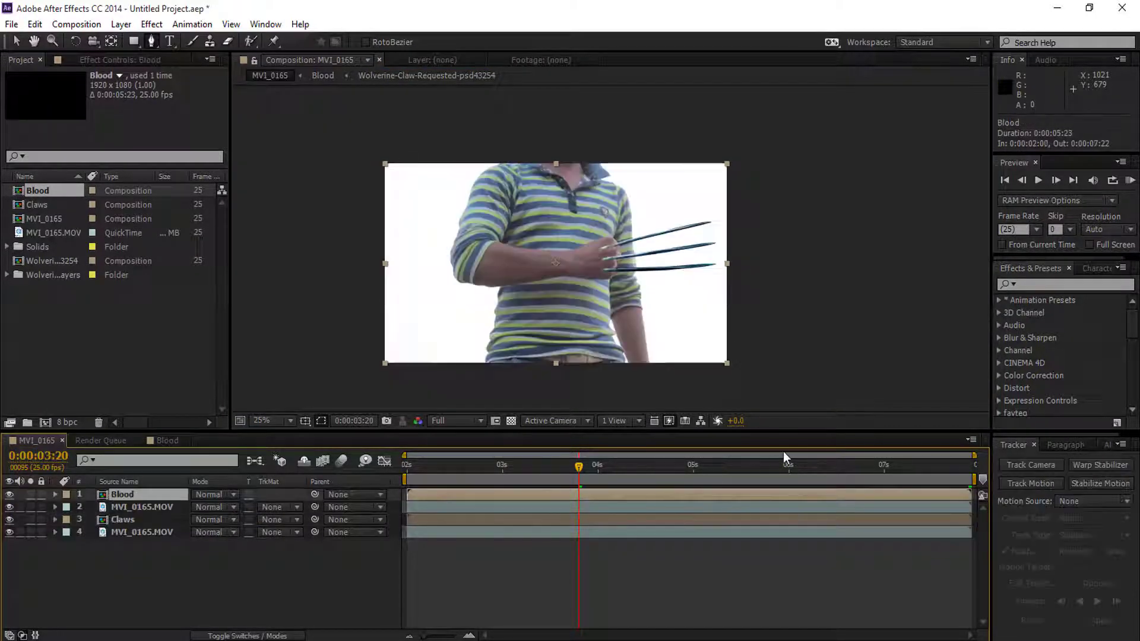
pyautogui.click(1052, 284)
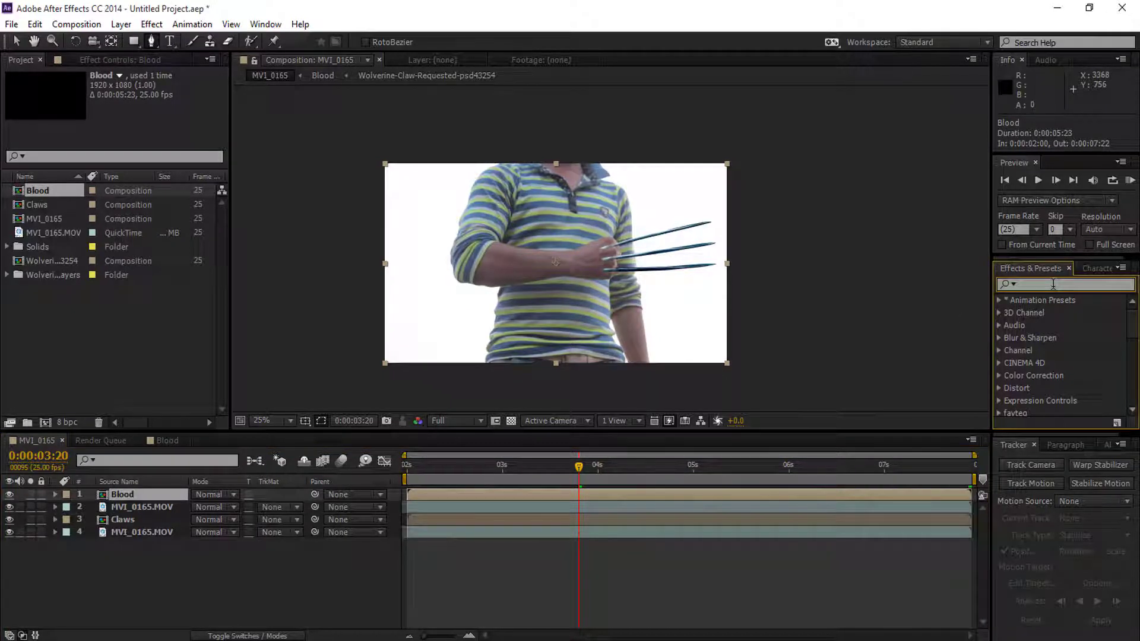
pyautogui.write('fi')
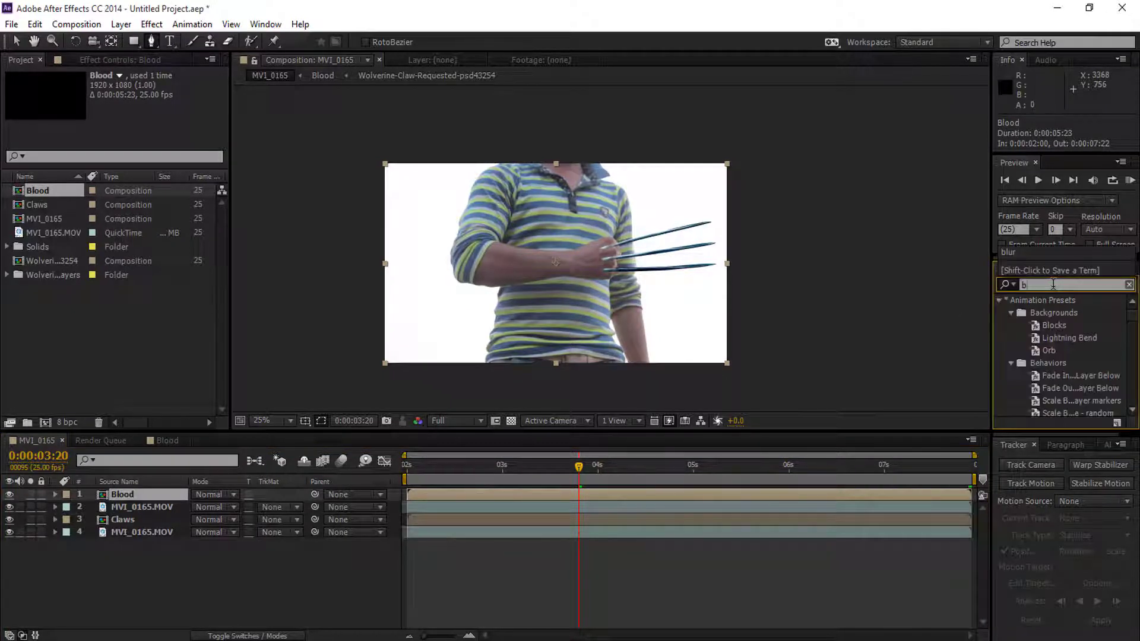
pyautogui.write('ll')
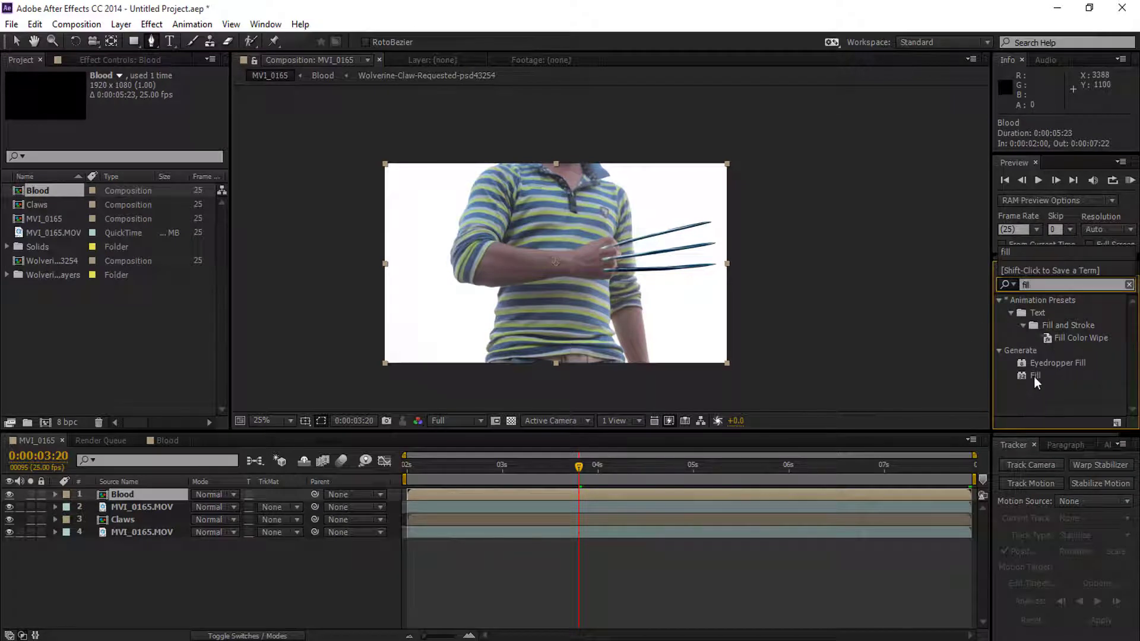
pyautogui.moveTo(1034, 376); pyautogui.dragTo(998, 398)
pyautogui.moveTo(885, 484); pyautogui.dragTo(882, 492)
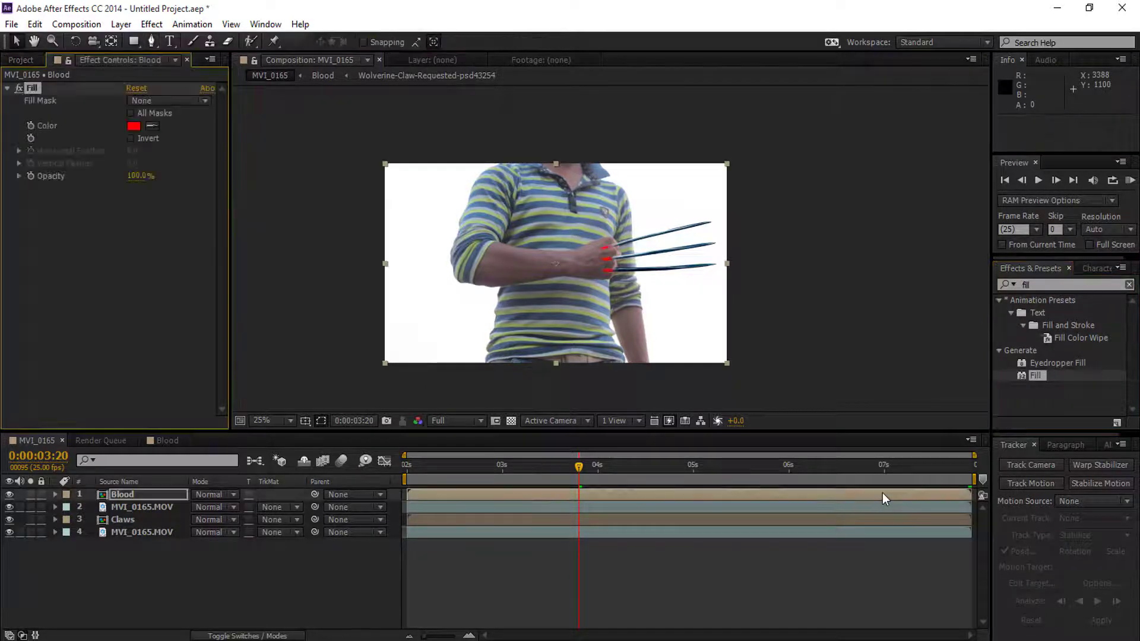
# Step: Set the Blood layer's Fill color to dark red, hex 420303
pyautogui.click(132, 127)
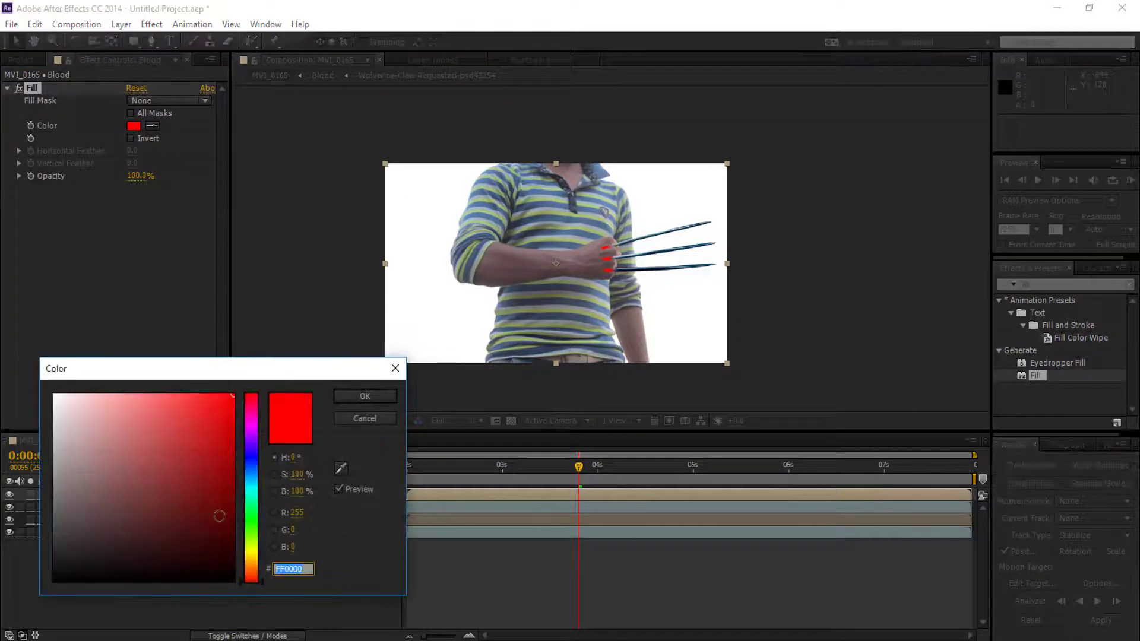
pyautogui.moveTo(217, 515); pyautogui.dragTo(225, 531)
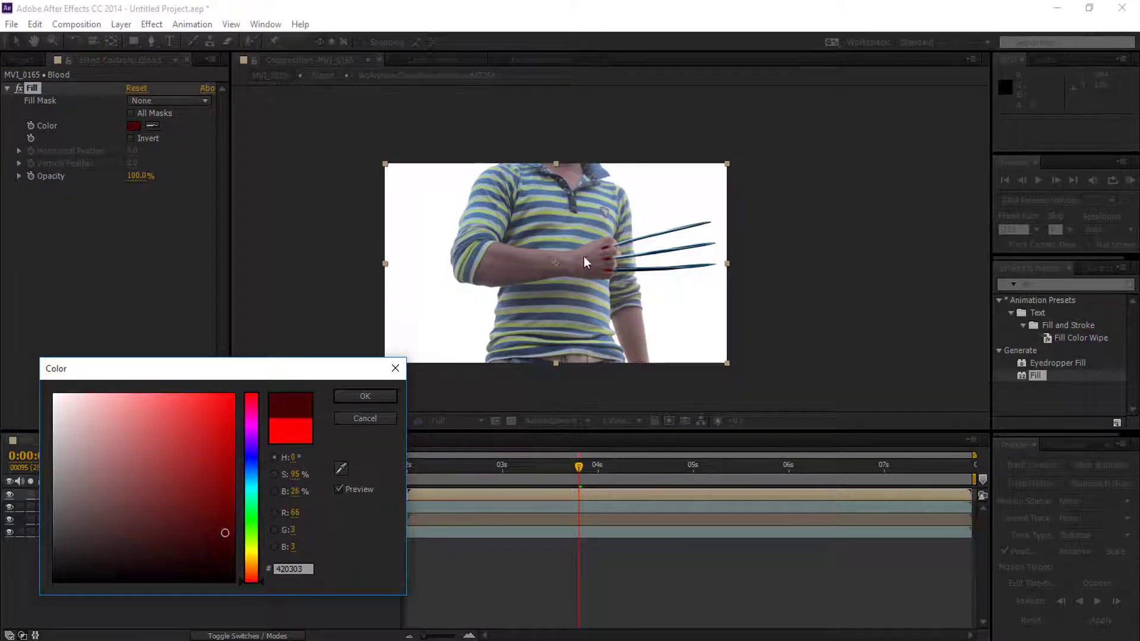
pyautogui.click(363, 397)
pyautogui.scroll(2, 607, 255)
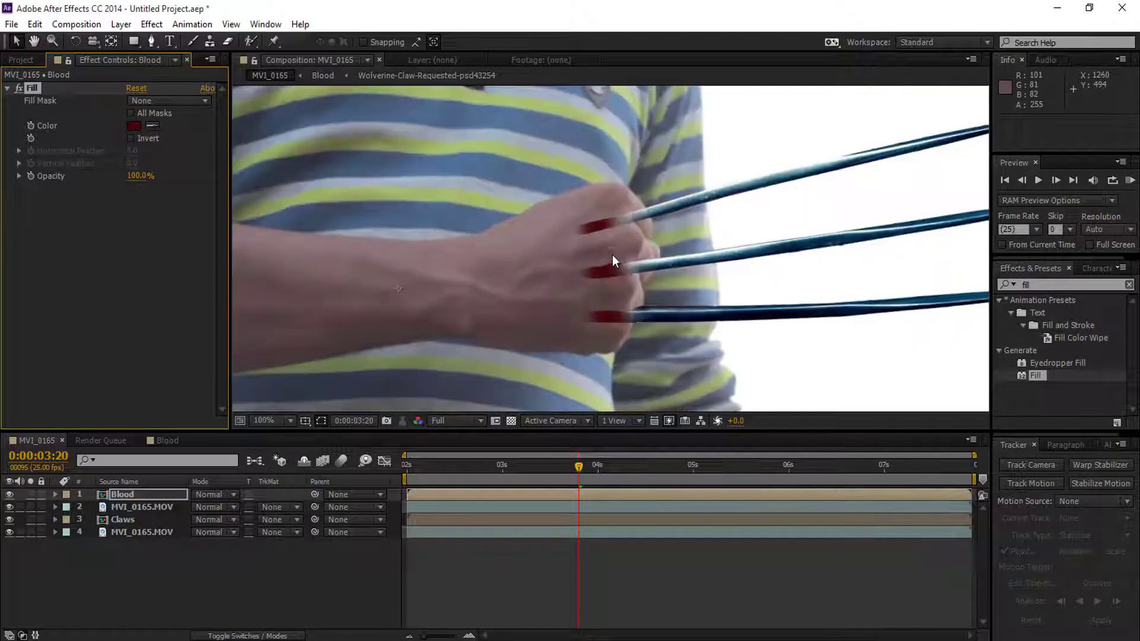
# Step: Remove the Position and Scale keyframes from the claw layer in the Blood composition, at 0:00:01:20
pyautogui.click(164, 439)
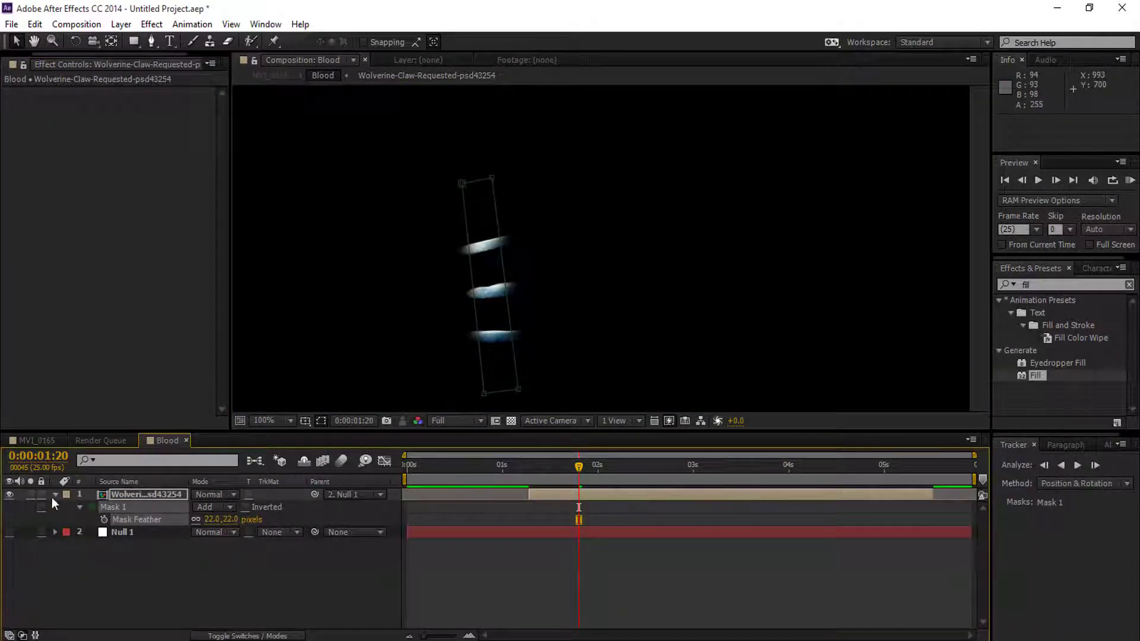
pyautogui.click(120, 496)
pyautogui.press('u')
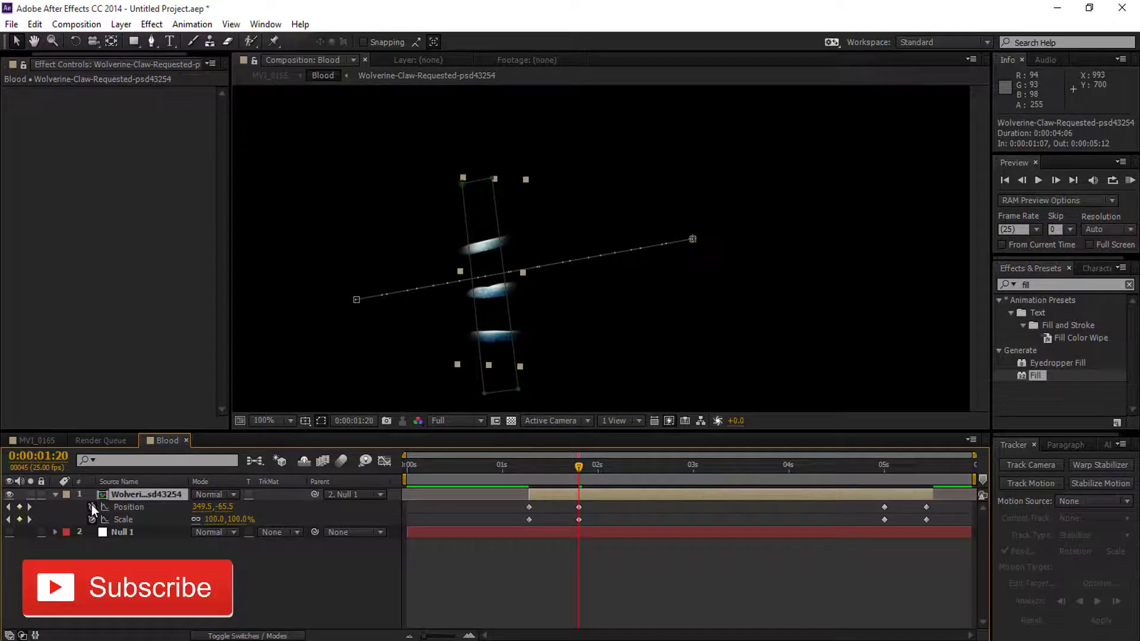
pyautogui.click(91, 507)
pyautogui.click(91, 519)
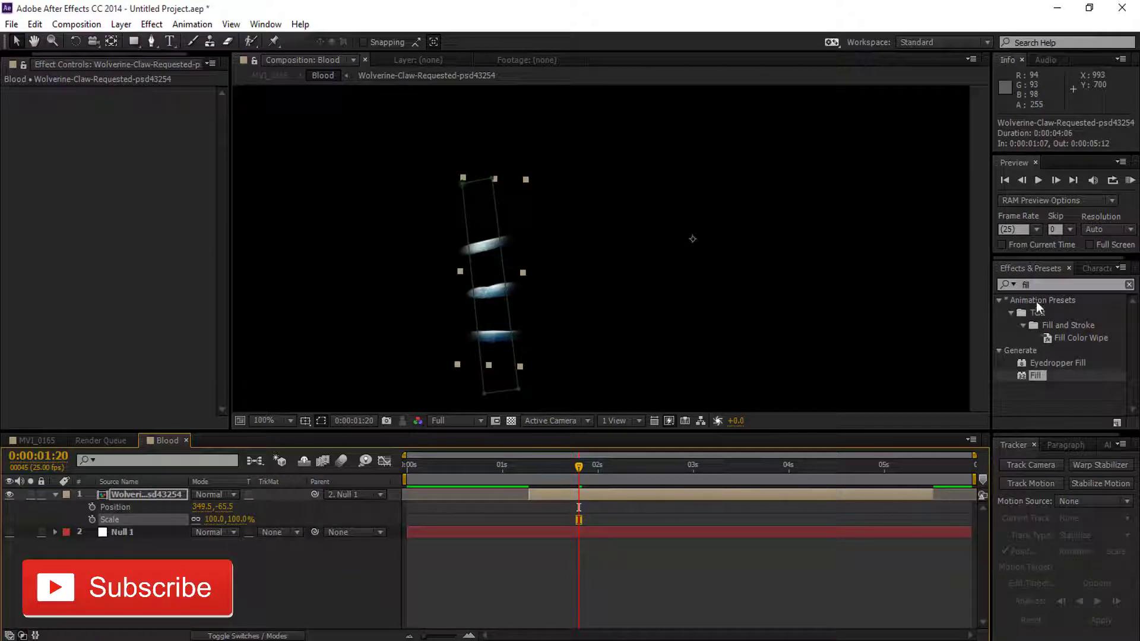
# Step: Apply Roughen Edges to the claw layer in the Blood composition with Border 7.90 and Evolution 315°
pyautogui.click(1037, 285)
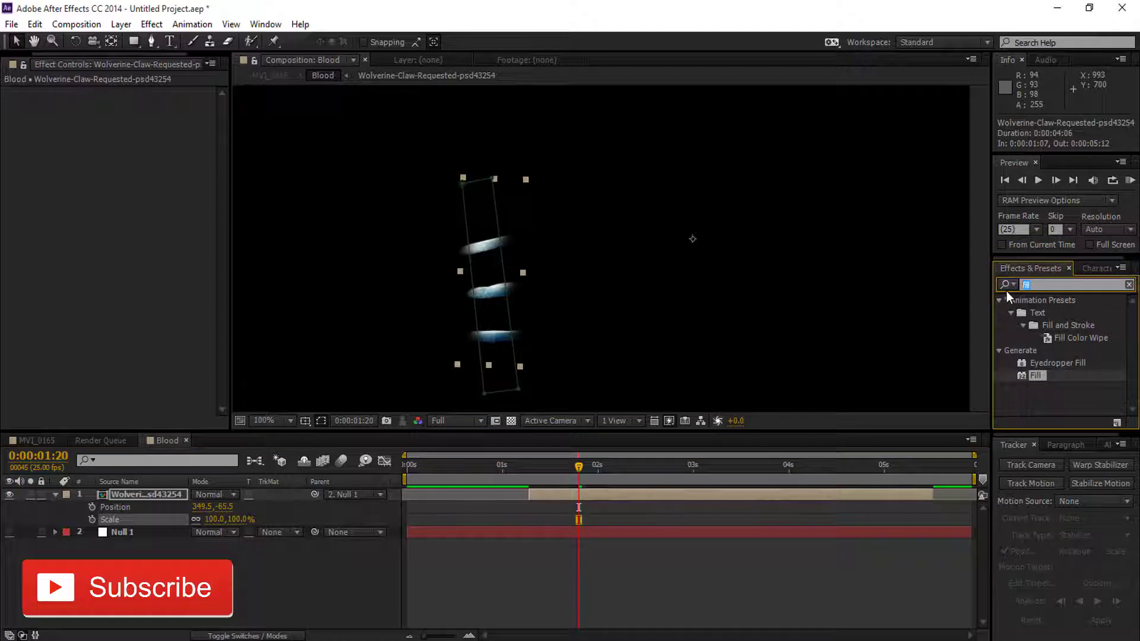
pyautogui.write('rou')
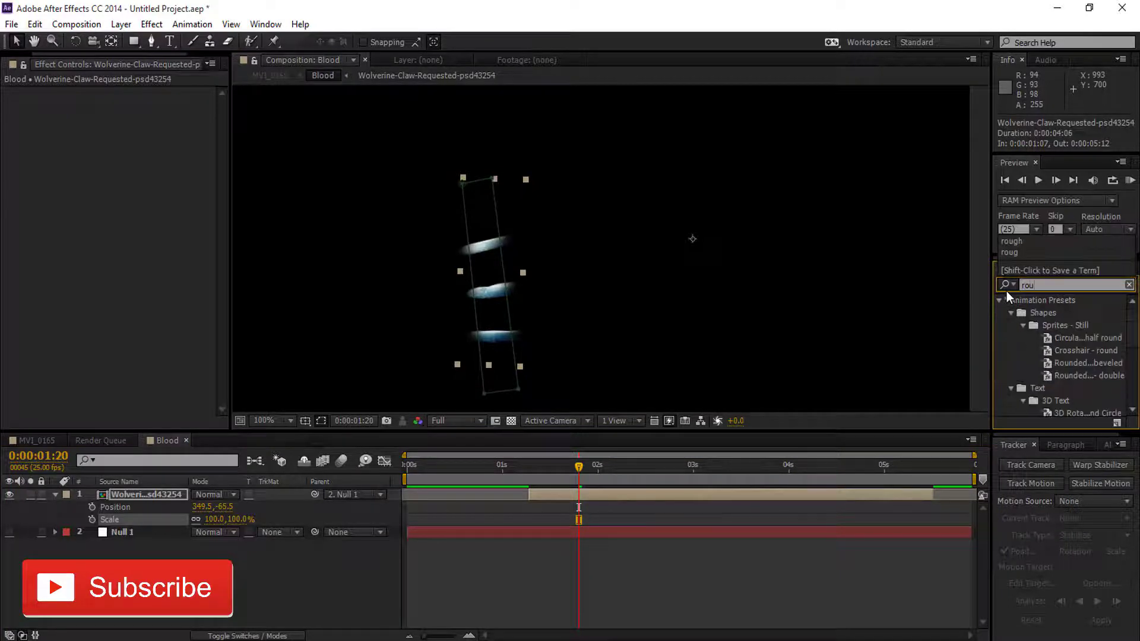
pyautogui.write('gh')
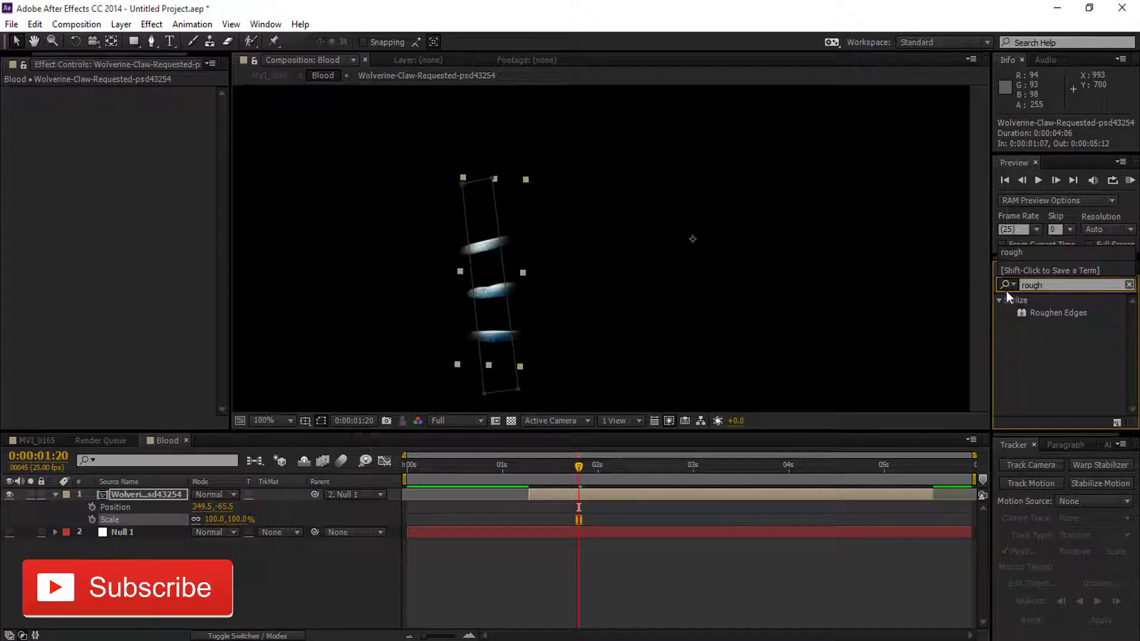
pyautogui.moveTo(1046, 315); pyautogui.dragTo(645, 496)
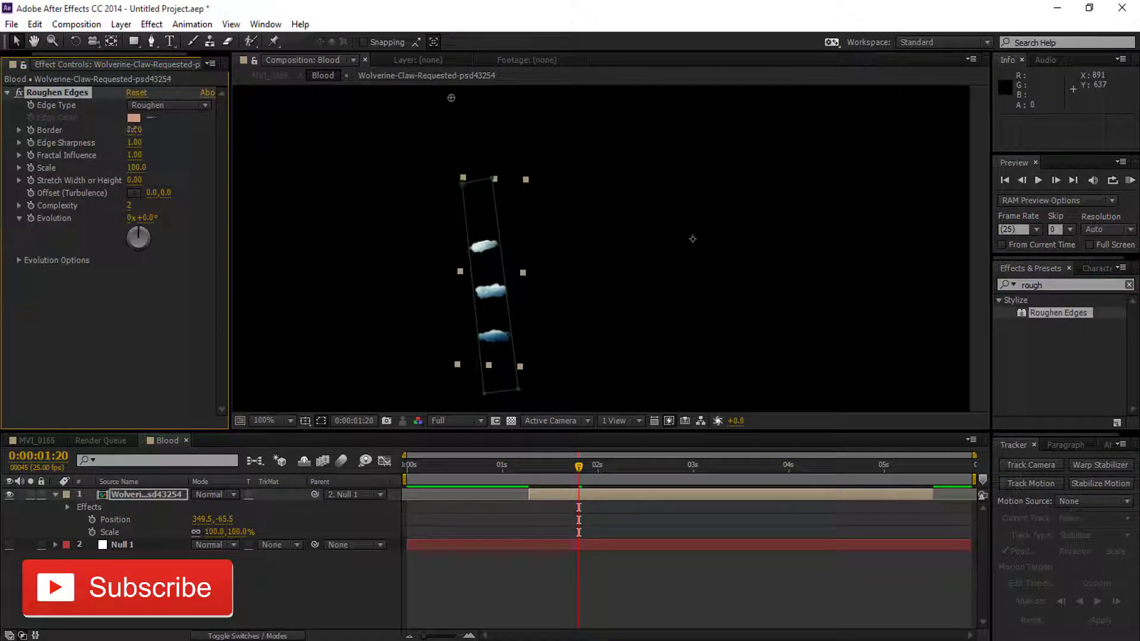
pyautogui.moveTo(147, 129); pyautogui.dragTo(126, 127)
pyautogui.moveTo(138, 230); pyautogui.dragTo(157, 217)
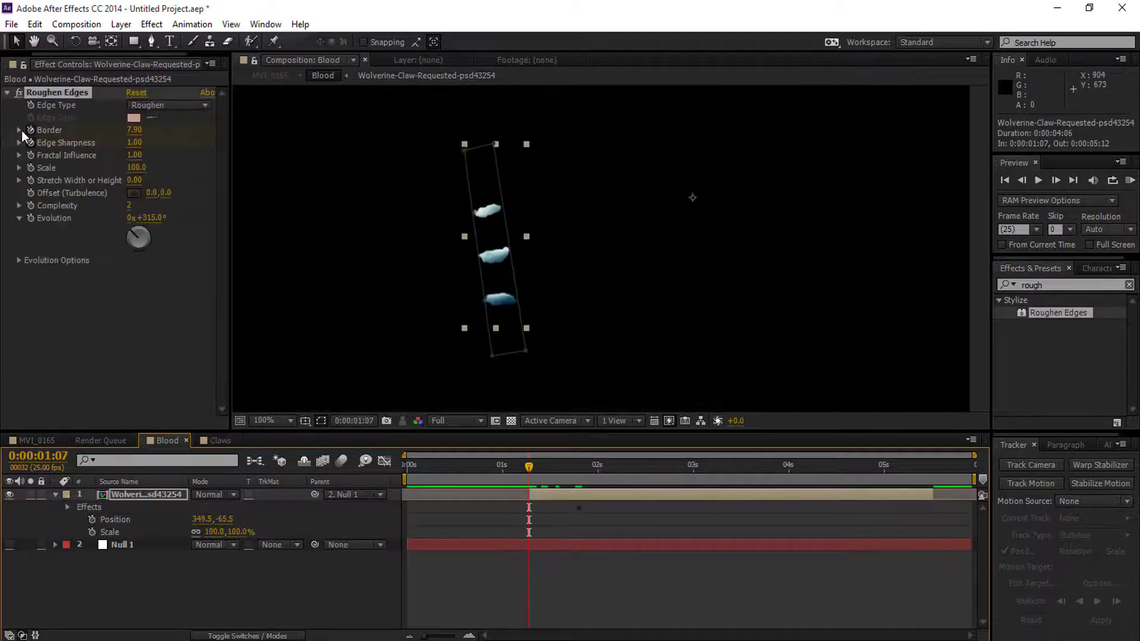
# Step: Keyframe the claw layer's Roughen Edges Border and Edge Sharpness at 0:00:01:07, and increase both at 0:00:01:20 with Border at 42.20
pyautogui.click(19, 519)
pyautogui.click(19, 532)
pyautogui.moveTo(537, 469); pyautogui.dragTo(579, 469)
pyautogui.moveTo(134, 129)
pyautogui.mouseDown()
pyautogui.moveTo(156, 130)
pyautogui.moveTo(142, 143)
pyautogui.mouseUp()
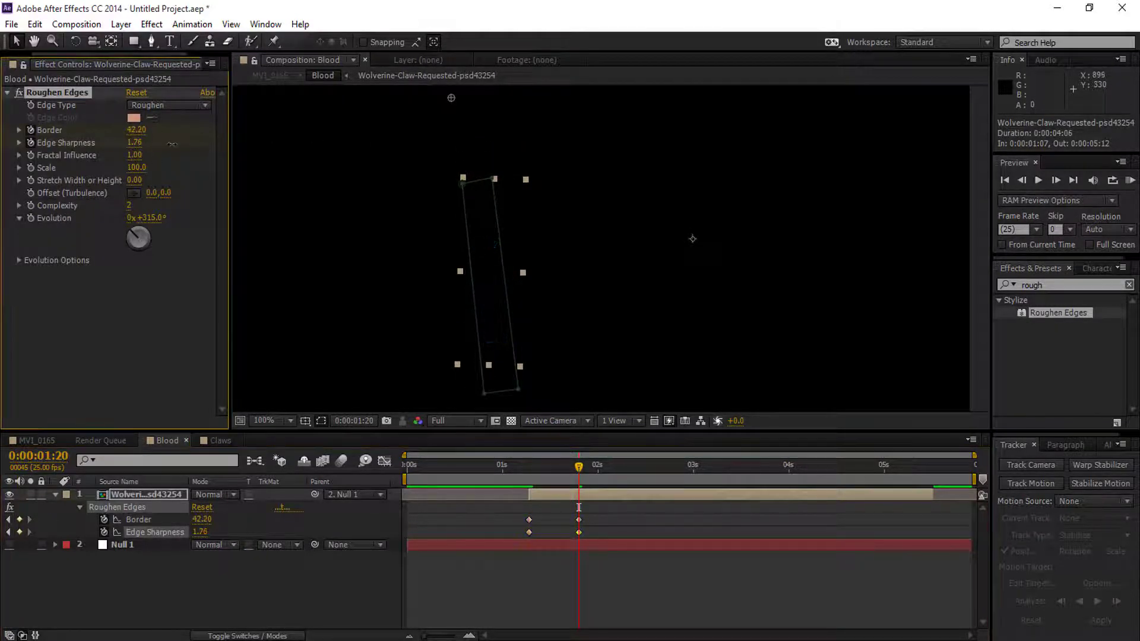
# Step: Move the second pair of Border and Edge Sharpness keyframes to 0:00:03:00
pyautogui.moveTo(569, 513); pyautogui.dragTo(663, 528)
pyautogui.click(597, 467)
pyautogui.click(692, 466)
# Step: Preview the animated blood edges in the MVI_0165 composition from about 0:00:02:06
pyautogui.click(36, 440)
pyautogui.moveTo(415, 469); pyautogui.dragTo(431, 466)
pyautogui.press('space')
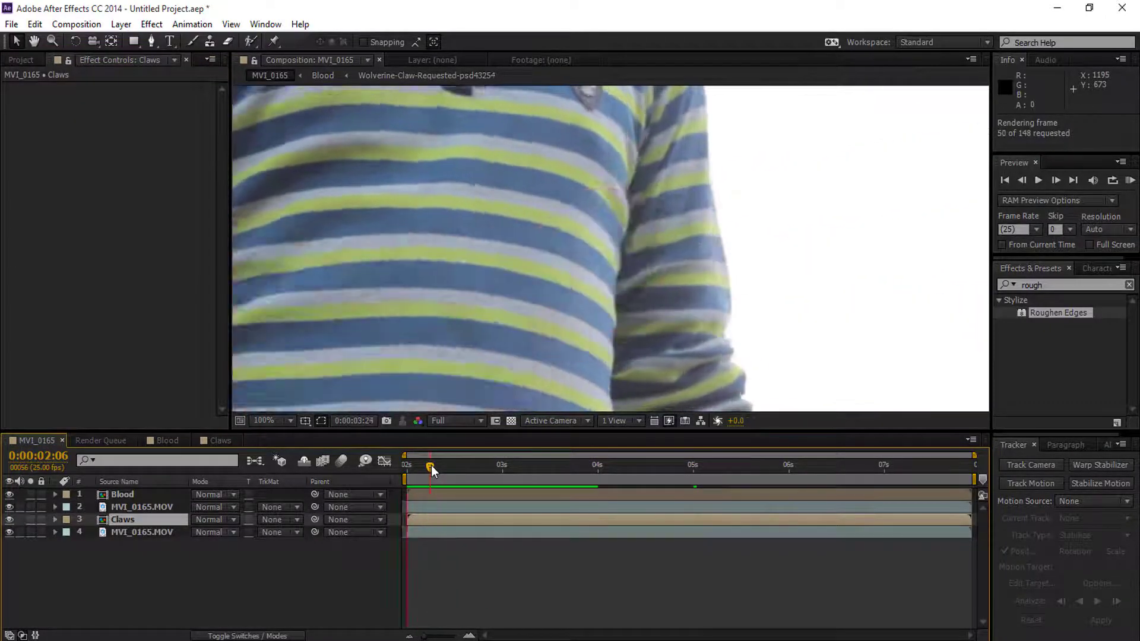
# Step: Set the Mask 1 feather of the claw layer in the Blood composition to 37 pixels
pyautogui.click(168, 440)
pyautogui.click(139, 493)
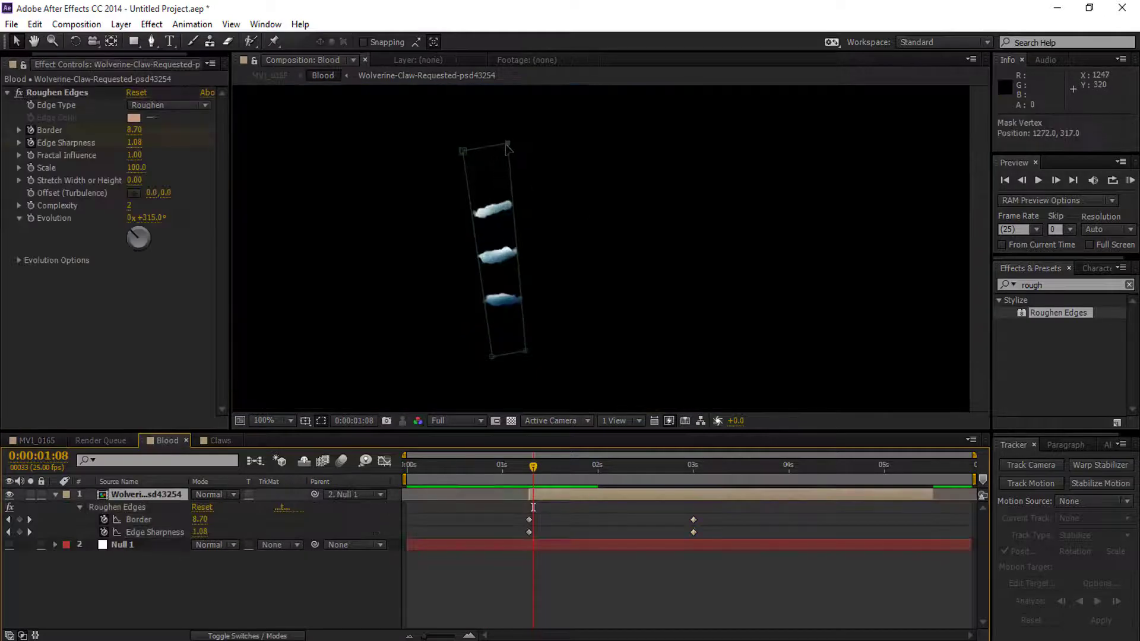
pyautogui.press('f')
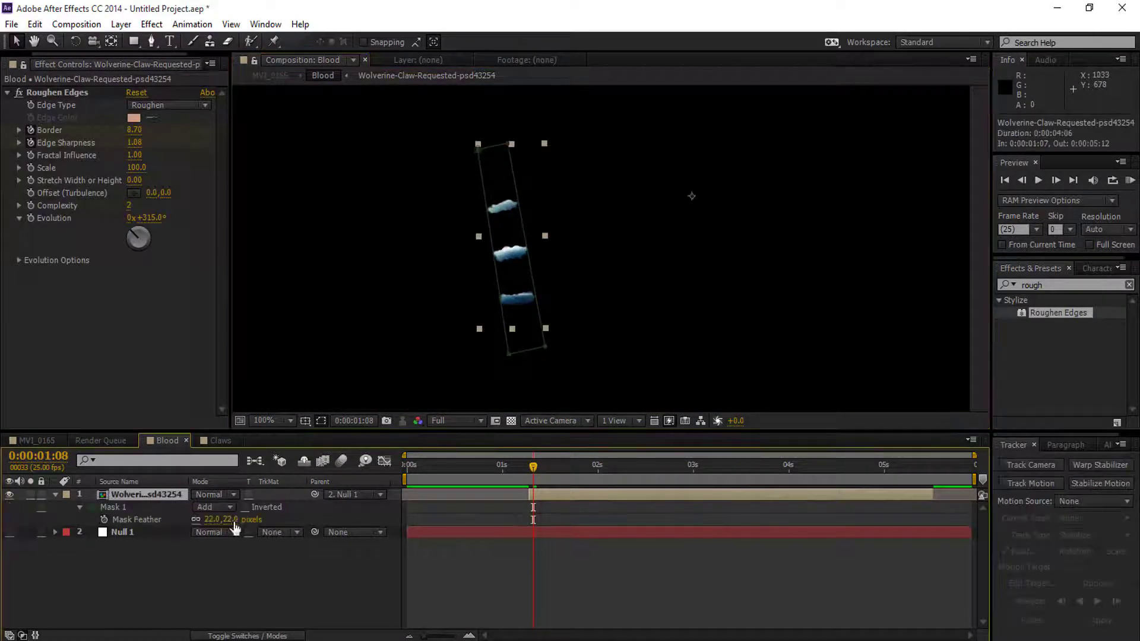
pyautogui.click(137, 519)
# Step: Apply Gaussian Blur with Blurriness 7.0 to the claw layer in the Blood composition
pyautogui.doubleClick(1045, 285)
pyautogui.write('blur')
pyautogui.scroll(-3, 1063, 356)
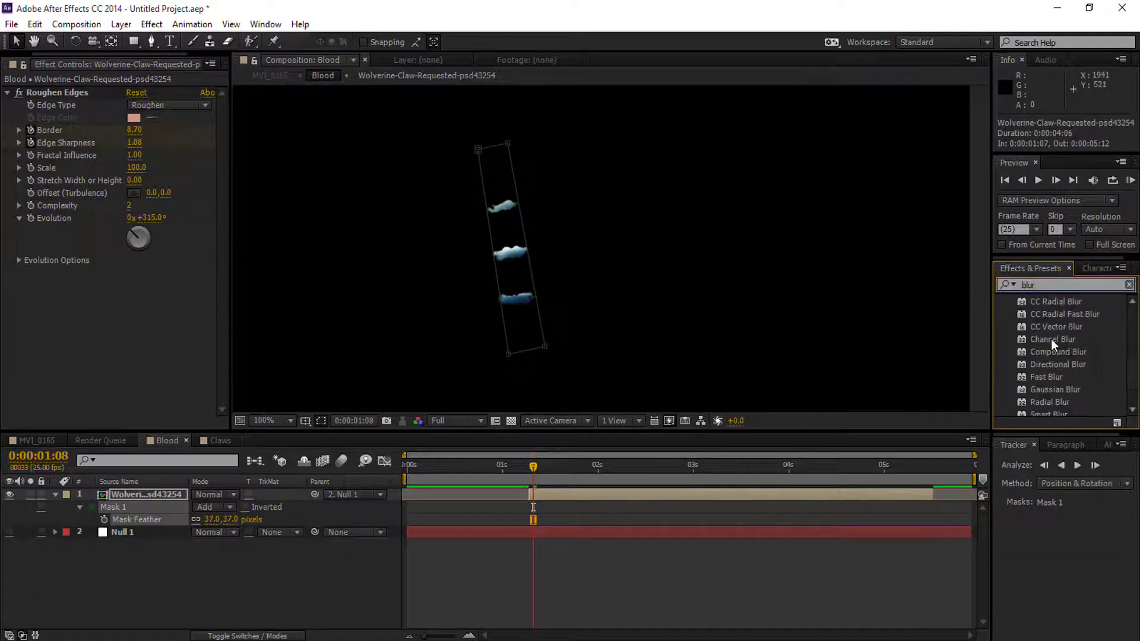
pyautogui.moveTo(1054, 389); pyautogui.dragTo(782, 493)
pyautogui.moveTo(131, 284); pyautogui.dragTo(153, 285)
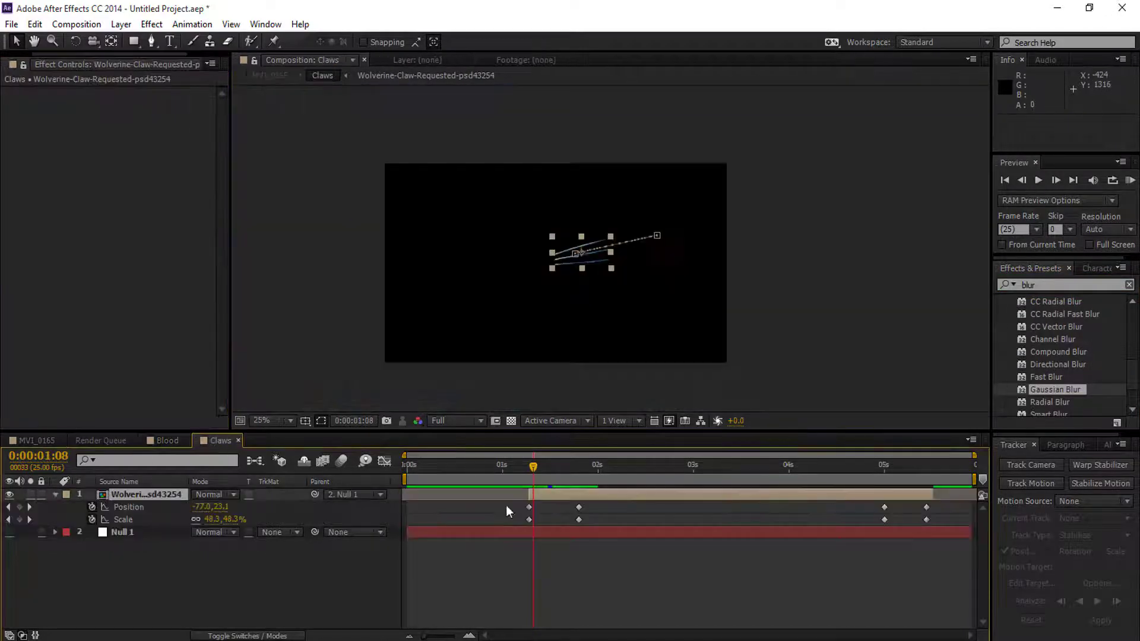
pyautogui.click(160, 441)
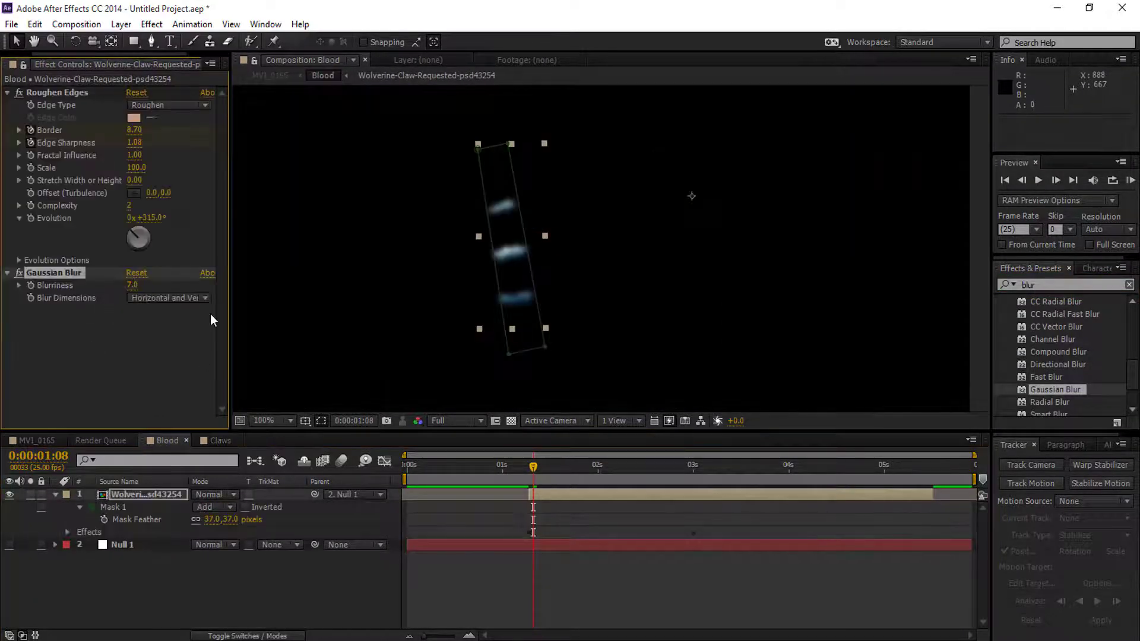
pyautogui.click(183, 500)
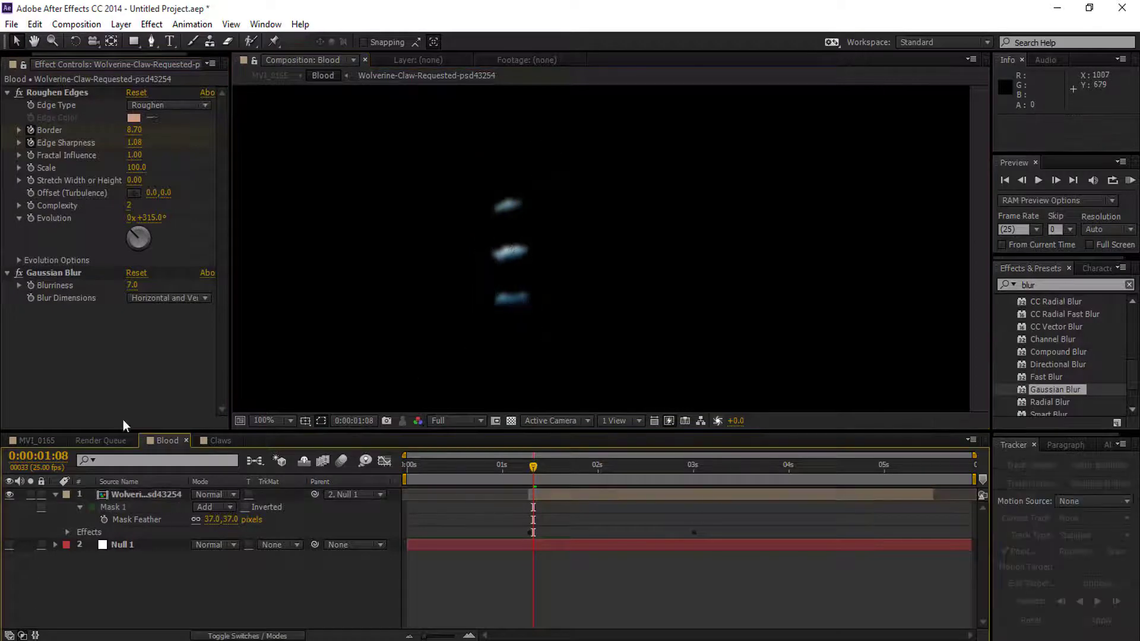
# Step: Play back the MVI_0165 composition to check the blurred blood at the claw bases
pyautogui.click(36, 441)
pyautogui.press('space')
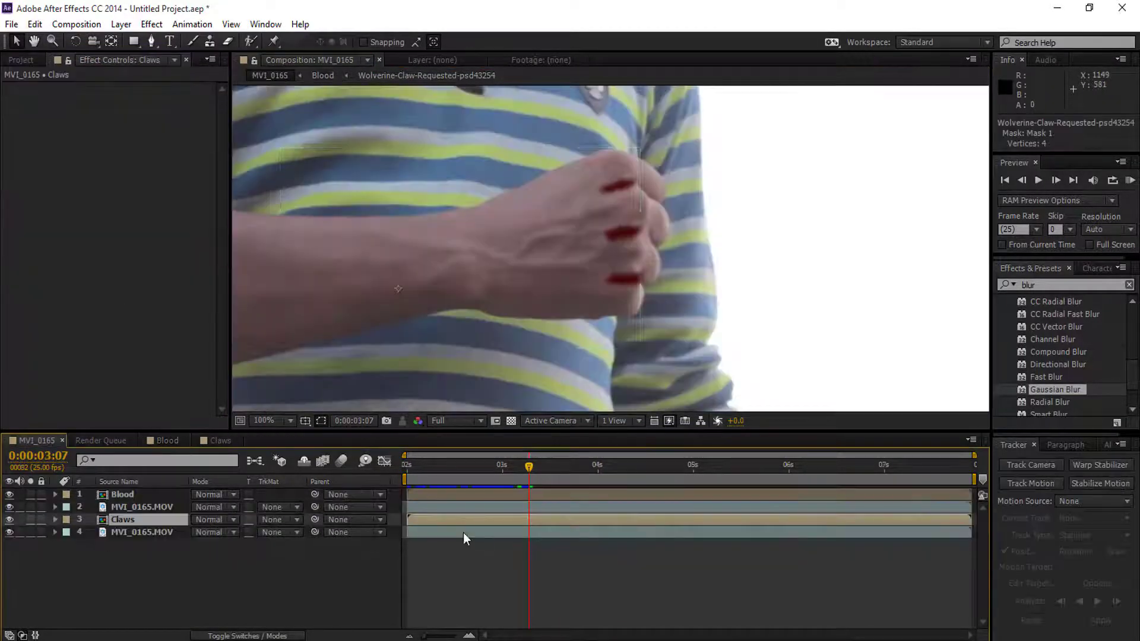
pyautogui.press('KP_0')
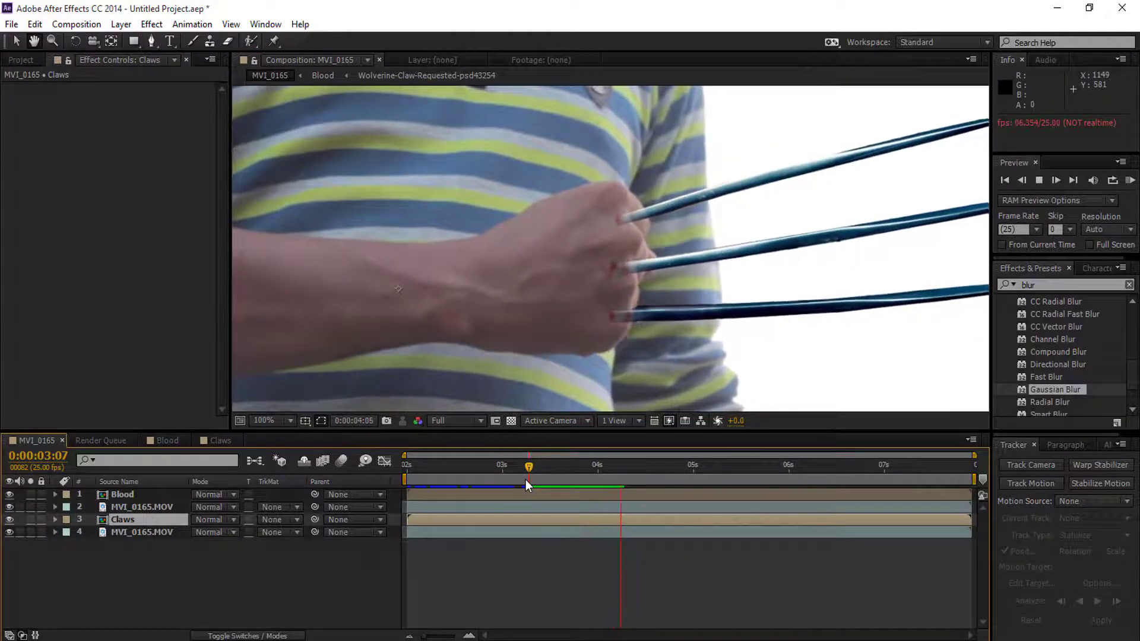
pyautogui.press('space')
pyautogui.scroll(-4, 543, 358)
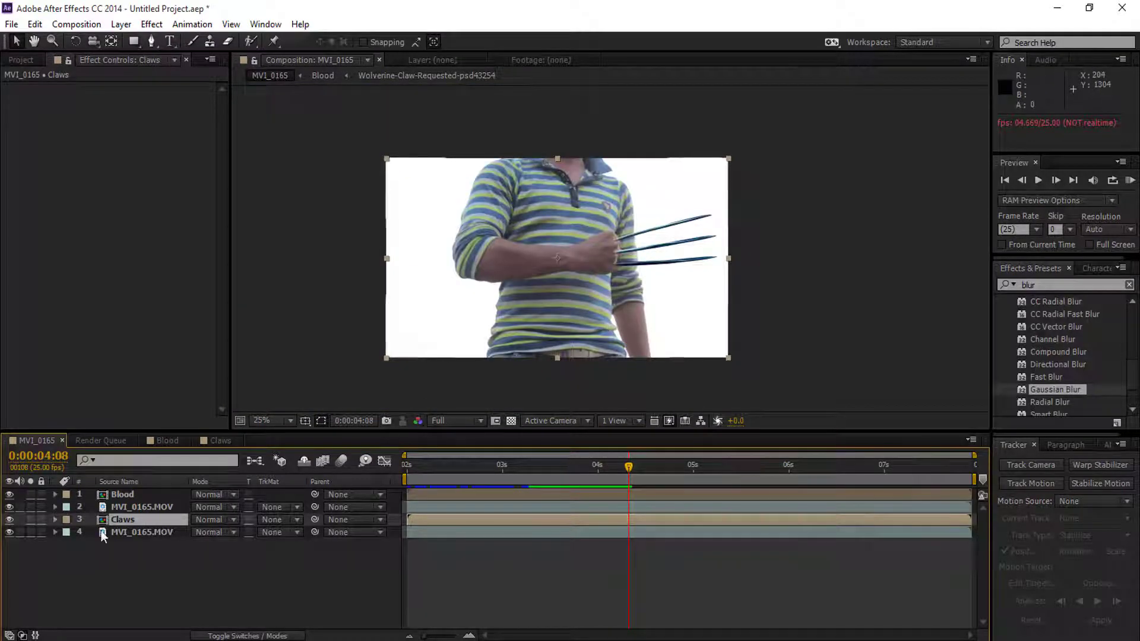
# Step: Duplicate the Blood layer in MVI_0165 and set the top copy's blending mode to Overlay
pyautogui.click(134, 506)
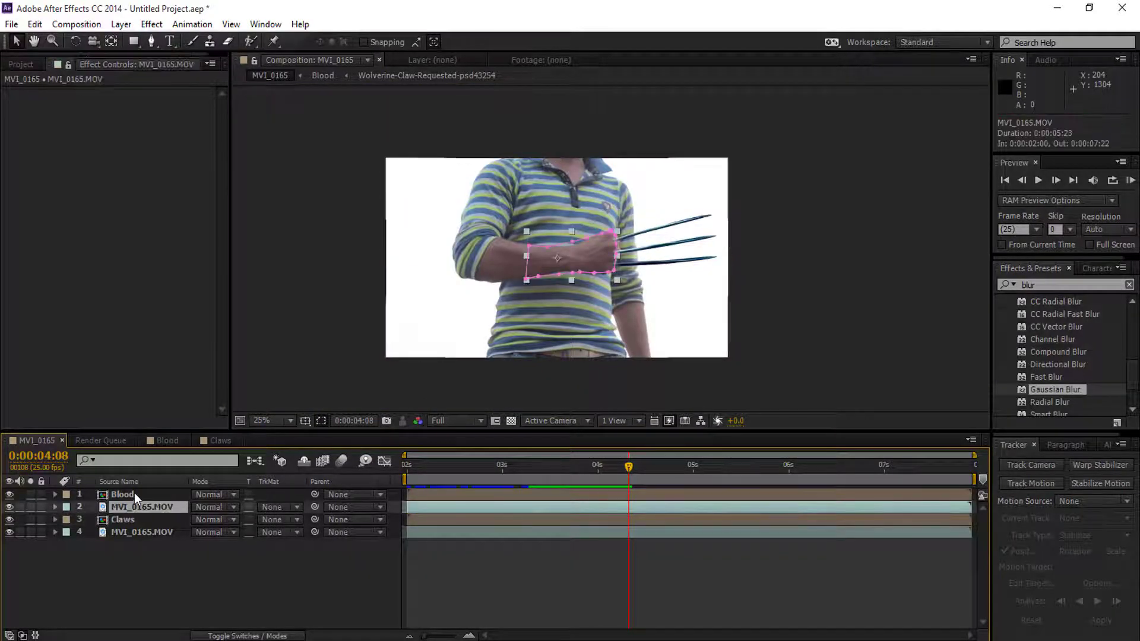
pyautogui.click(134, 494)
pyautogui.hotkey('ctrl', 'd')
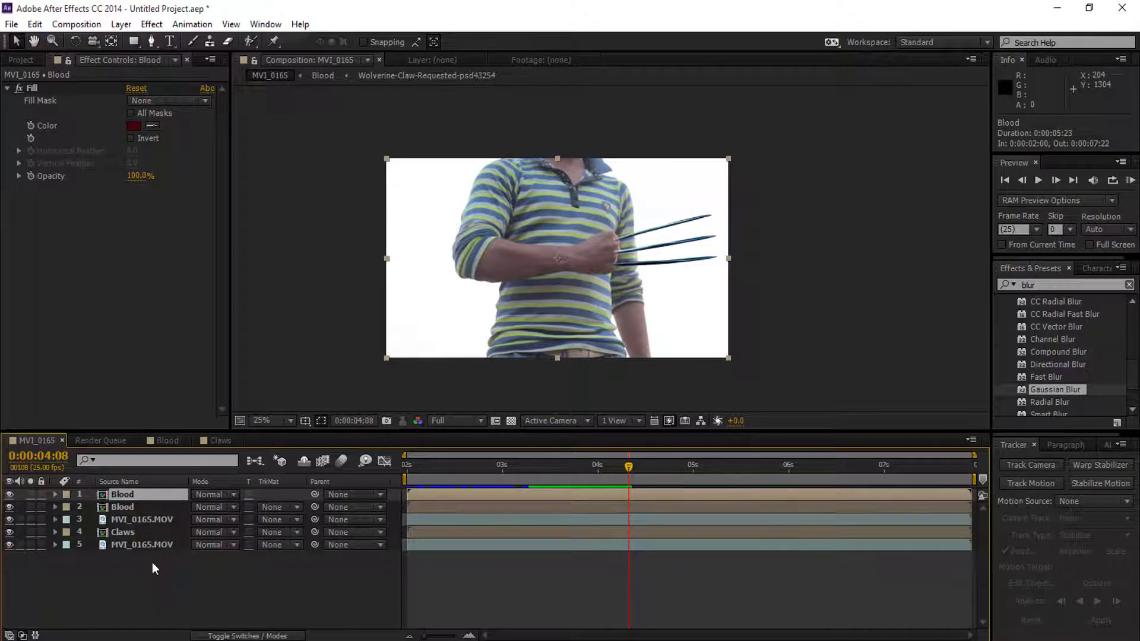
pyautogui.click(218, 494)
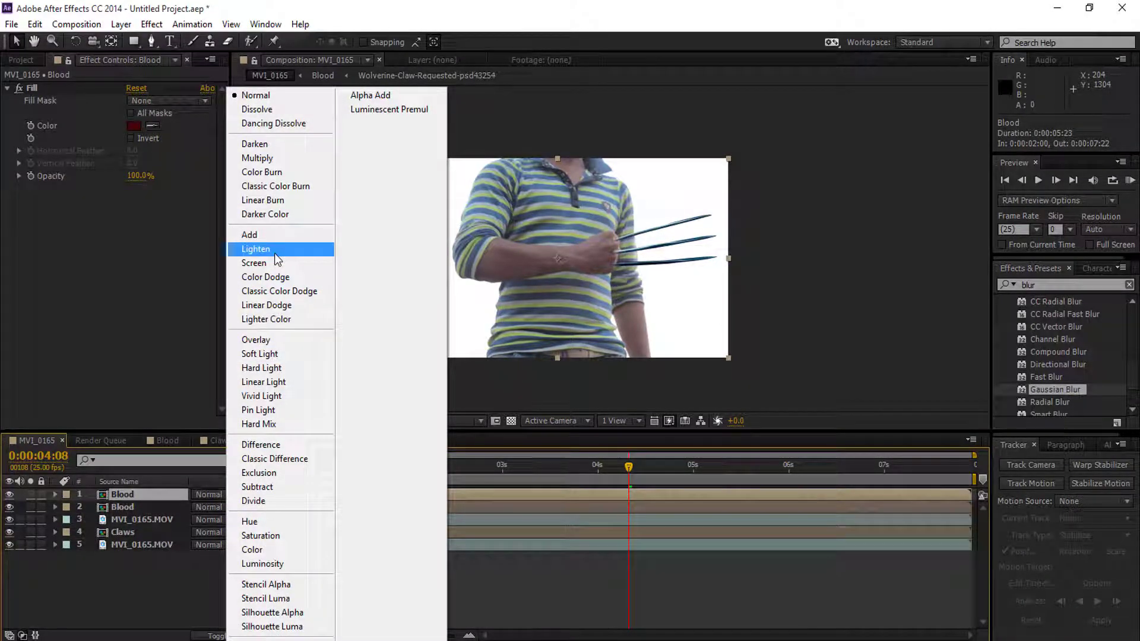
pyautogui.click(274, 340)
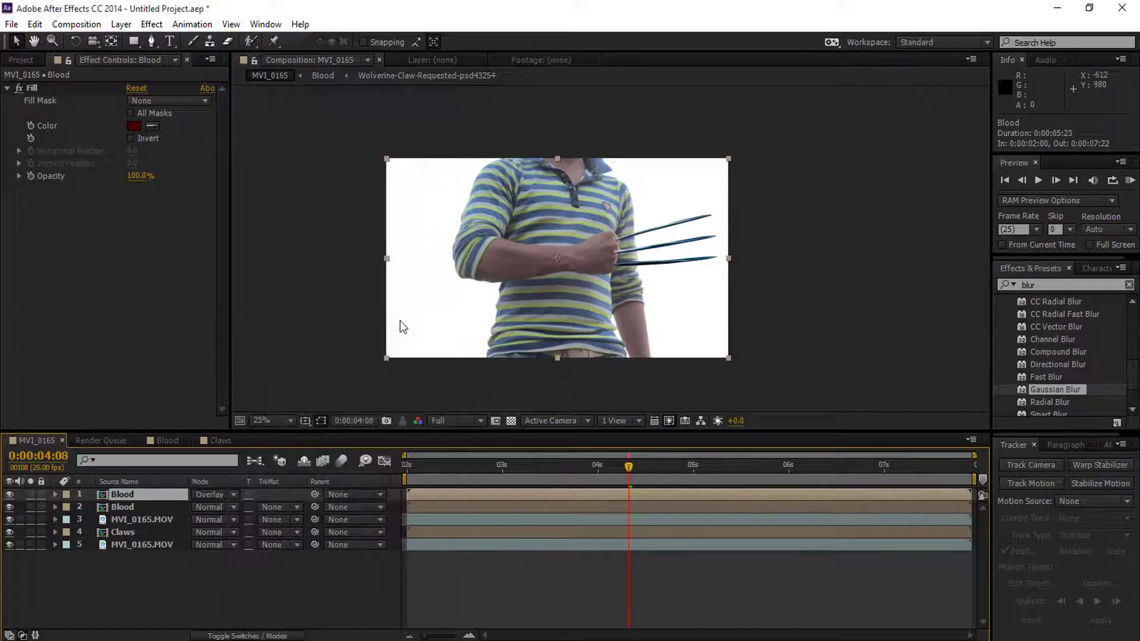
# Step: At 0:00:03:12, apply Gaussian Blur with Blurriness 15.0 to the lower Blood layer
pyautogui.click(548, 464)
pyautogui.scroll(2, 613, 242)
pyautogui.scroll(2, 615, 241)
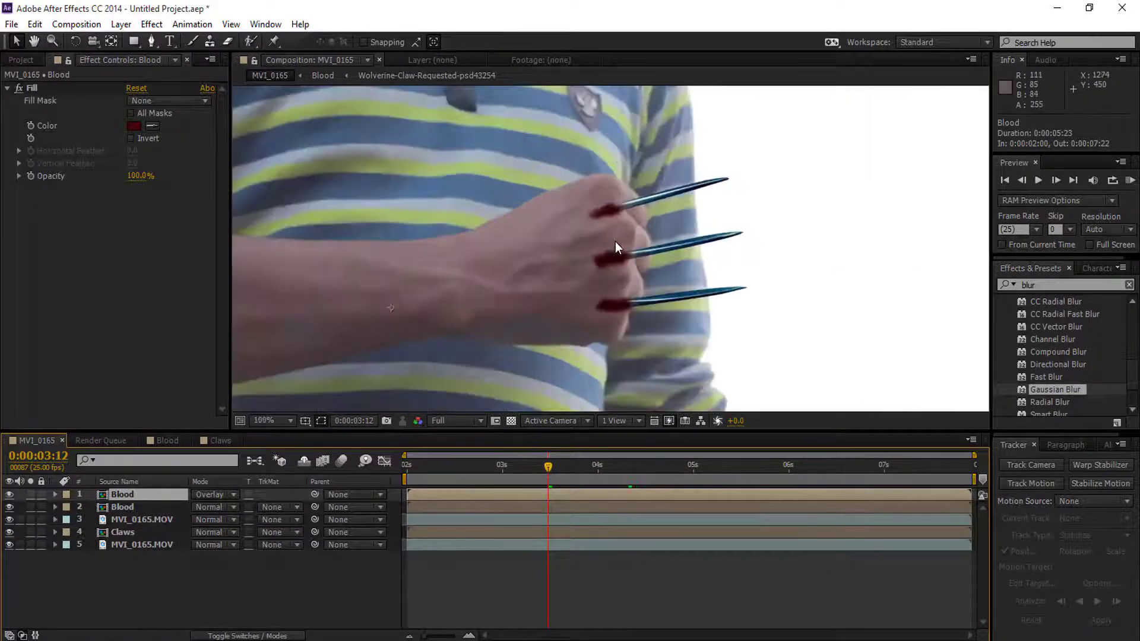
pyautogui.click(137, 508)
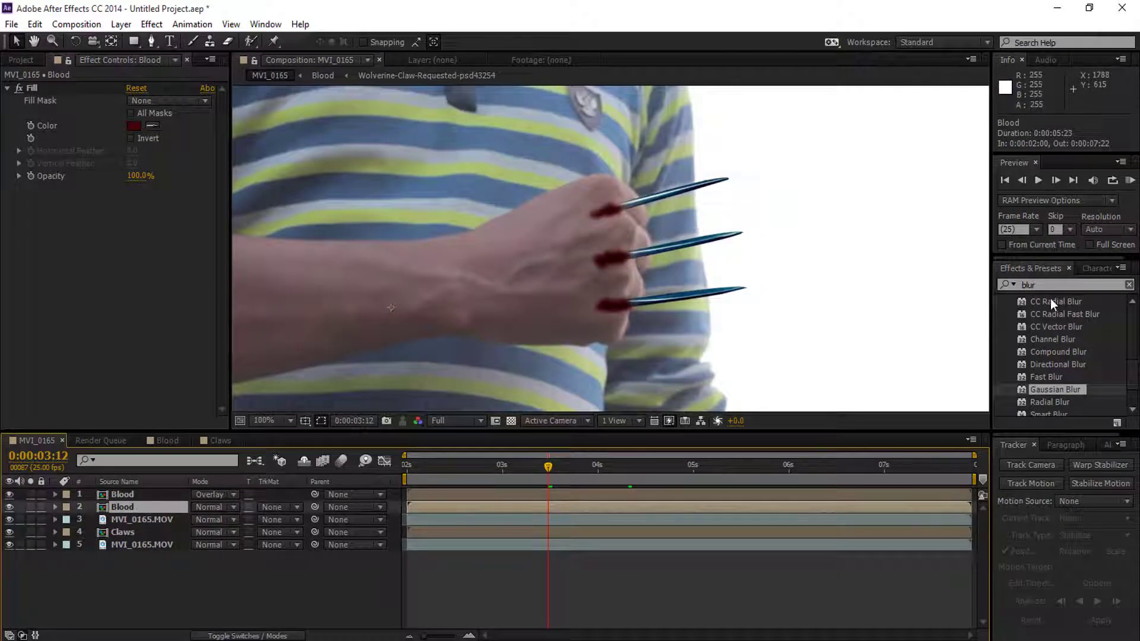
pyautogui.moveTo(1057, 390); pyautogui.dragTo(47, 294)
pyautogui.click(131, 202)
pyautogui.write('11')
pyautogui.press('Return')
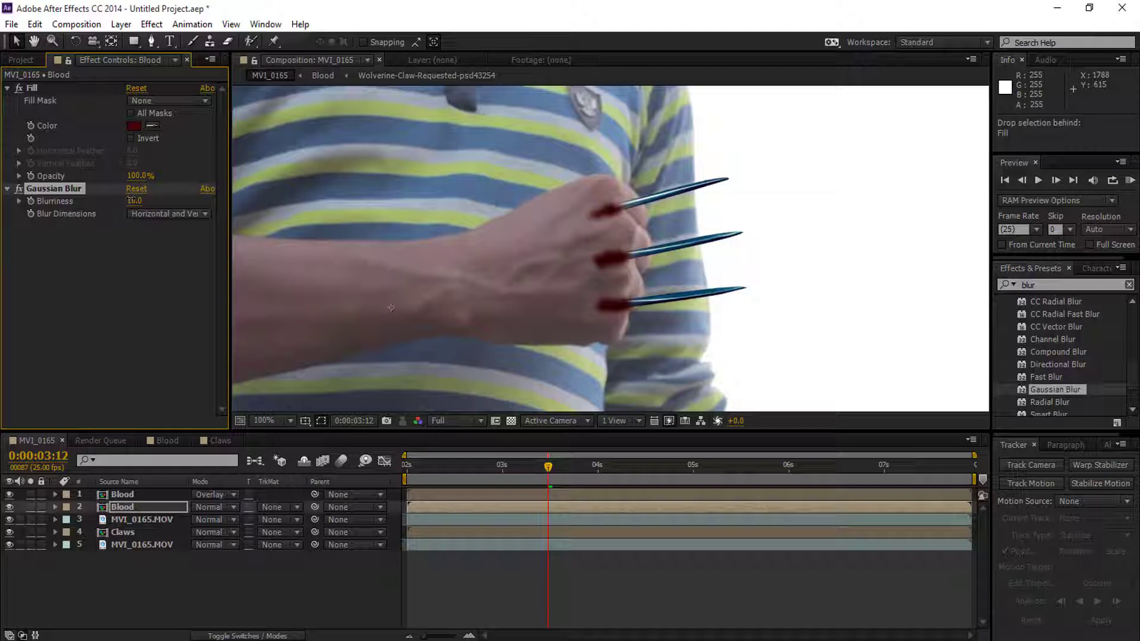
pyautogui.click(133, 201)
pyautogui.write('10')
pyautogui.press('Return')
# Step: Duplicate both the full-frame MVI_0165.MOV background layer and the masked fist layer
pyautogui.scroll(-2, 443, 267)
pyautogui.scroll(-2, 458, 266)
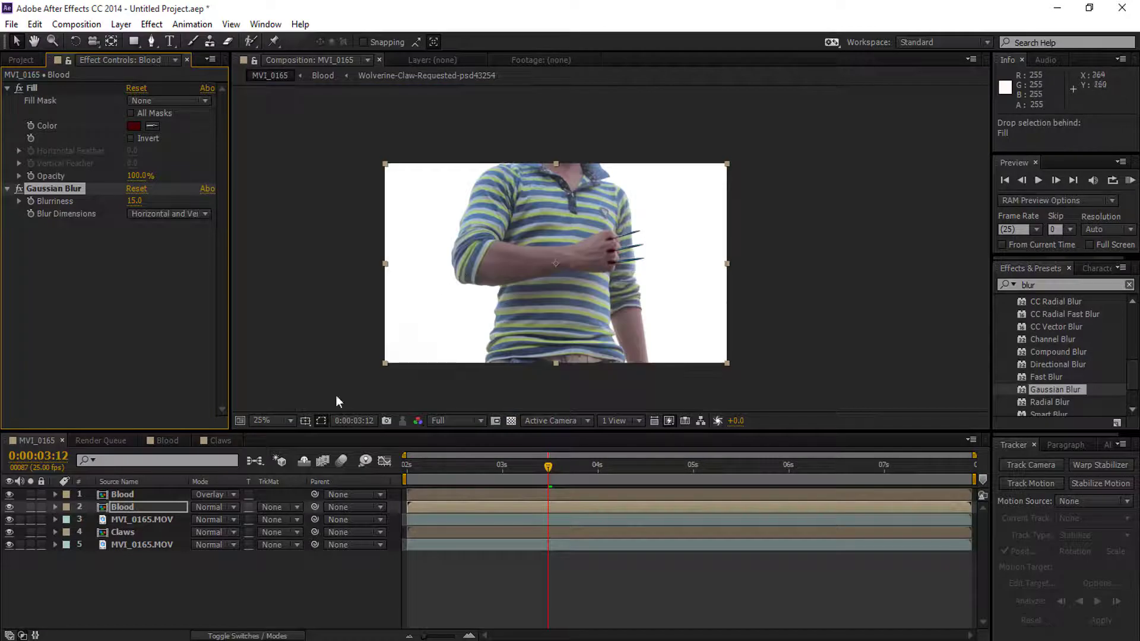
pyautogui.click(137, 547)
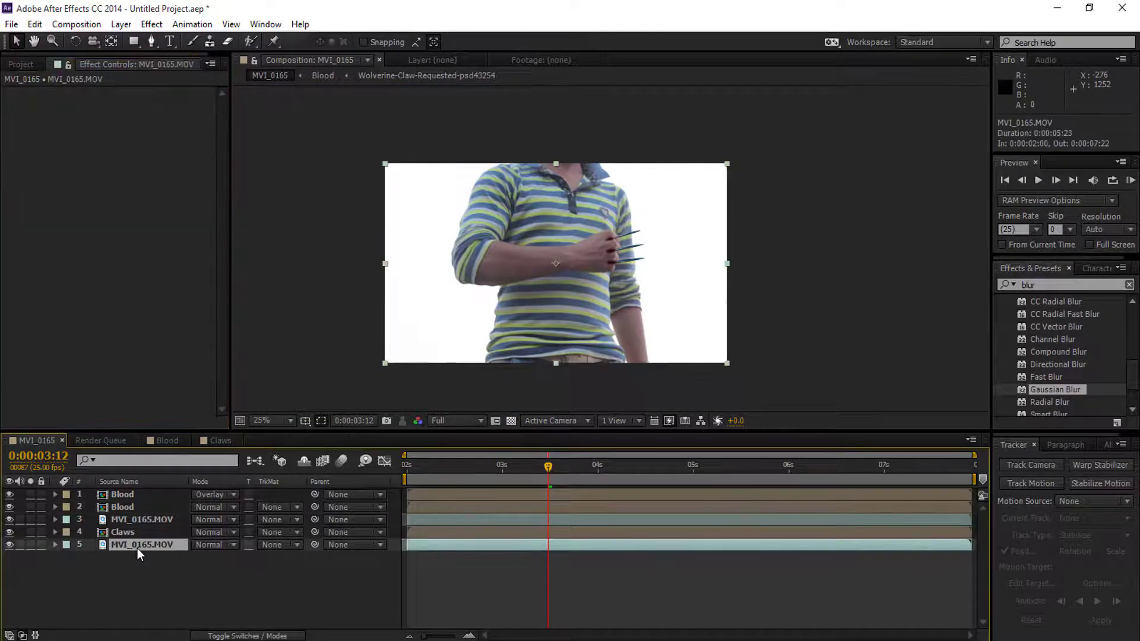
pyautogui.hotkey('ctrl', 'd')
pyautogui.click(134, 514)
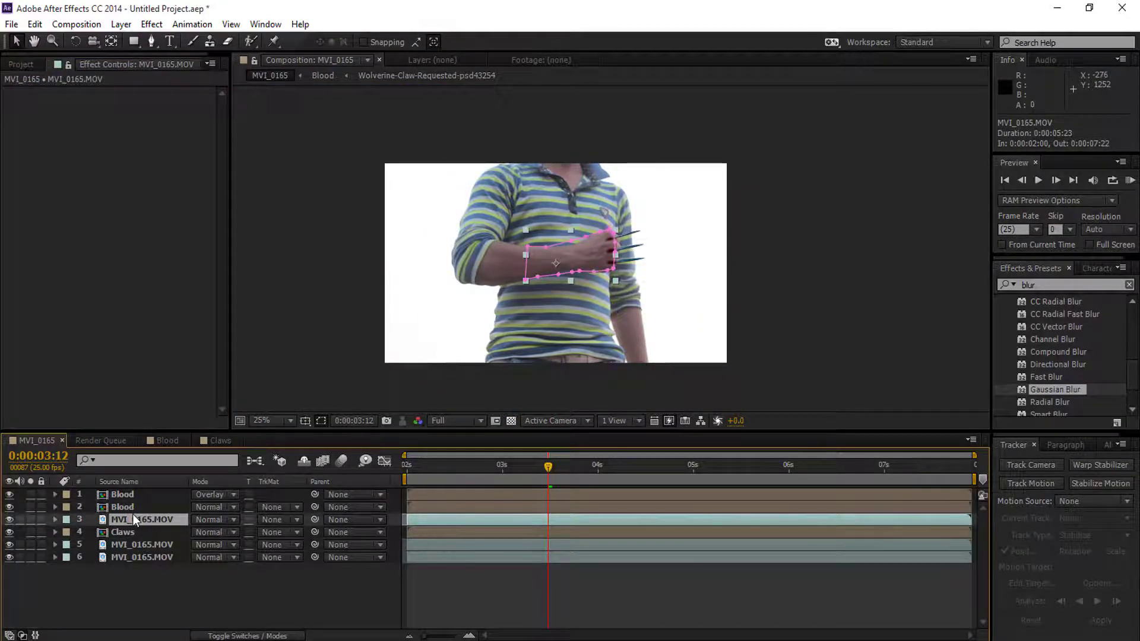
pyautogui.hotkey('ctrl', 'd')
# Step: Set the blending mode of the upper masked fist copy and the upper background copy to Overlay
pyautogui.click(233, 519)
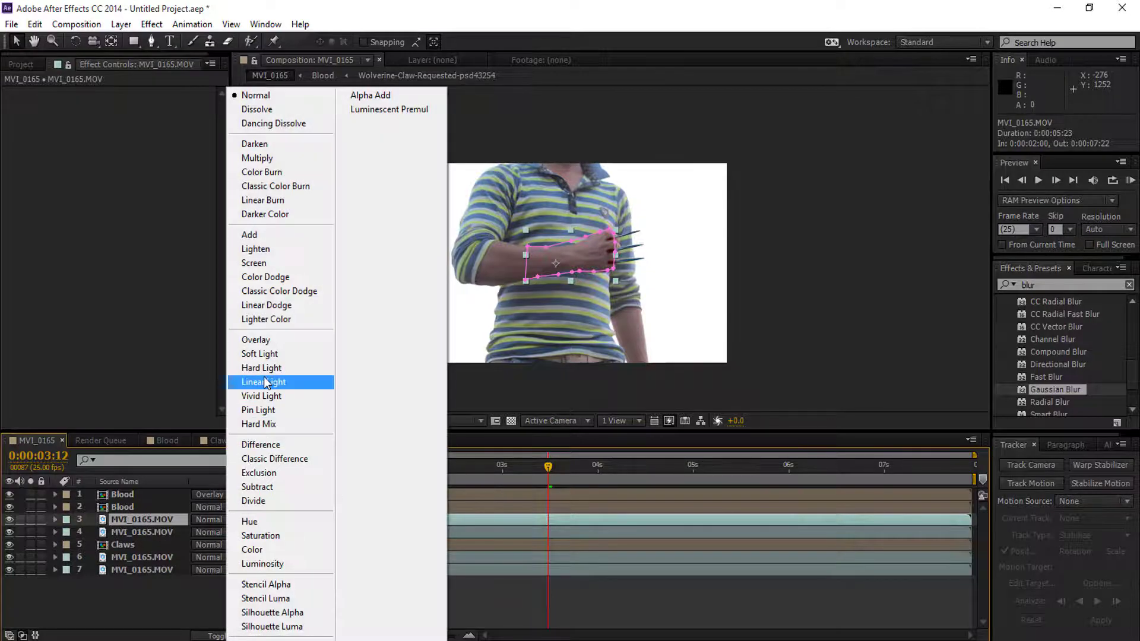
pyautogui.click(261, 341)
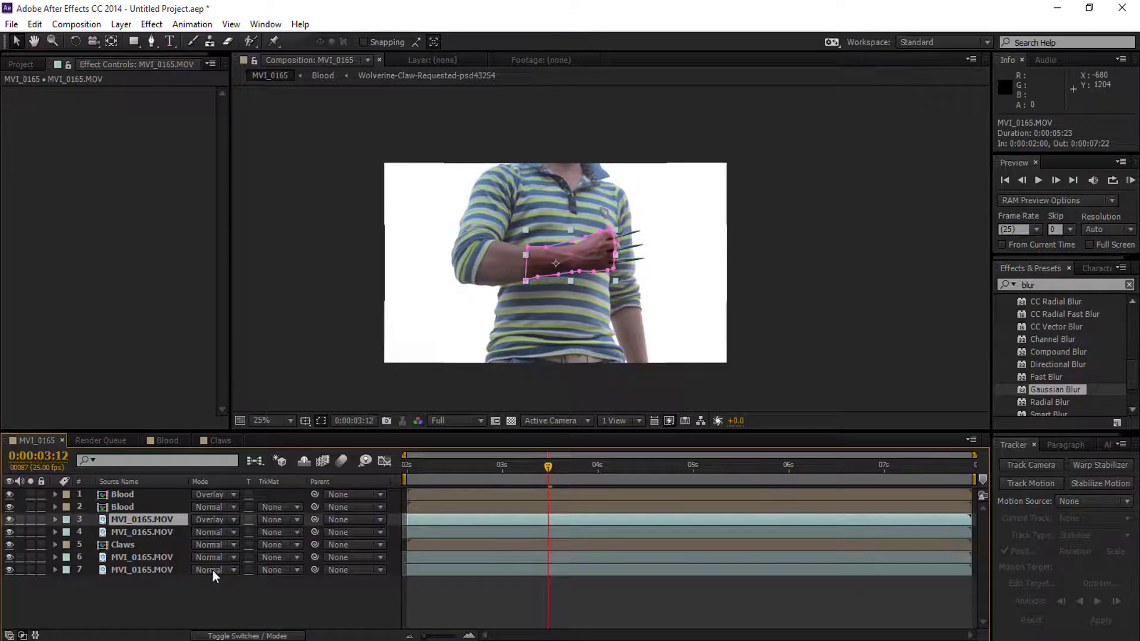
pyautogui.click(222, 557)
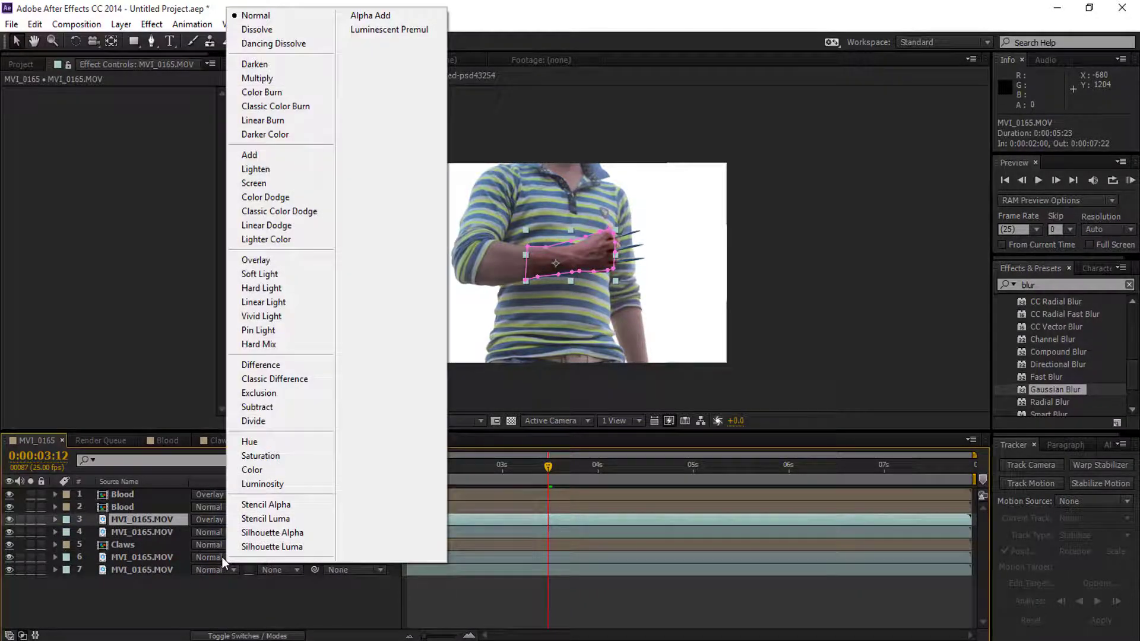
pyautogui.click(247, 266)
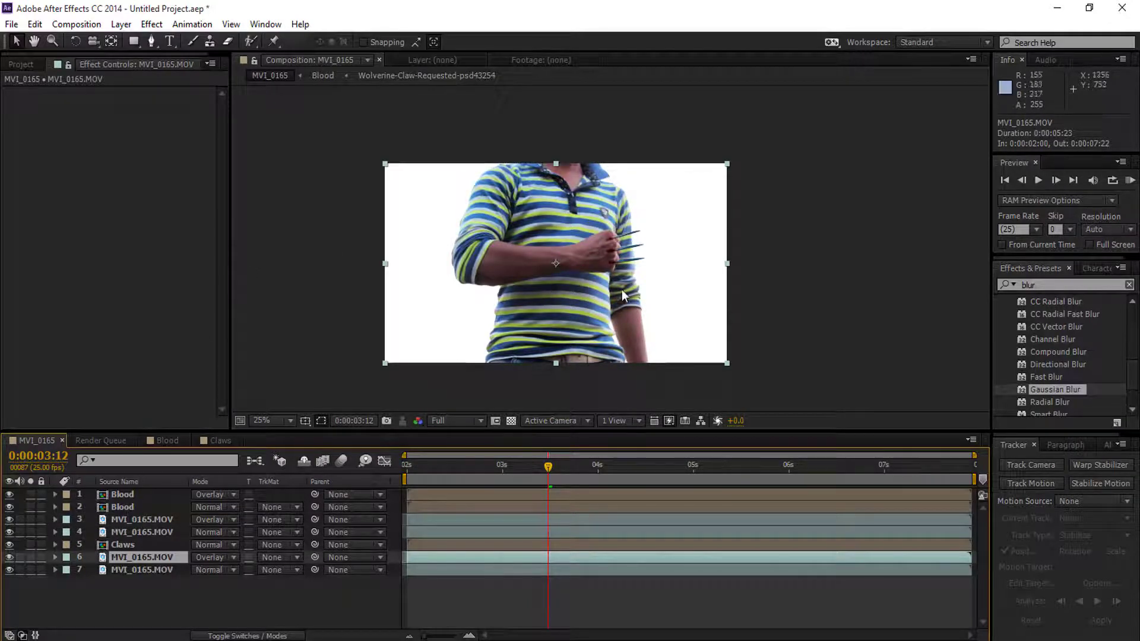
# Step: Create a black 1920 × 1080 solid and place it above all other layers in MVI_0165
pyautogui.rightClick(143, 609)
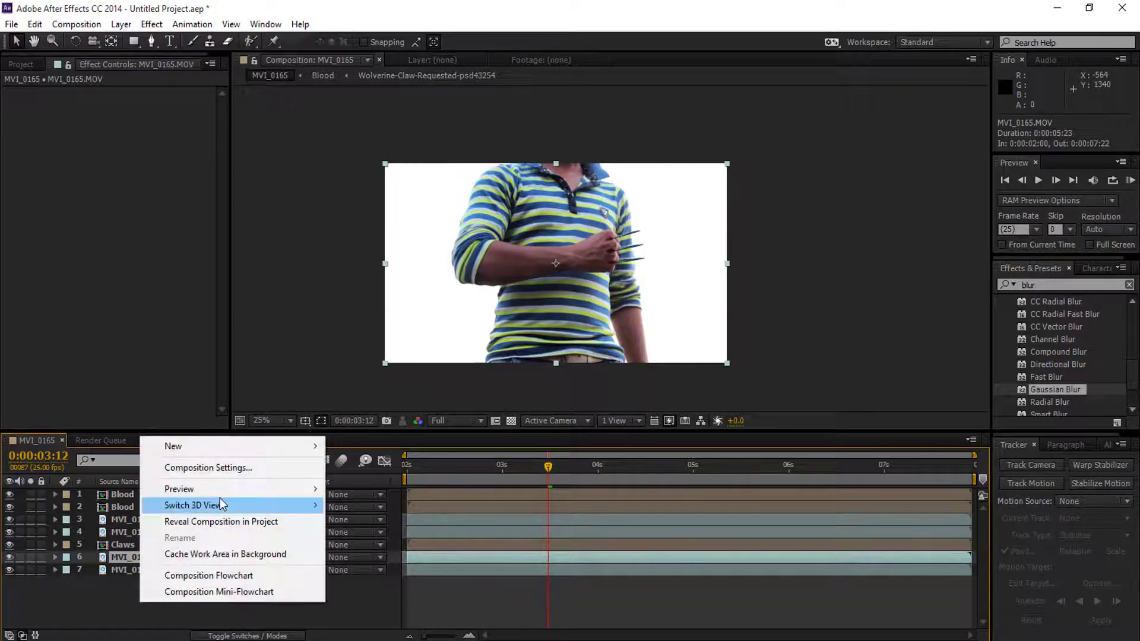
pyautogui.moveTo(224, 449)
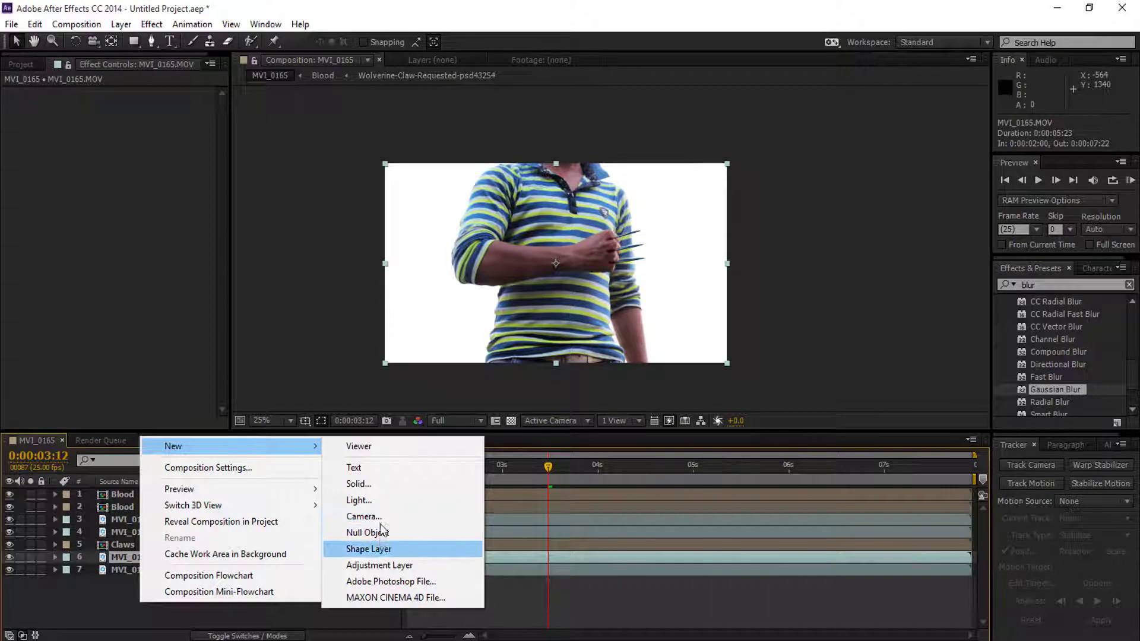
pyautogui.click(381, 484)
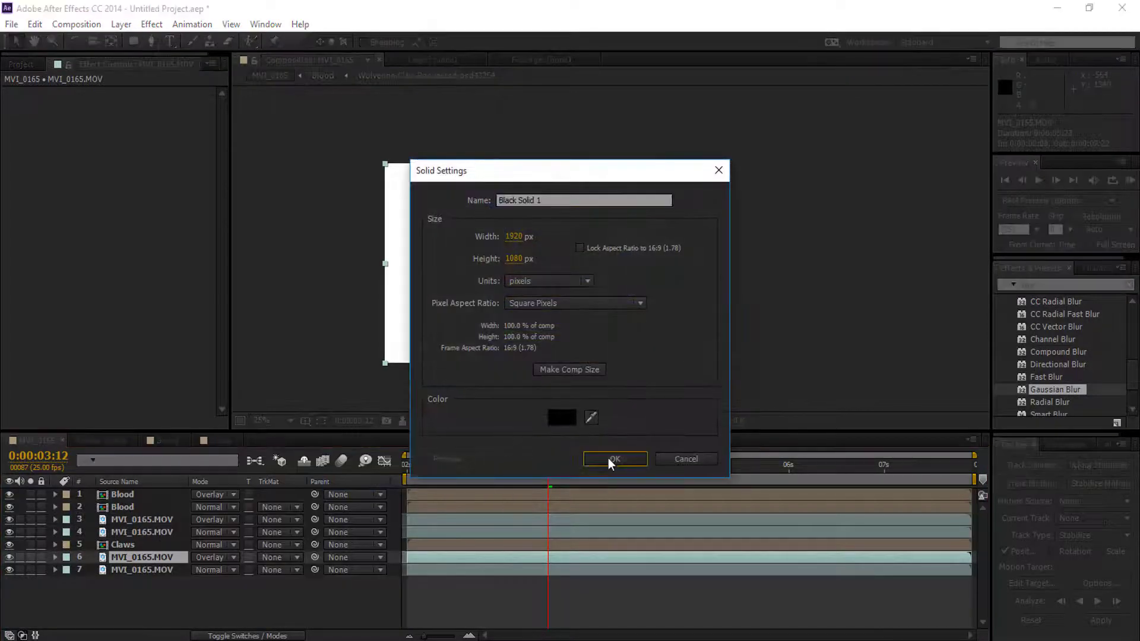
pyautogui.click(607, 458)
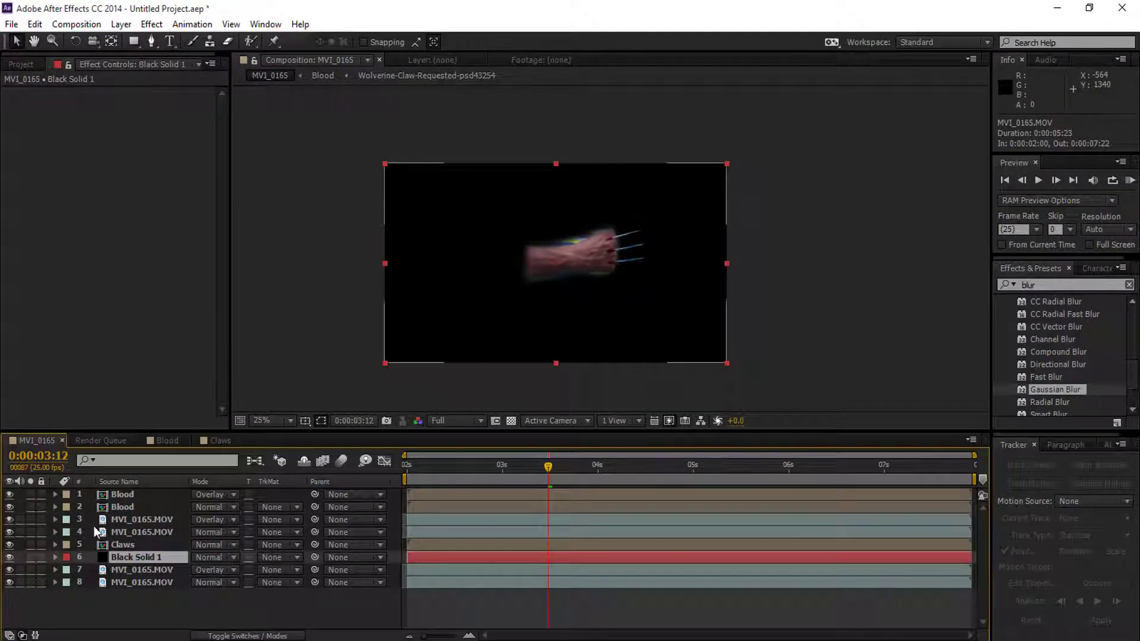
pyautogui.moveTo(130, 555); pyautogui.dragTo(127, 490)
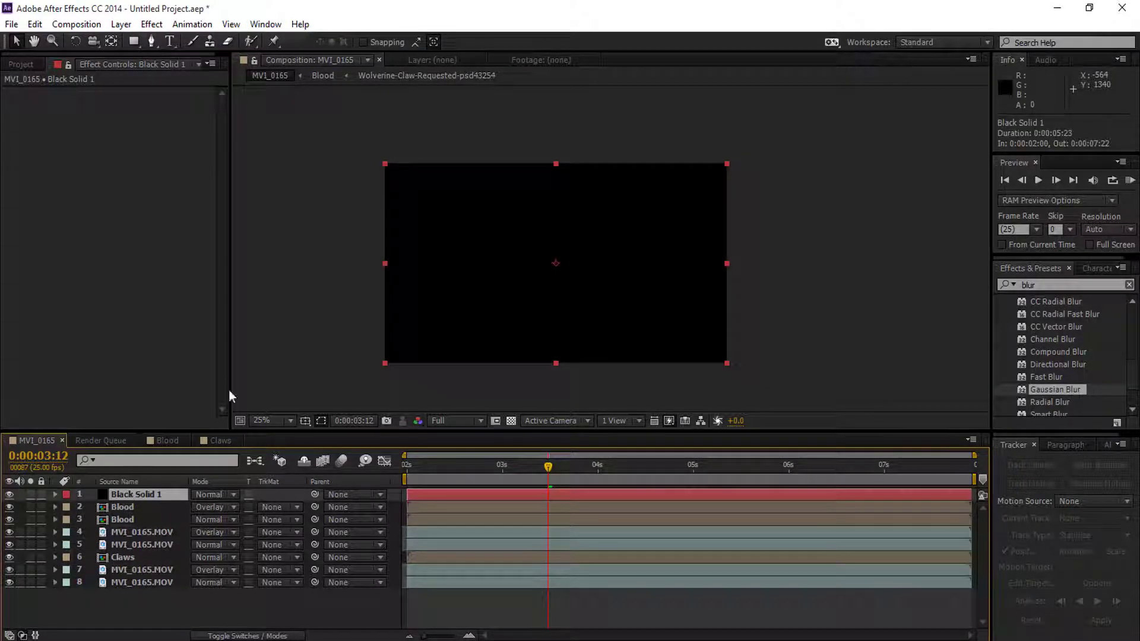
# Step: Mask the black solid with a full-size inverted ellipse feathered by 1000 pixels
pyautogui.moveTo(137, 41); pyautogui.dragTo(177, 75)
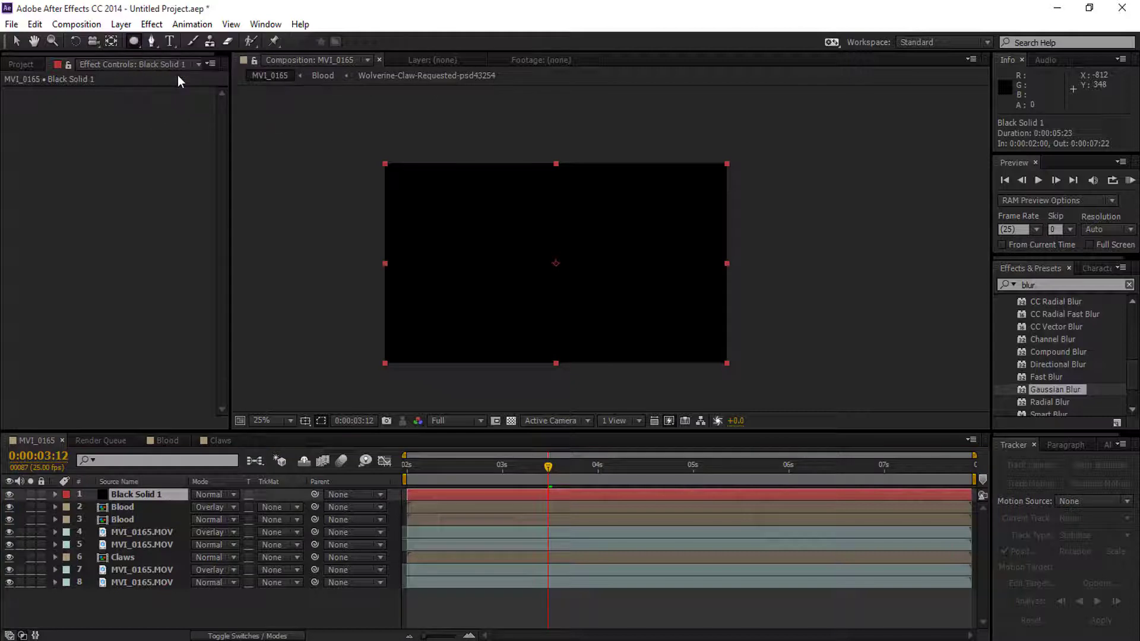
pyautogui.doubleClick(137, 43)
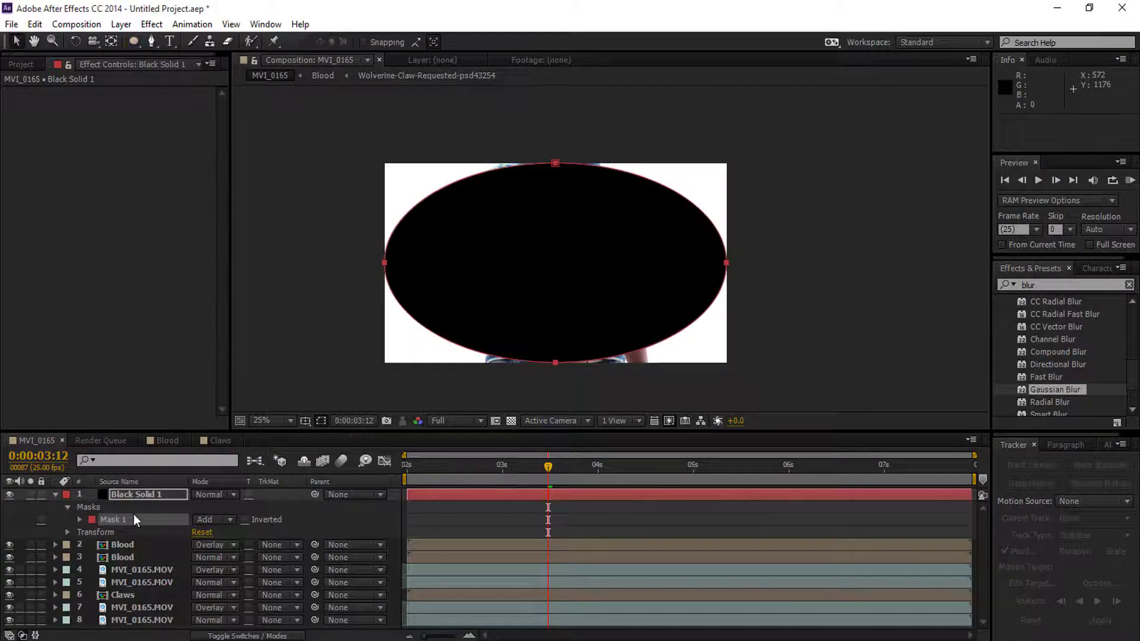
pyautogui.click(245, 519)
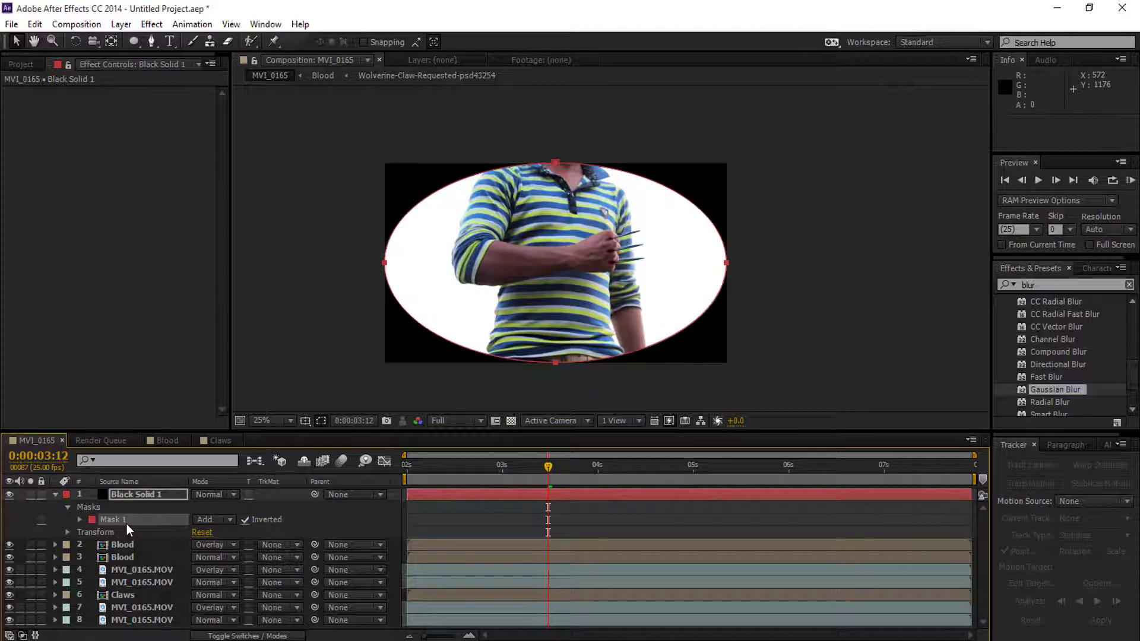
pyautogui.press('f')
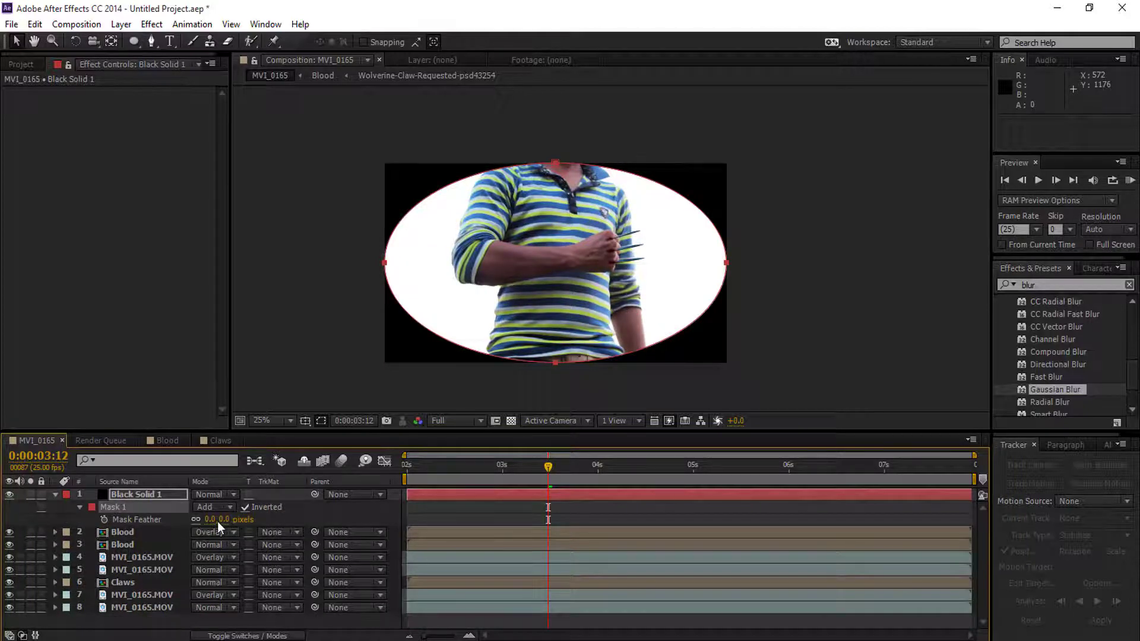
pyautogui.moveTo(217, 520); pyautogui.dragTo(334, 556)
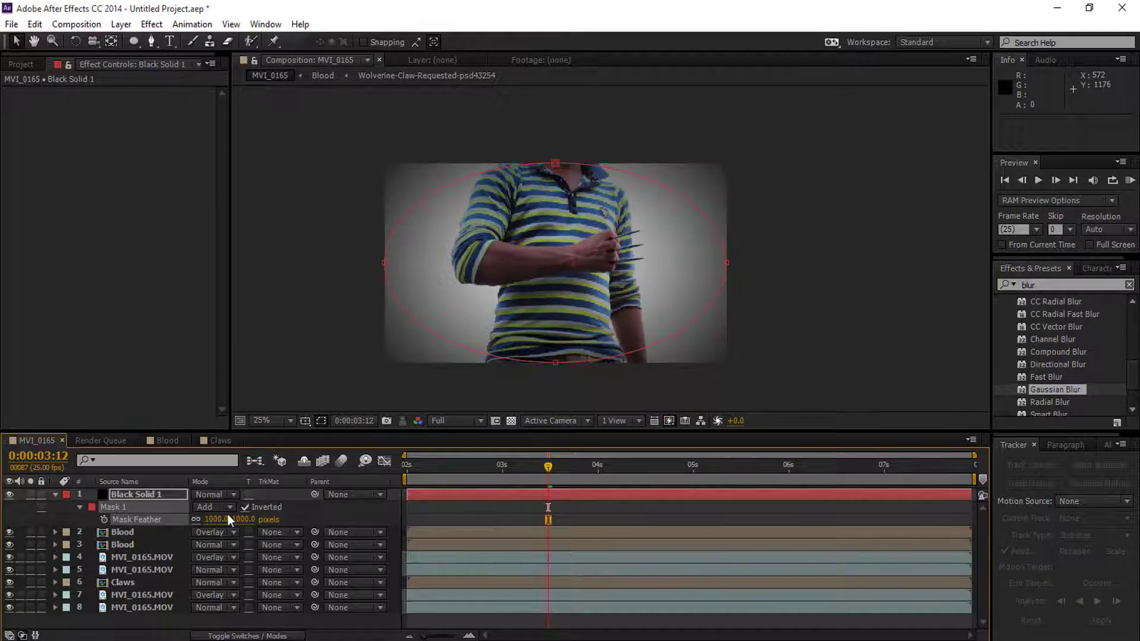
# Step: Add an adjustment layer above all layers in MVI_0165 and grade it with the Magic Bullet Looks Color Play preset Potatocorn
pyautogui.click(55, 494)
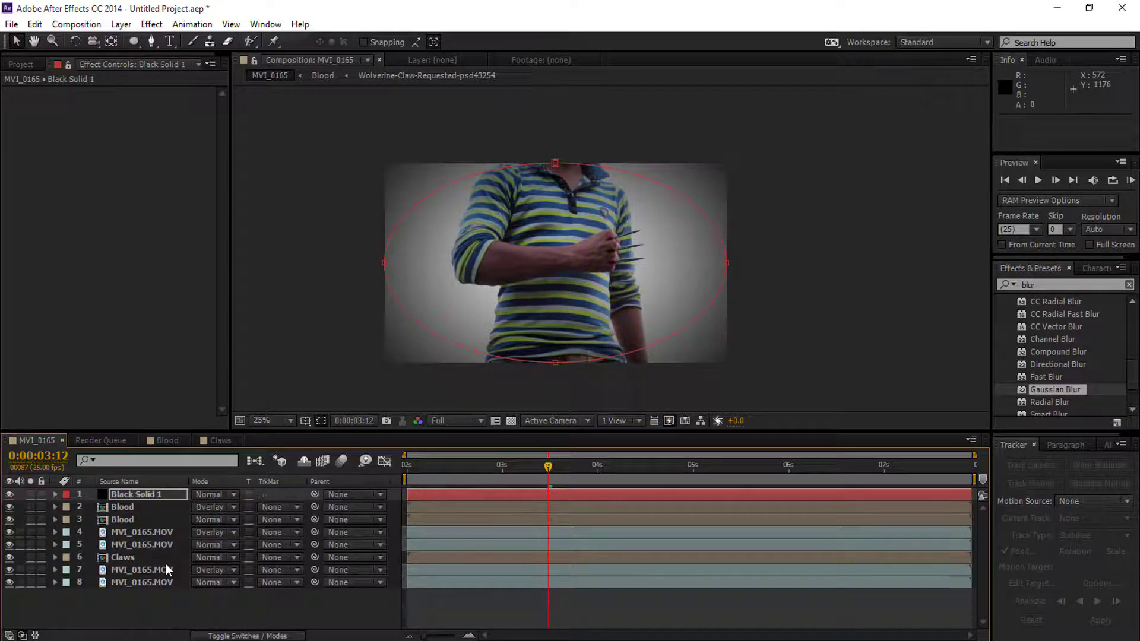
pyautogui.rightClick(175, 600)
pyautogui.moveTo(308, 451)
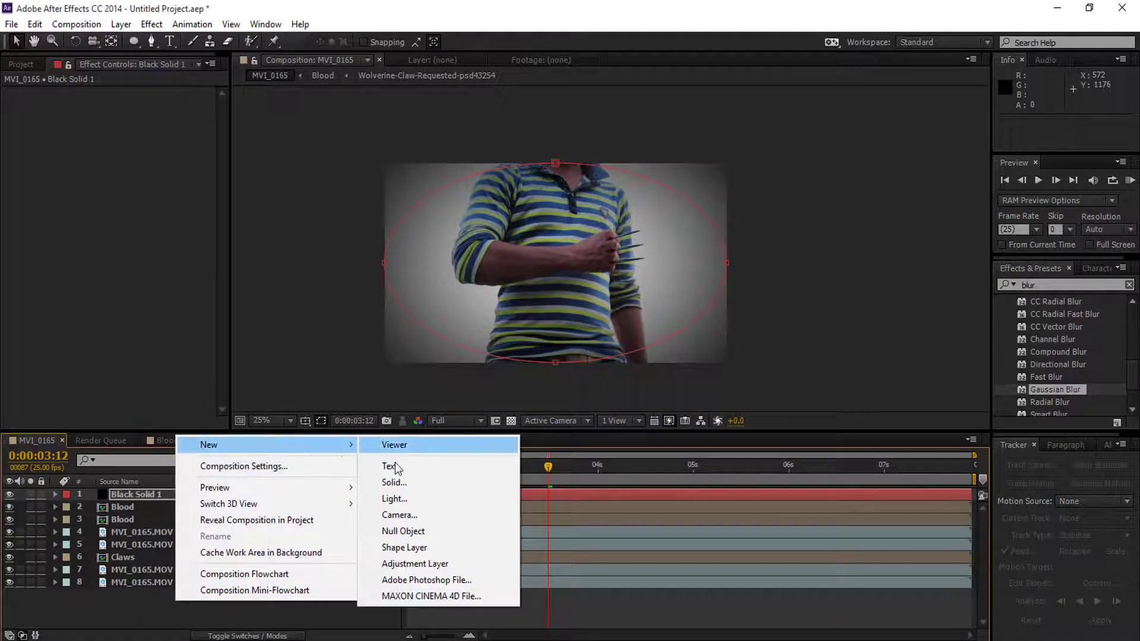
pyautogui.click(416, 563)
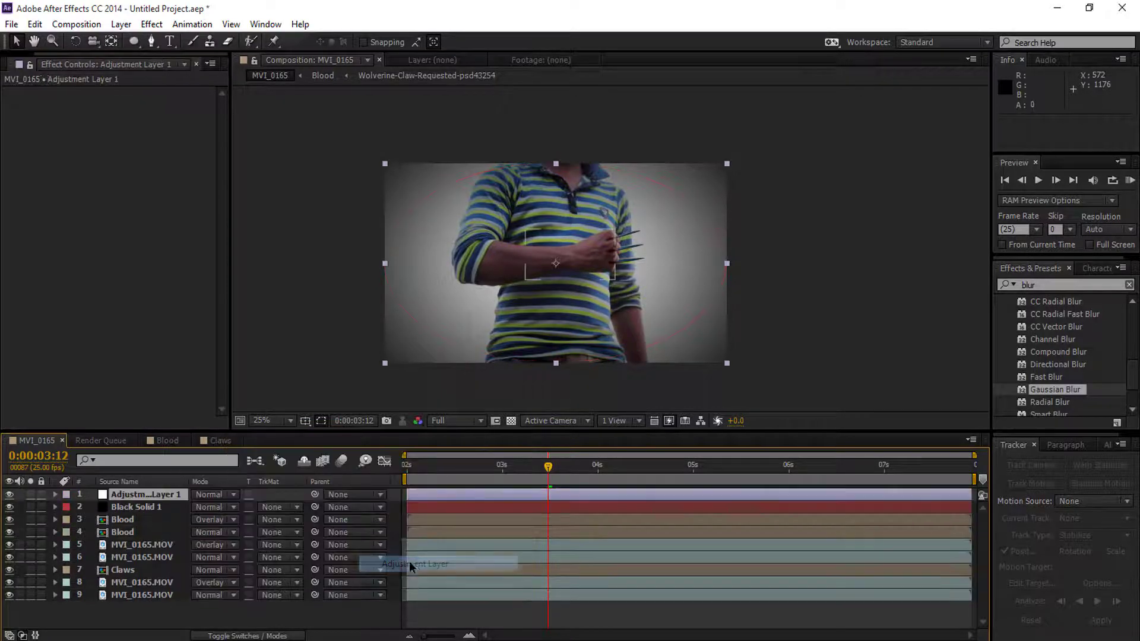
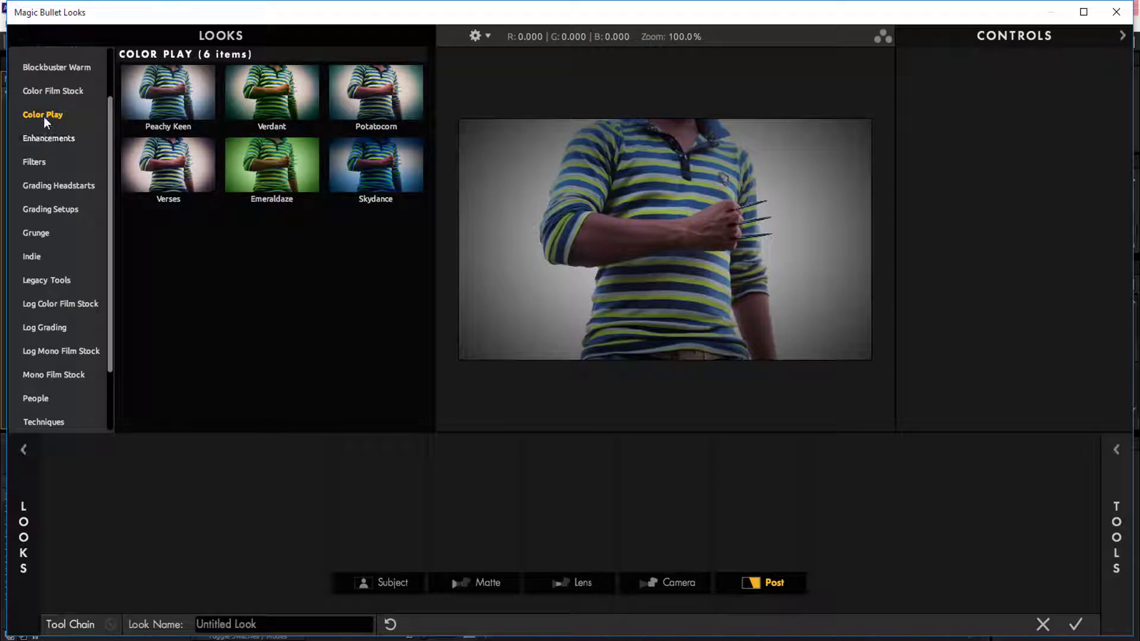
pyautogui.click(373, 84)
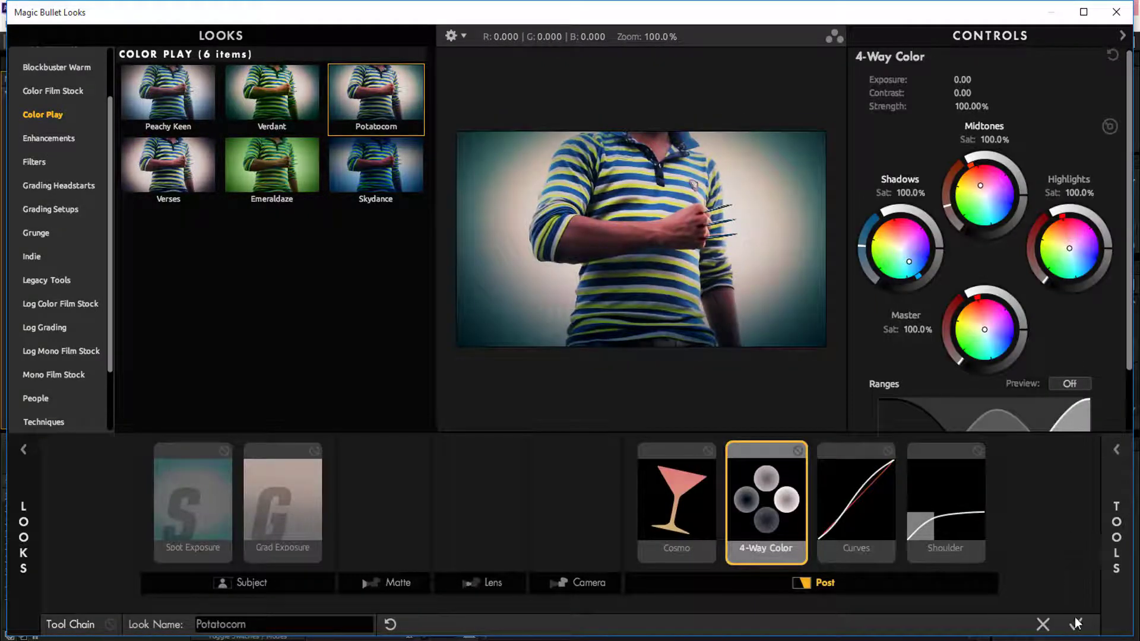
pyautogui.click(1076, 624)
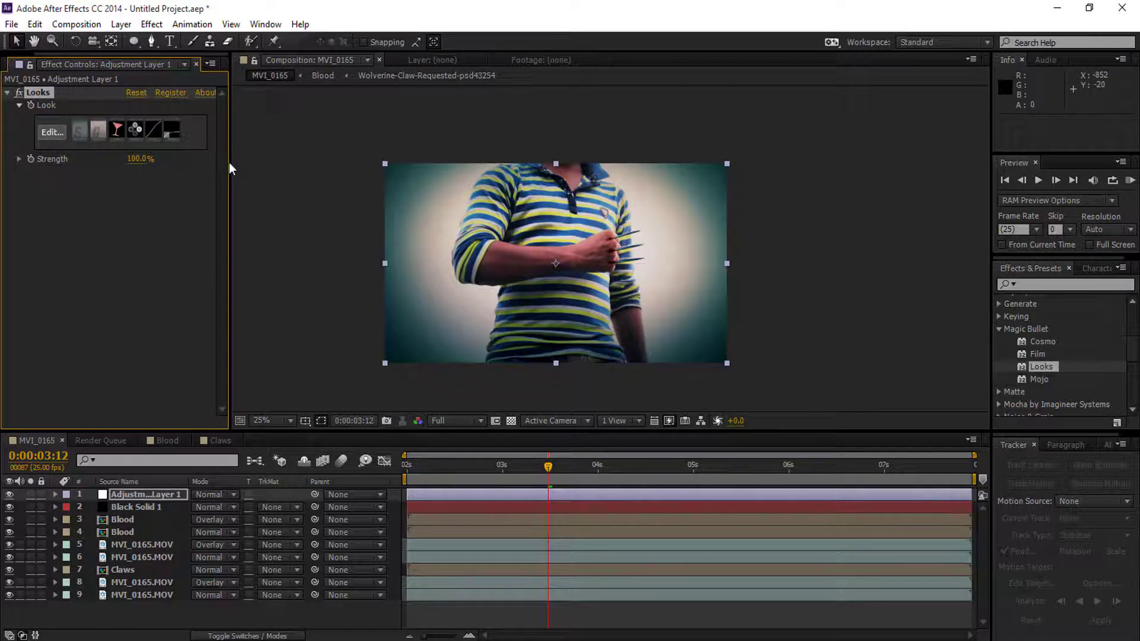
# Step: Create a 1920 × 800 composition at 25 fps named final and place the MVI_0165 composition in it
pyautogui.click(119, 532)
pyautogui.click(21, 60)
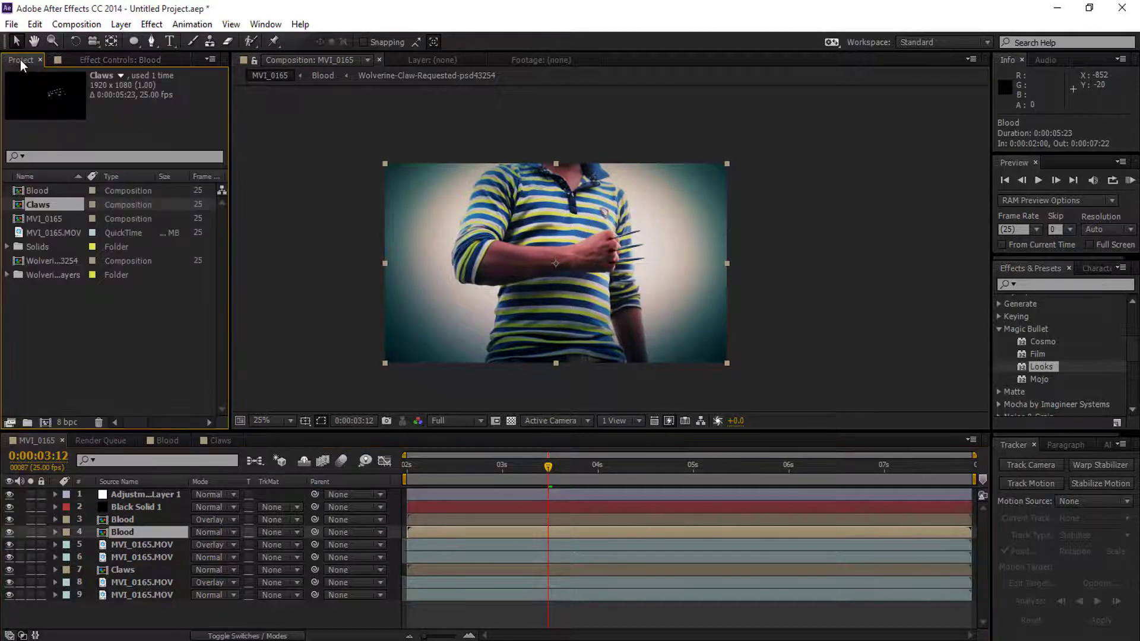
pyautogui.click(66, 324)
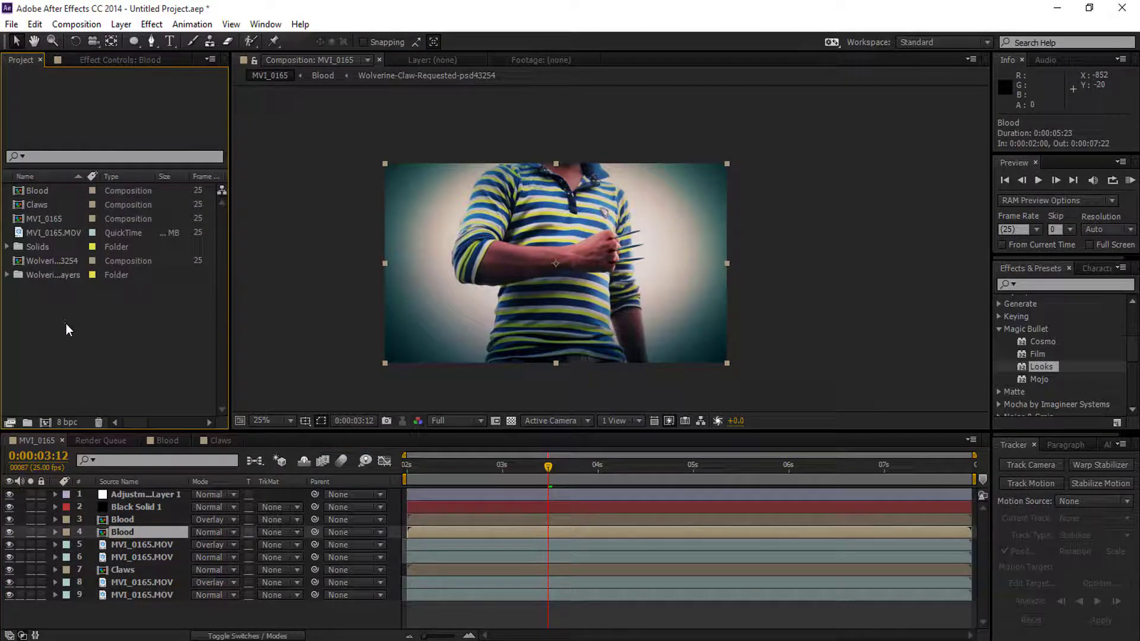
pyautogui.click(45, 422)
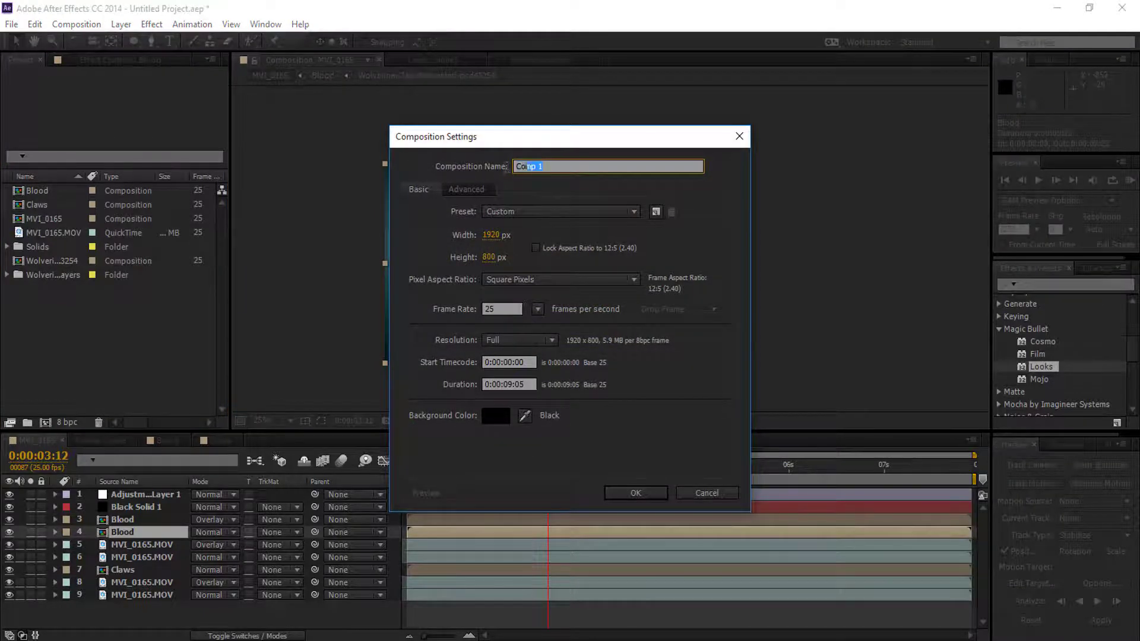
pyautogui.write('final')
pyautogui.click(493, 262)
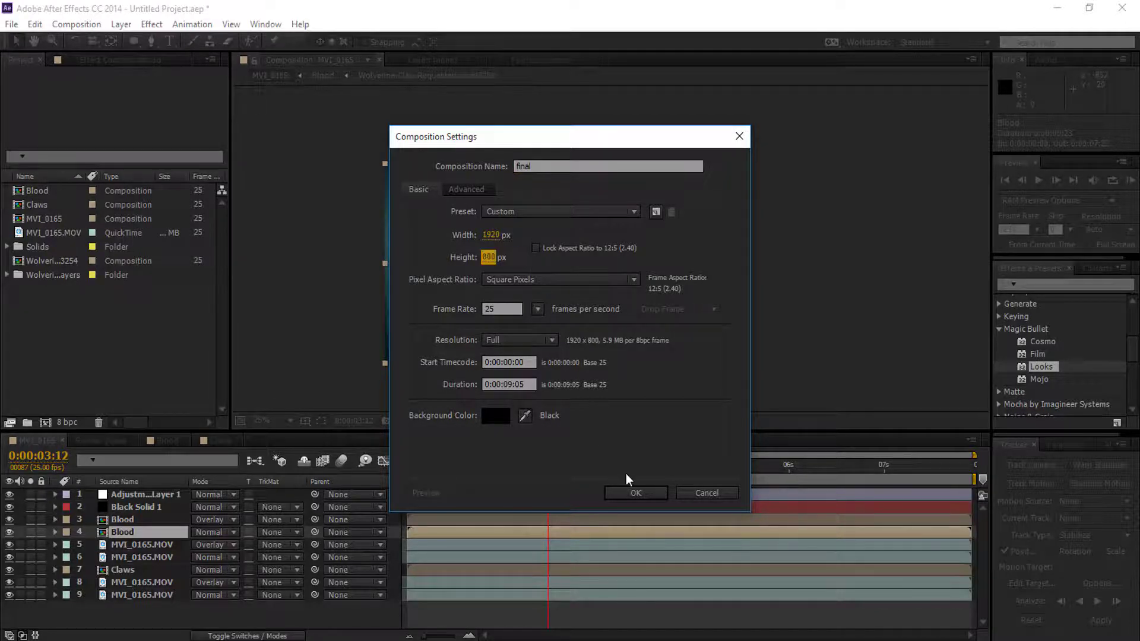
pyautogui.click(633, 494)
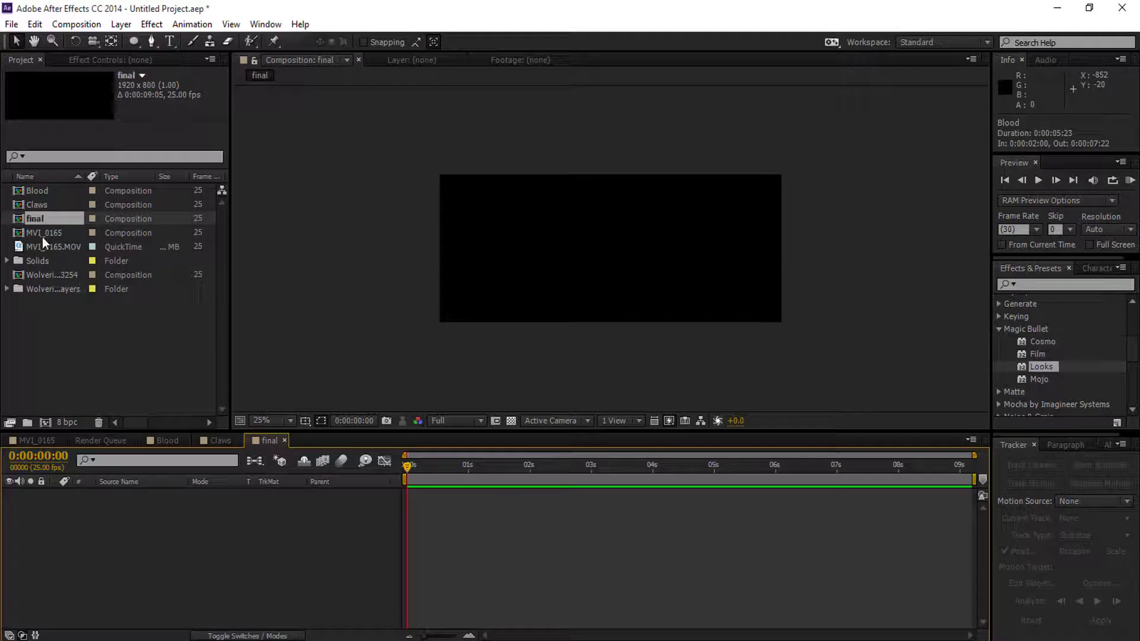
pyautogui.moveTo(42, 235); pyautogui.dragTo(109, 535)
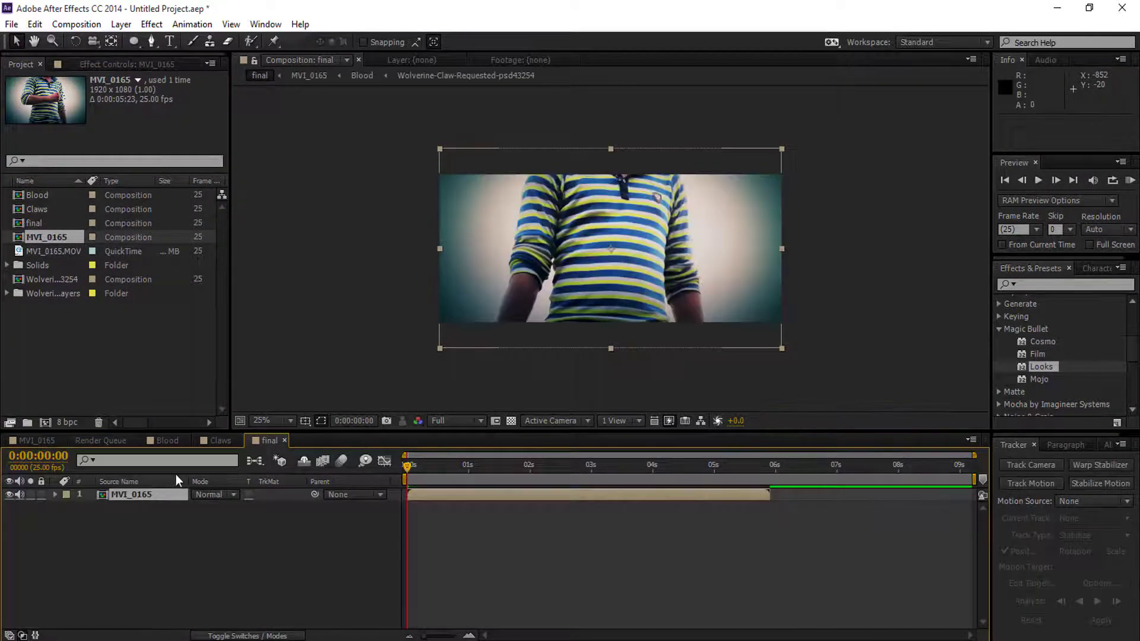
# Step: Examine the widescreen framing of MVI_0165 in the final composition at 50% magnification and play it back
pyautogui.click(283, 420)
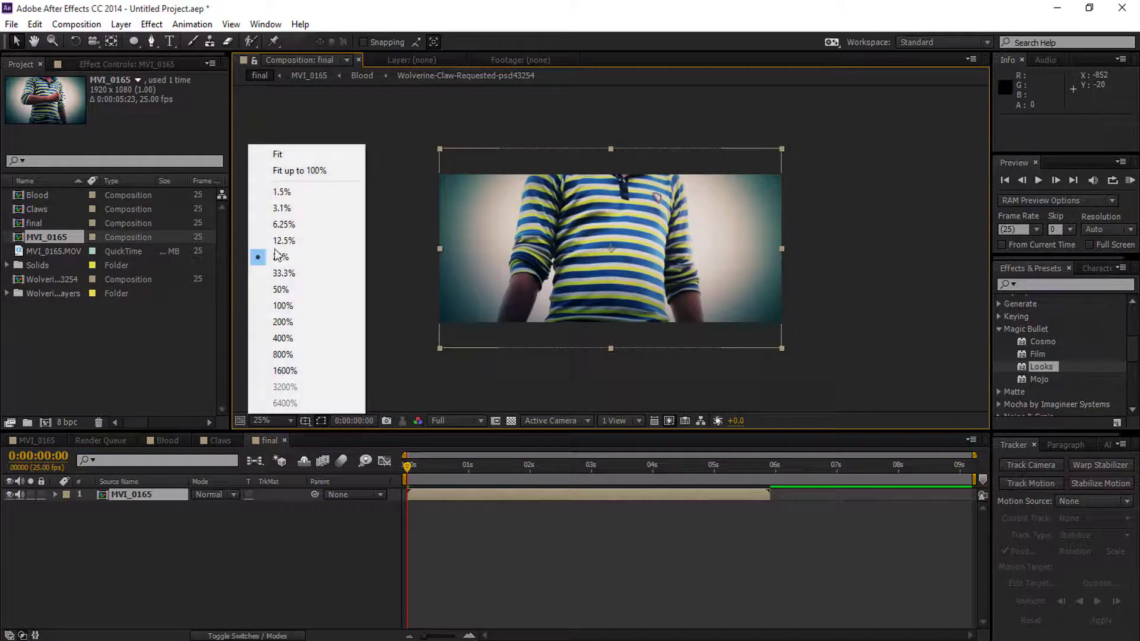
pyautogui.click(297, 171)
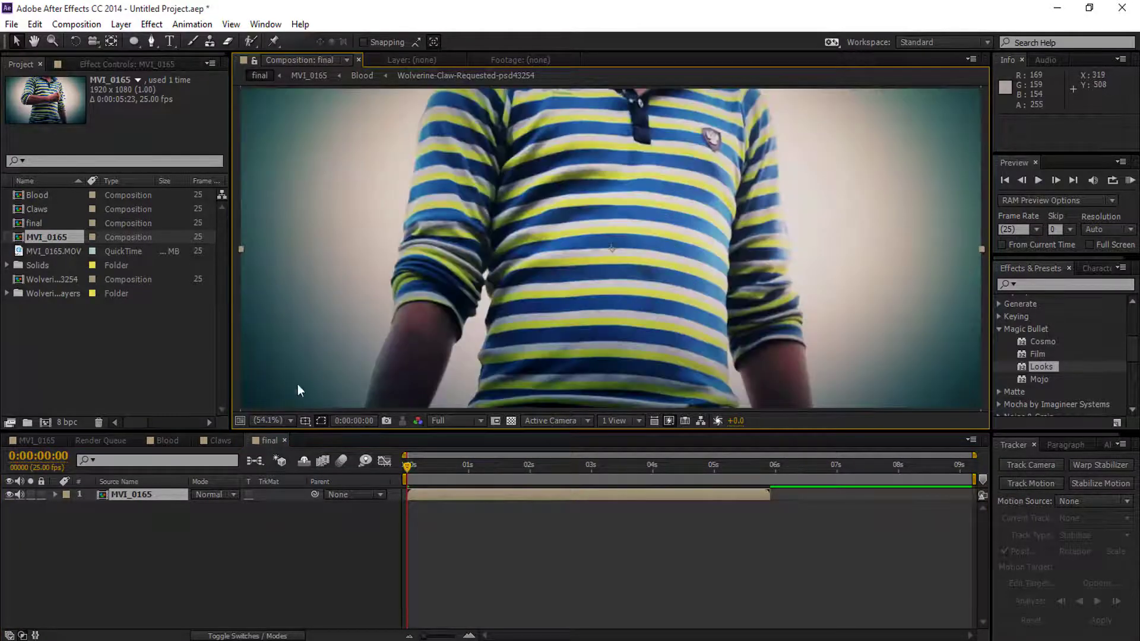
pyautogui.click(282, 423)
pyautogui.click(296, 153)
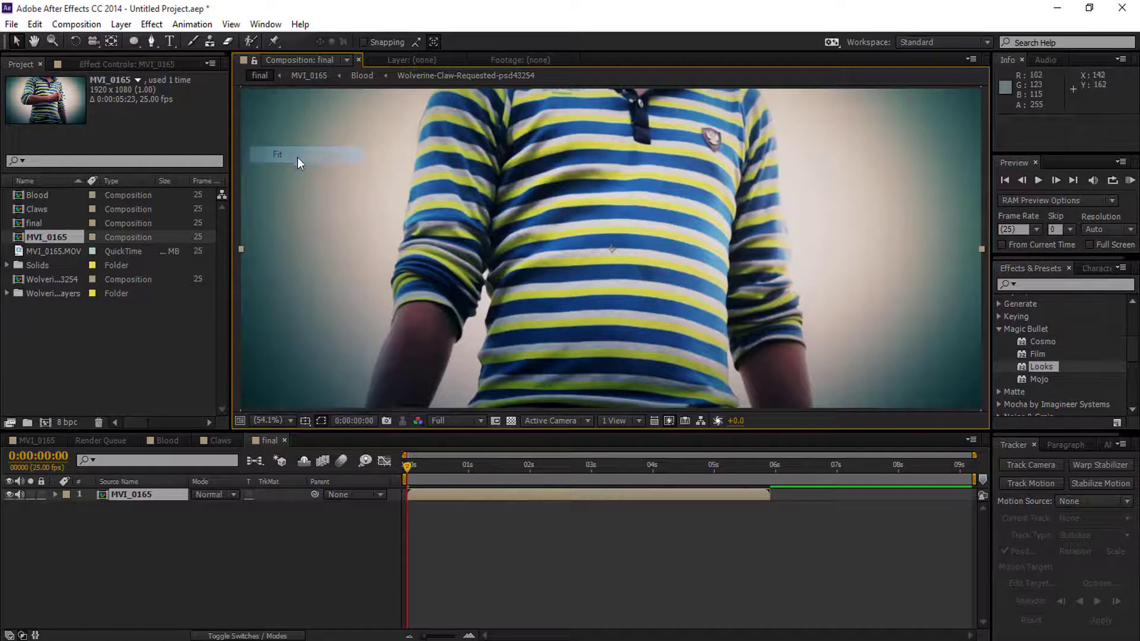
pyautogui.press(',')
pyautogui.press(',')
pyautogui.press(',')
pyautogui.press('.')
pyautogui.press('.')
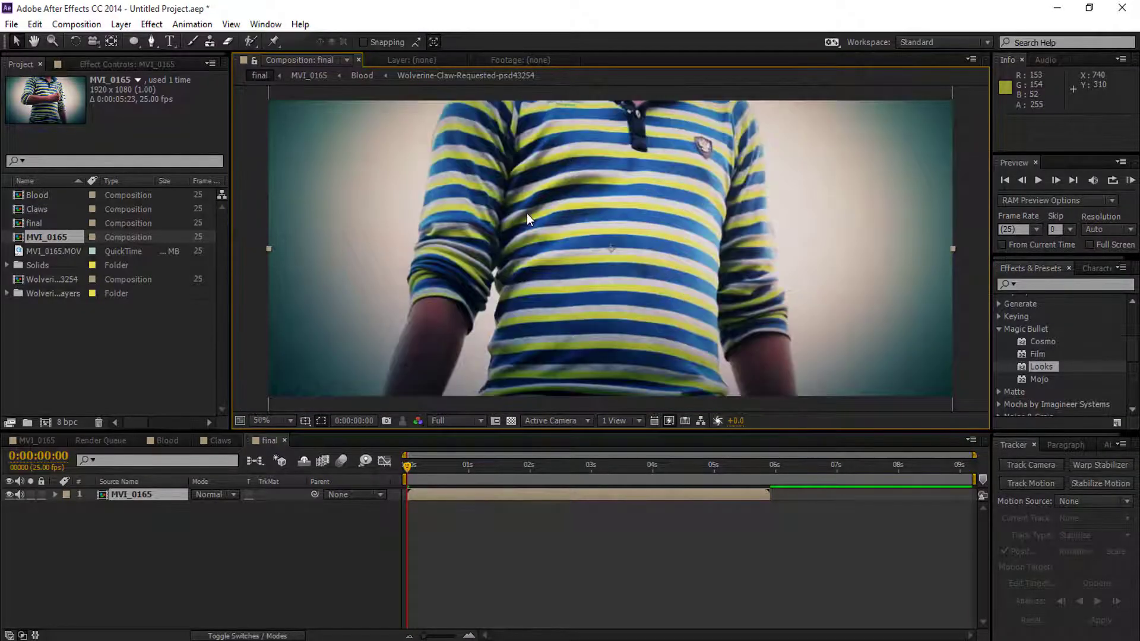
pyautogui.press('space')
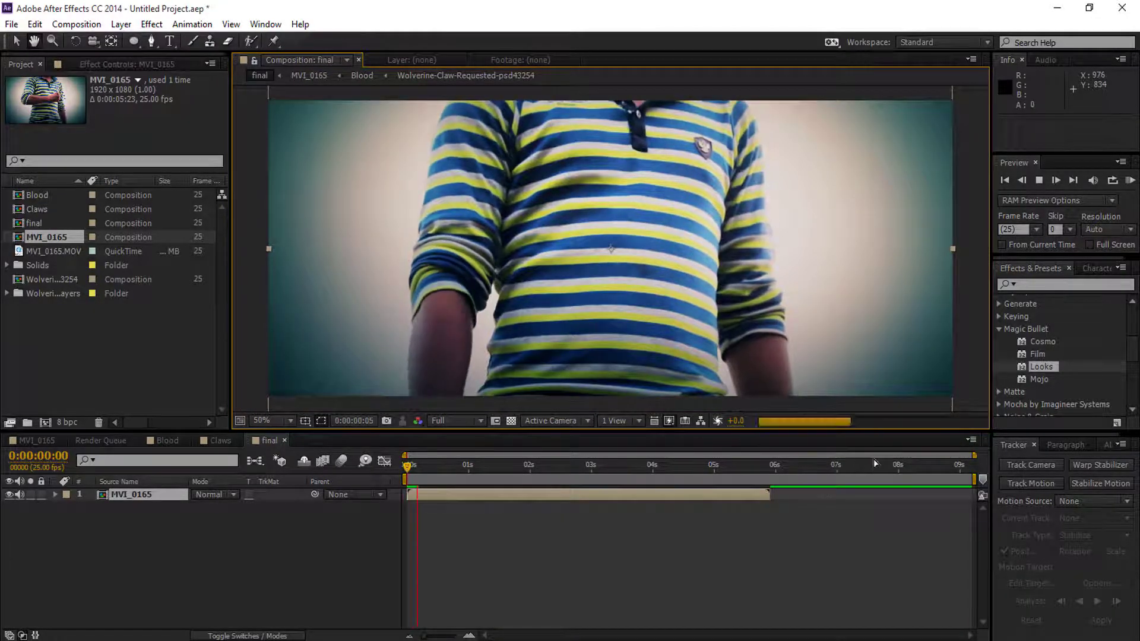
# Step: End the work area where the MVI_0165 layer ends and trim the final composition to it
pyautogui.moveTo(975, 481); pyautogui.dragTo(773, 476)
pyautogui.rightClick(725, 482)
pyautogui.click(772, 523)
# Step: Play a RAM preview of the trimmed final composition and inspect the extended claws at 0:00:01:16
pyautogui.press('KP_0')
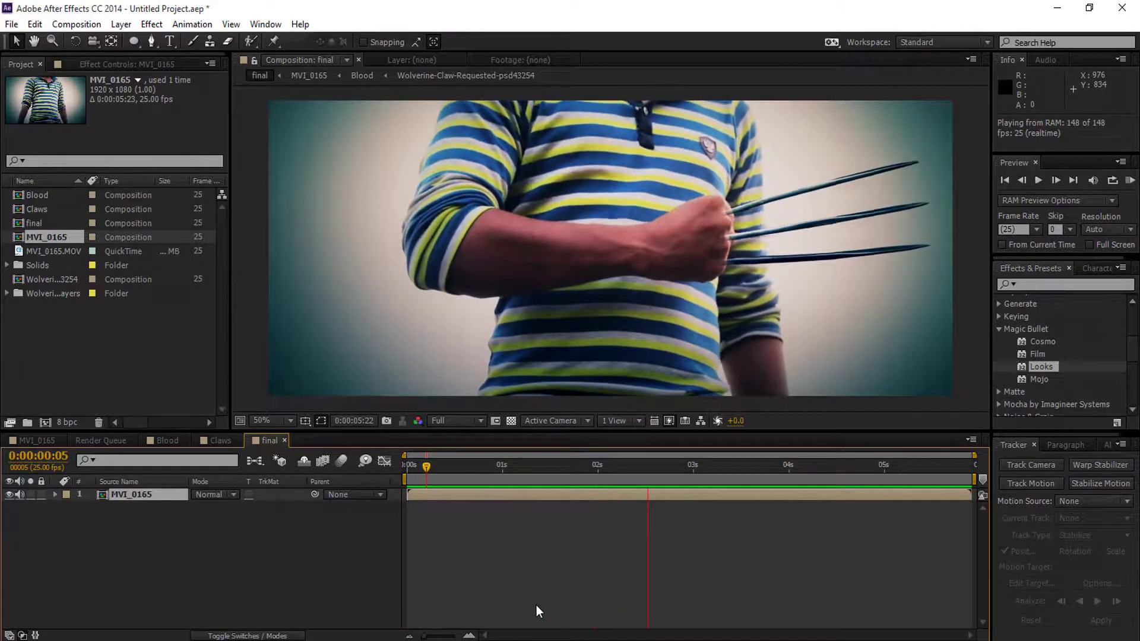
pyautogui.press('space')
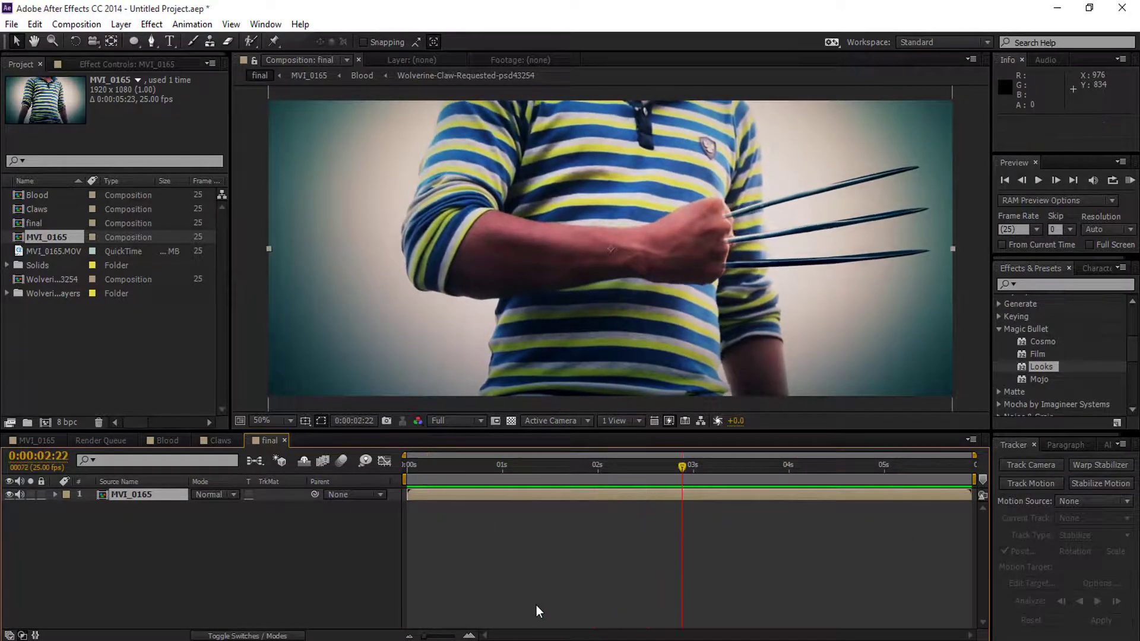
pyautogui.click(563, 468)
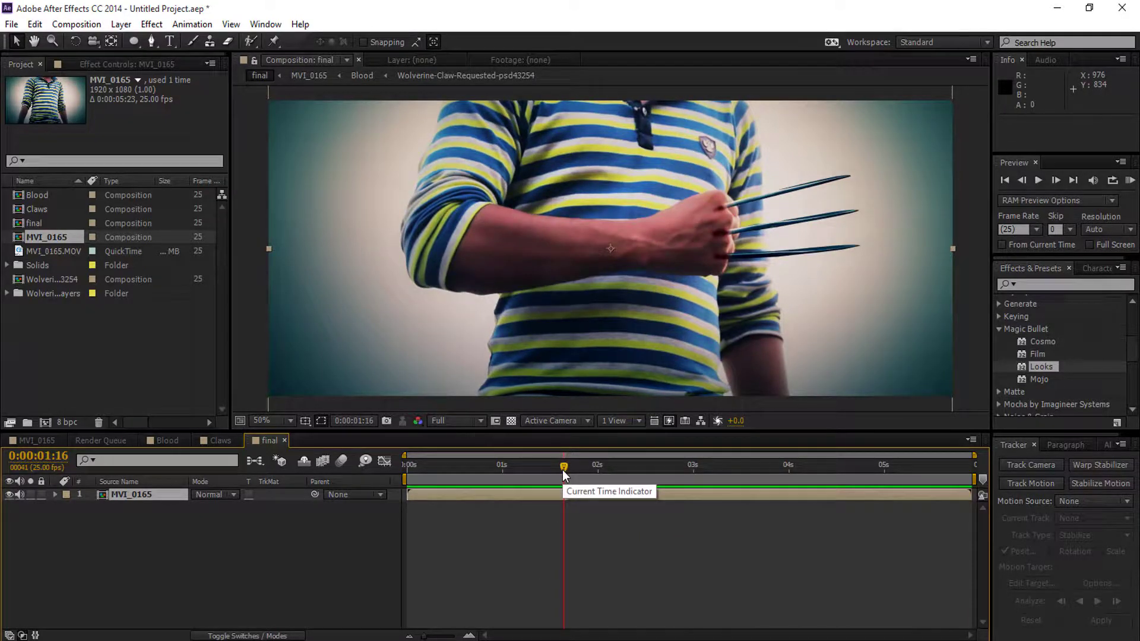